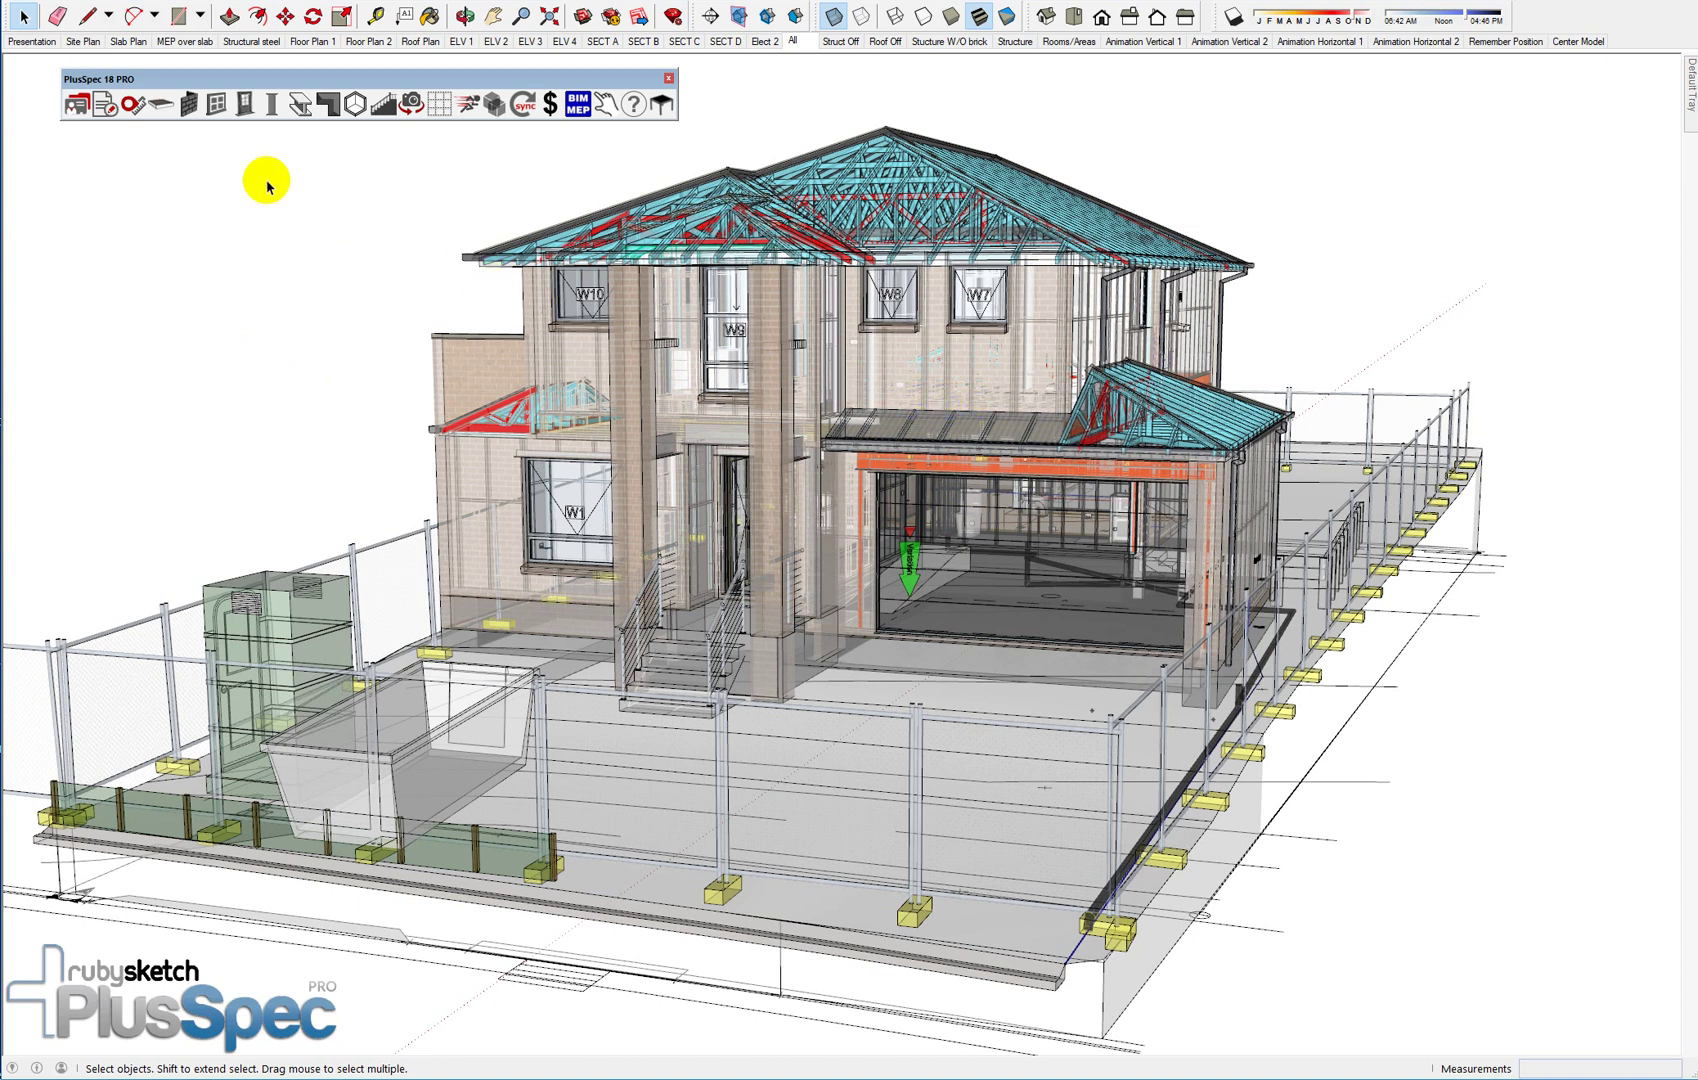
# Generate the takeoff report and check the first 16_SLAB concrete volume, 861.261ft³
pyautogui.click(105, 110)
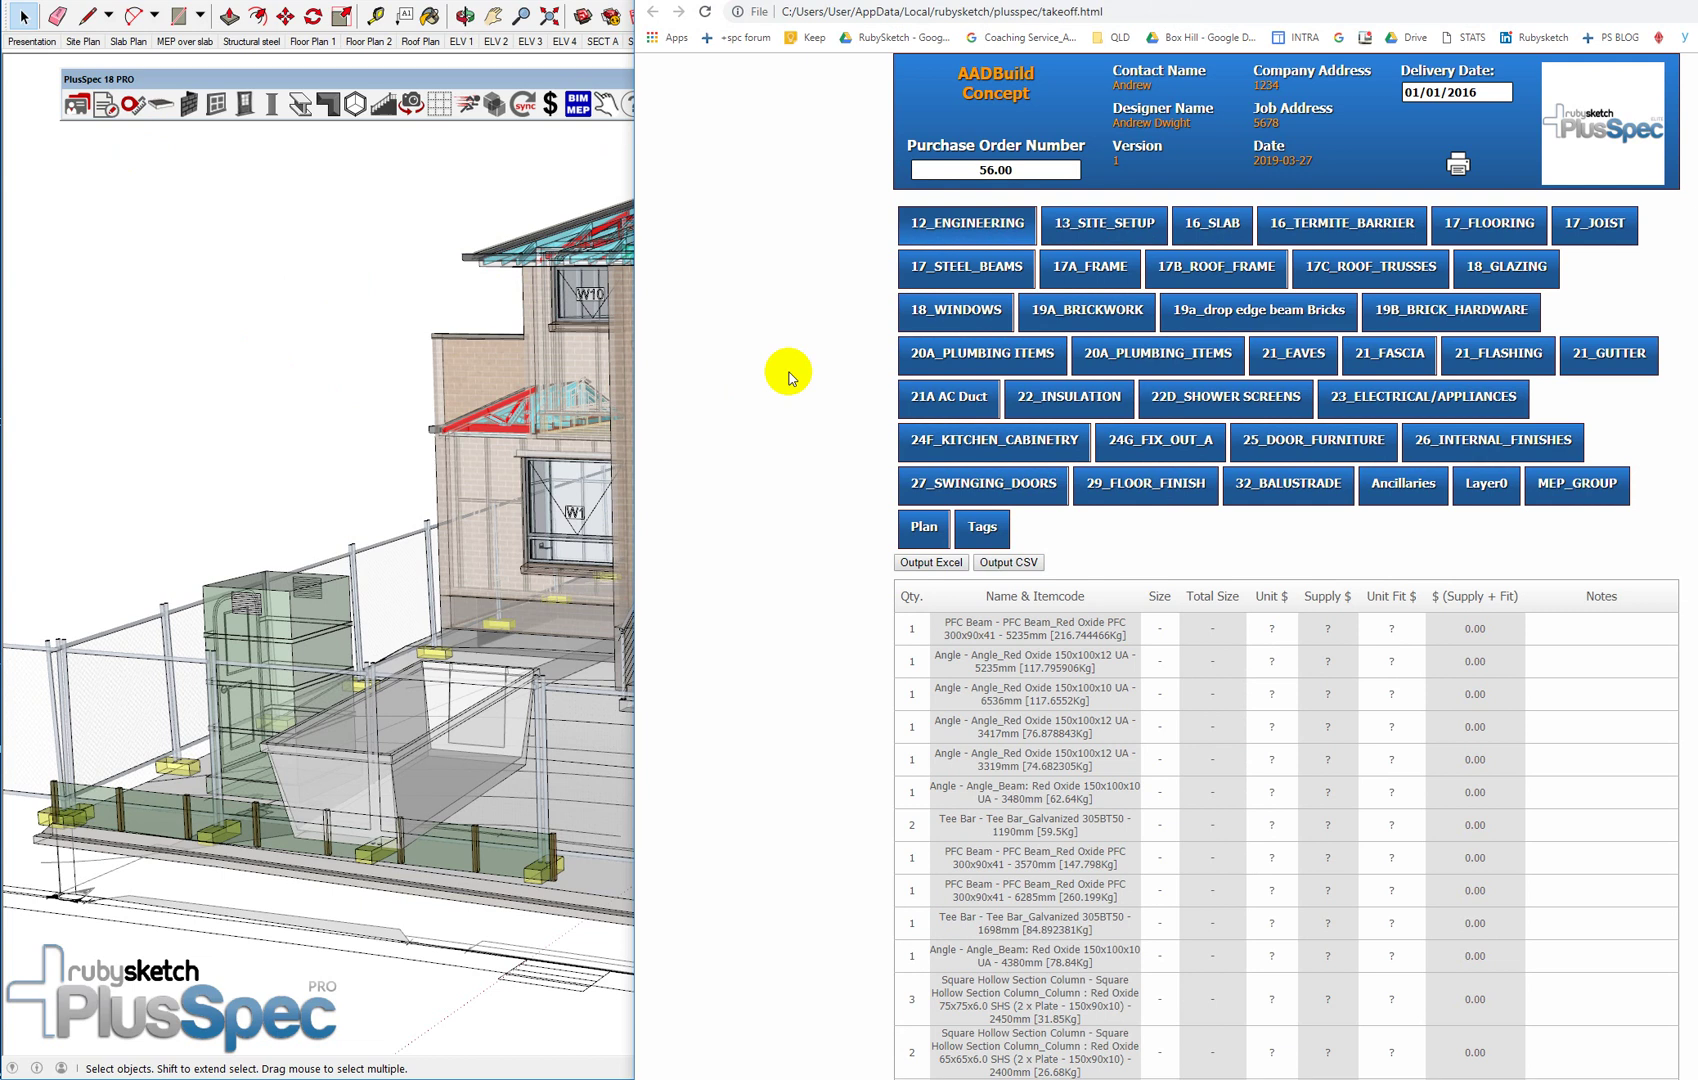
pyautogui.click(1210, 224)
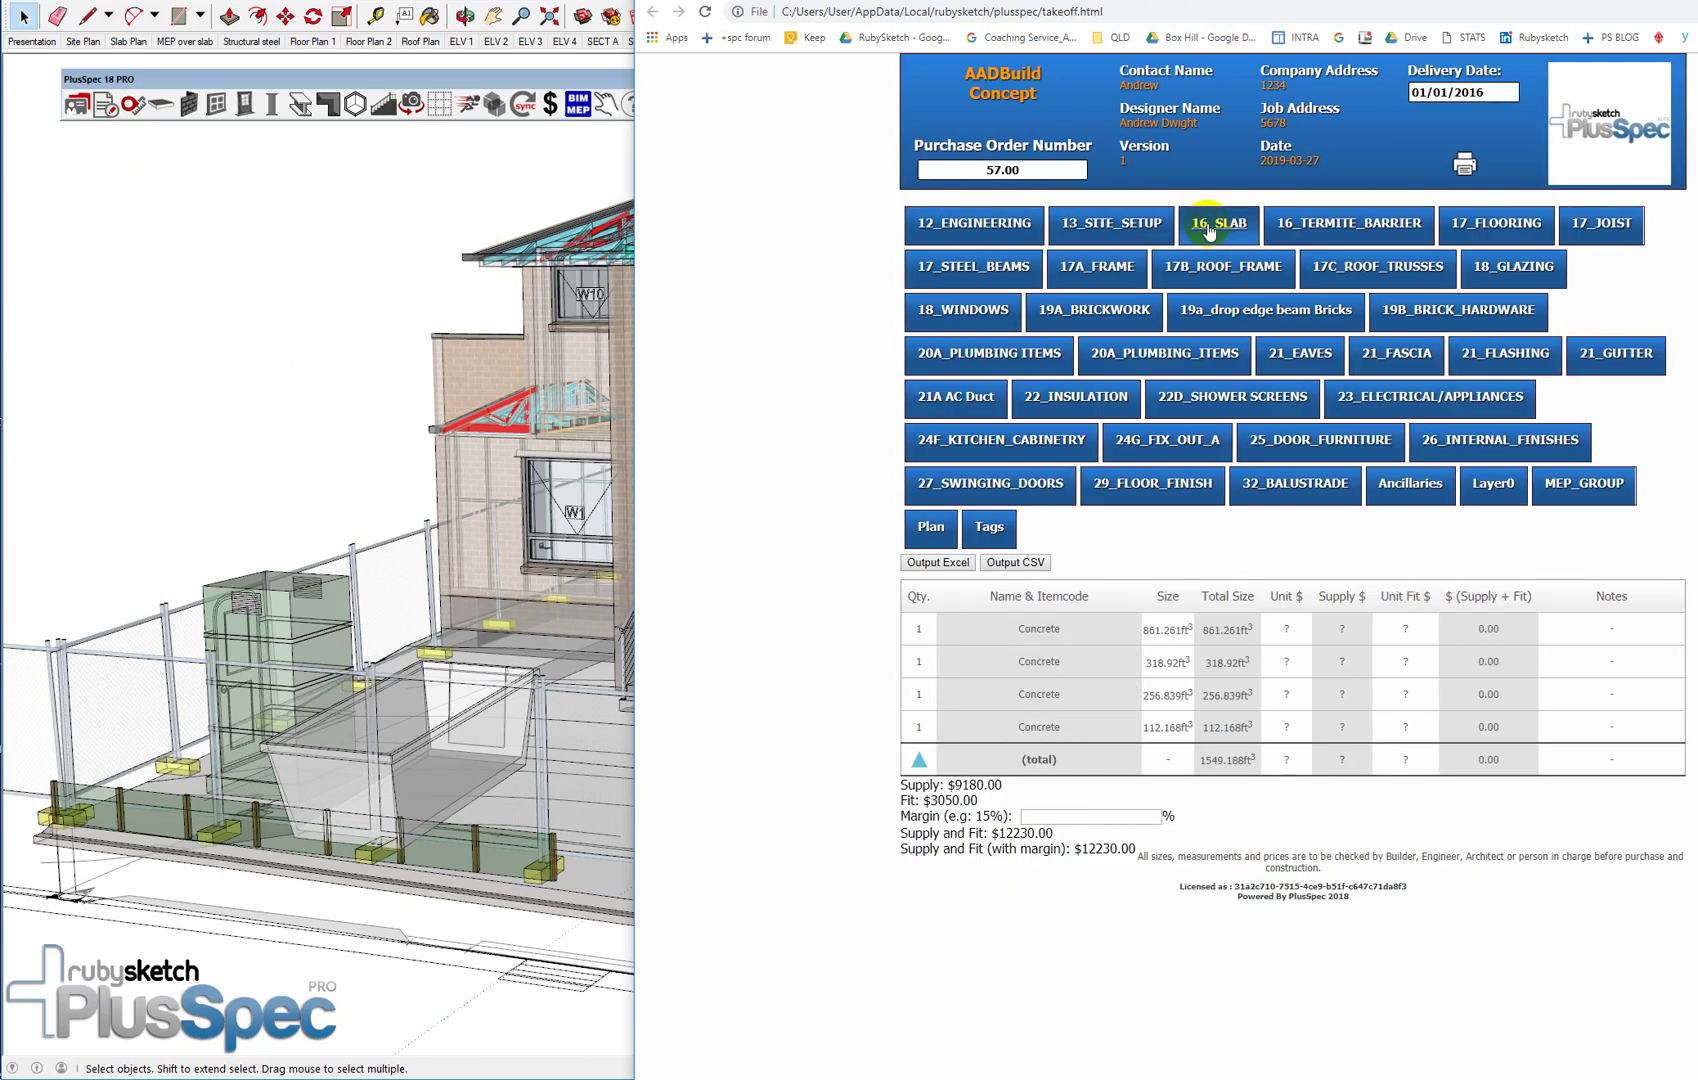
pyautogui.click(1249, 631)
pyautogui.moveTo(1253, 631); pyautogui.dragTo(1205, 662)
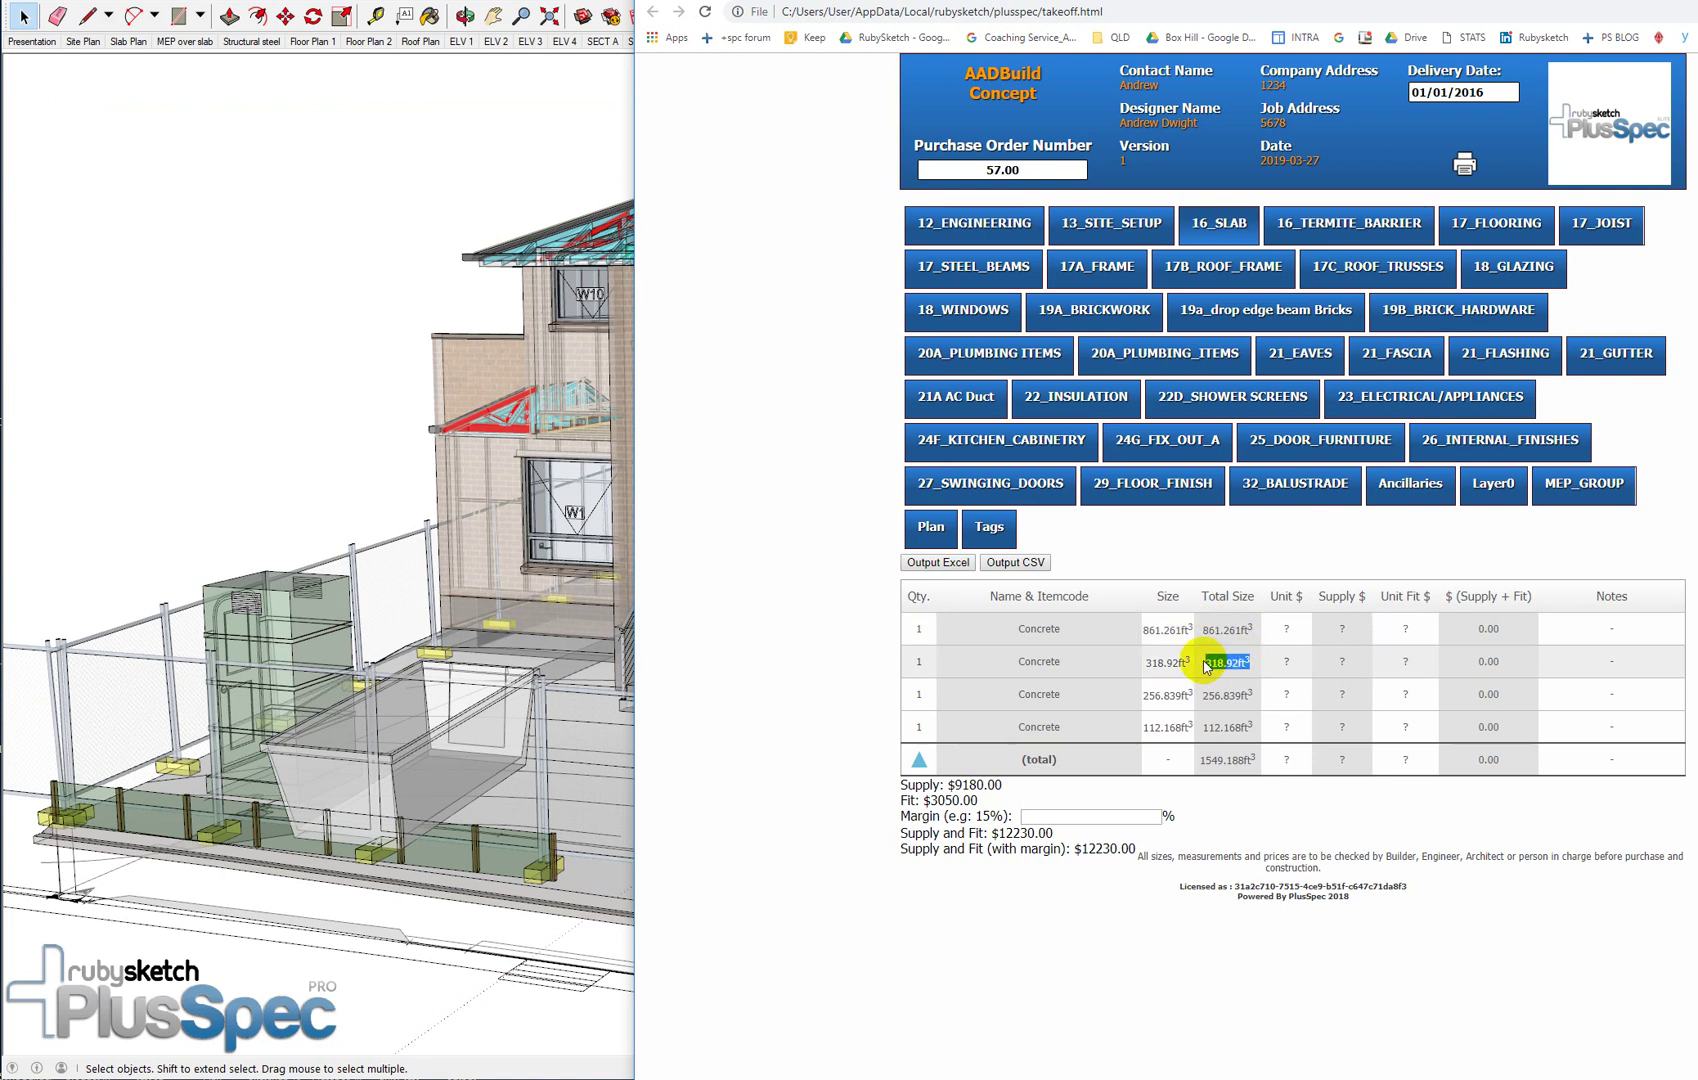
# Check the first 17A_FRAME timber total, 75.197ft, and return to SketchUp
pyautogui.click(1100, 270)
pyautogui.moveTo(1241, 637); pyautogui.dragTo(1180, 630)
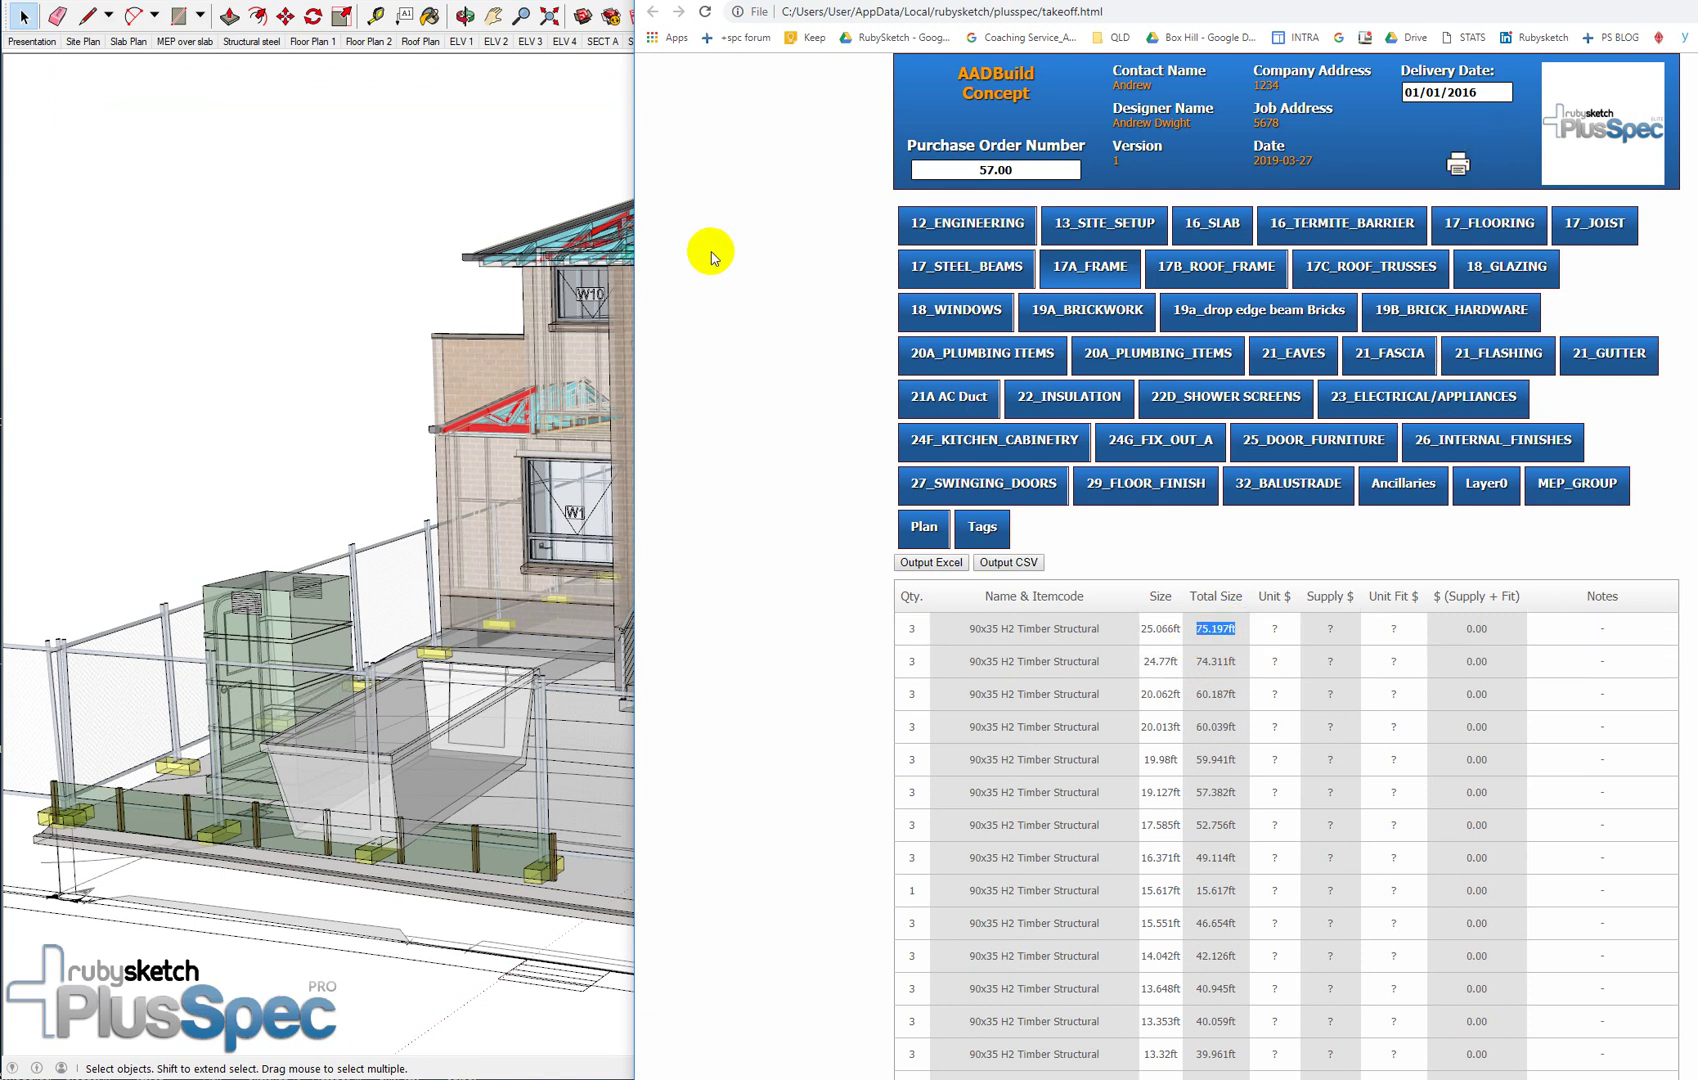
pyautogui.click(465, 147)
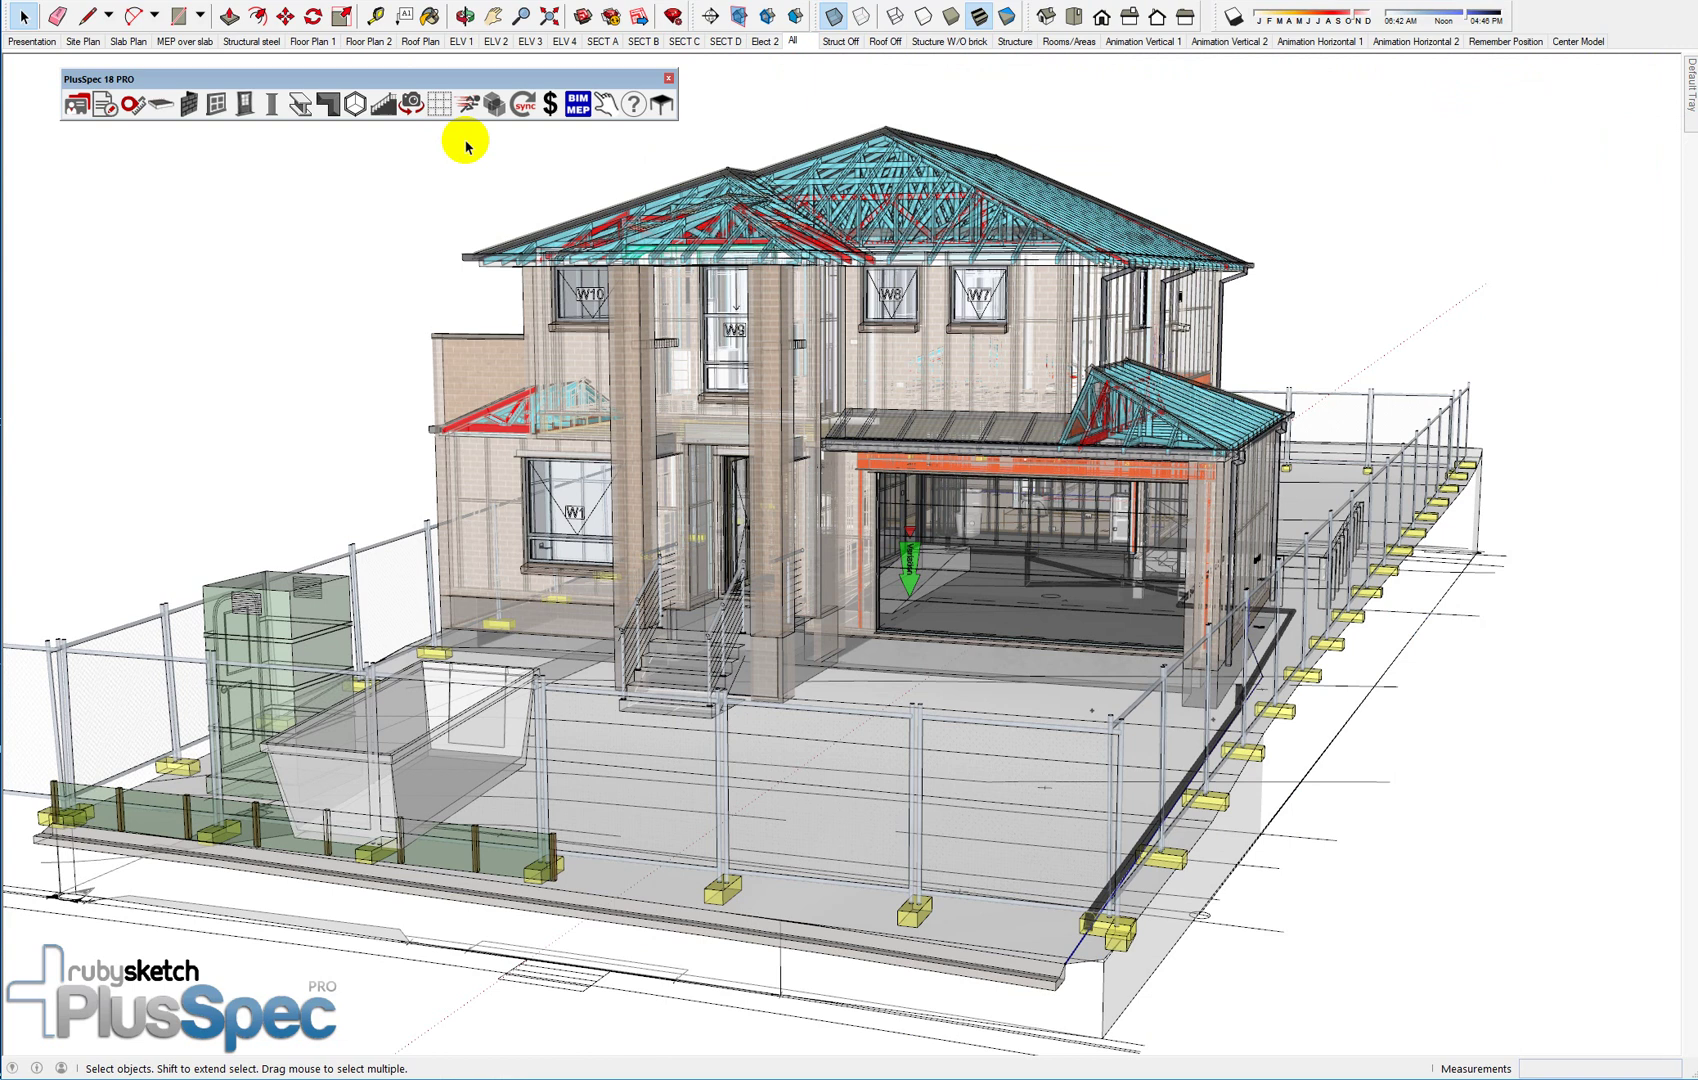
# In the Job Tool settings, switch Takeoff Units and Dialog Units from ft to m and submit
pyautogui.click(79, 110)
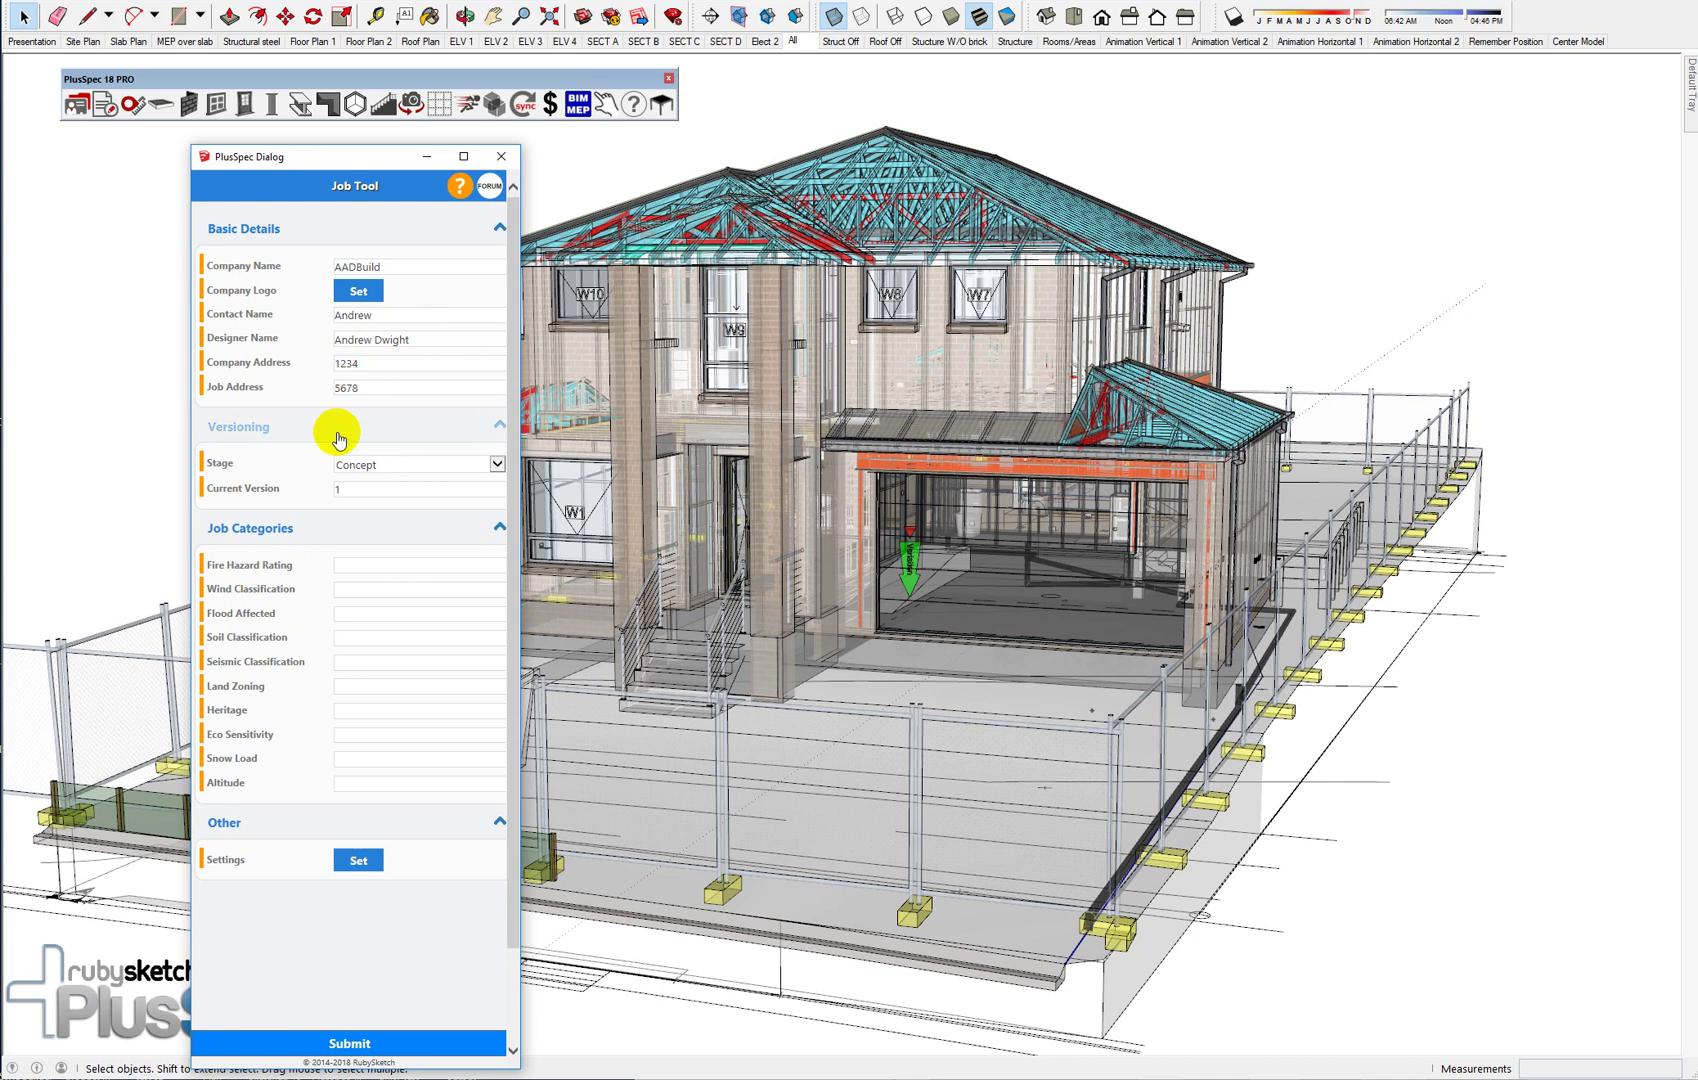
pyautogui.scroll(-1, 338, 440)
pyautogui.click(362, 752)
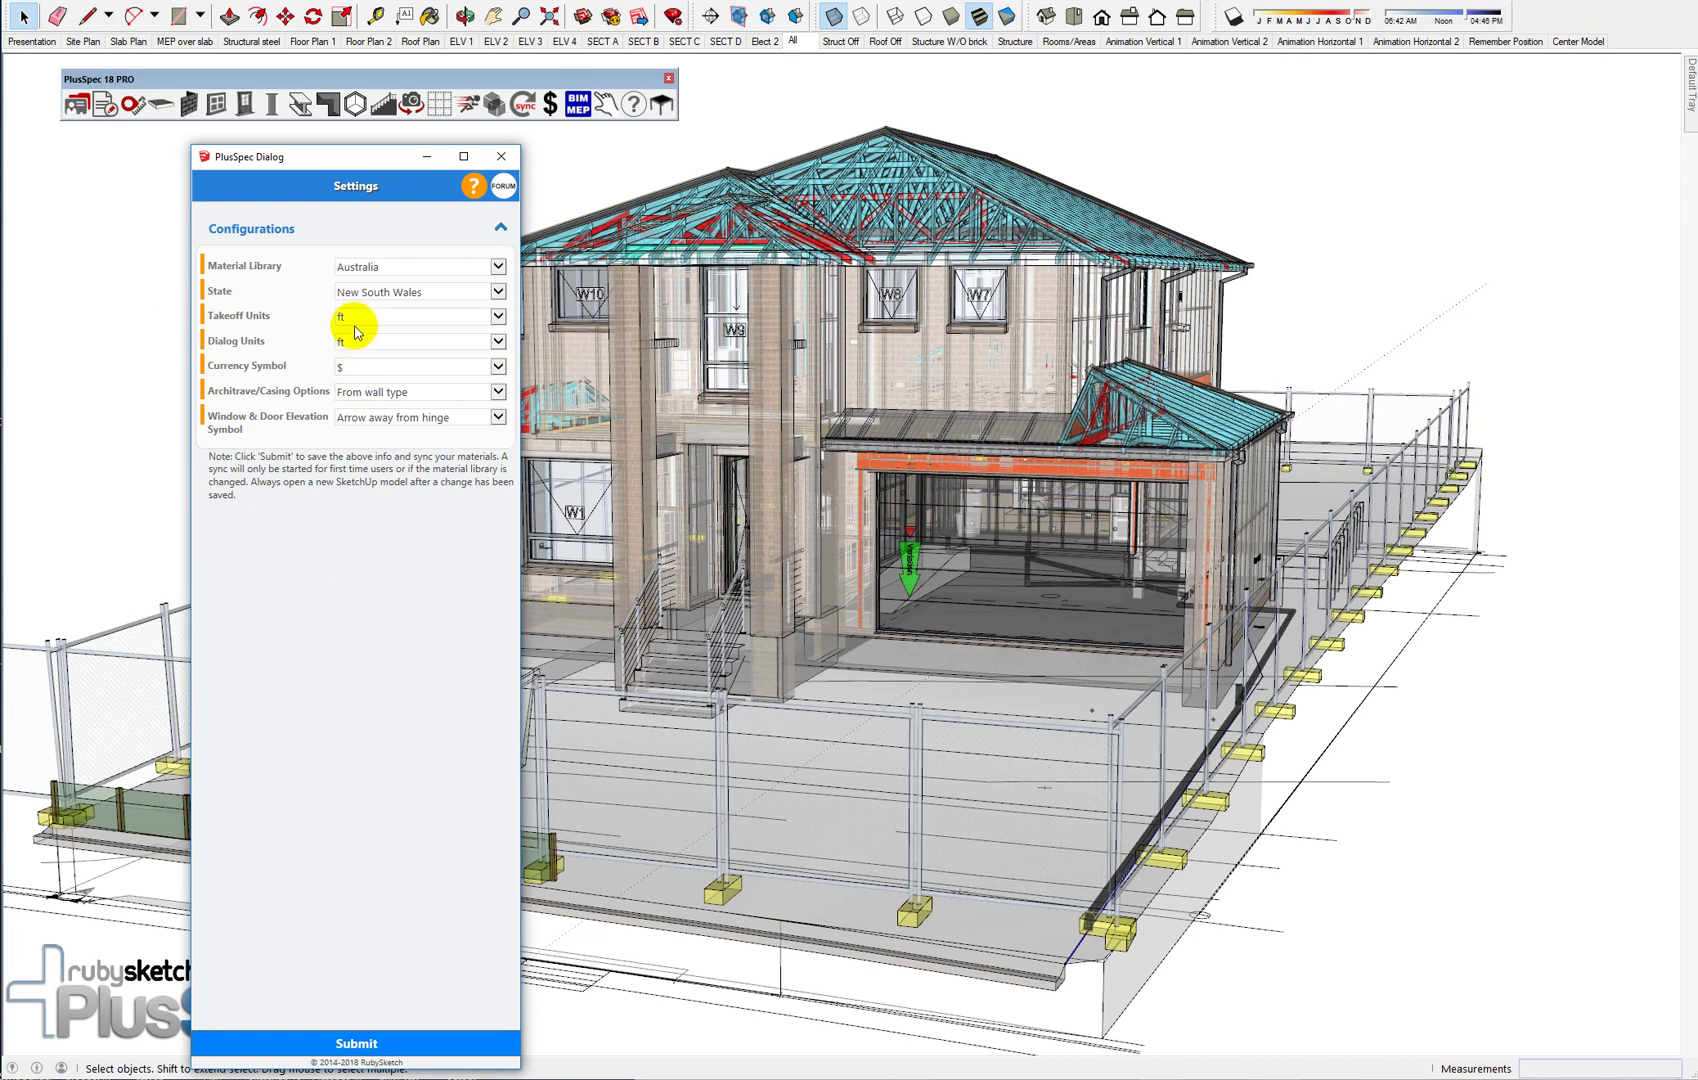
pyautogui.click(497, 318)
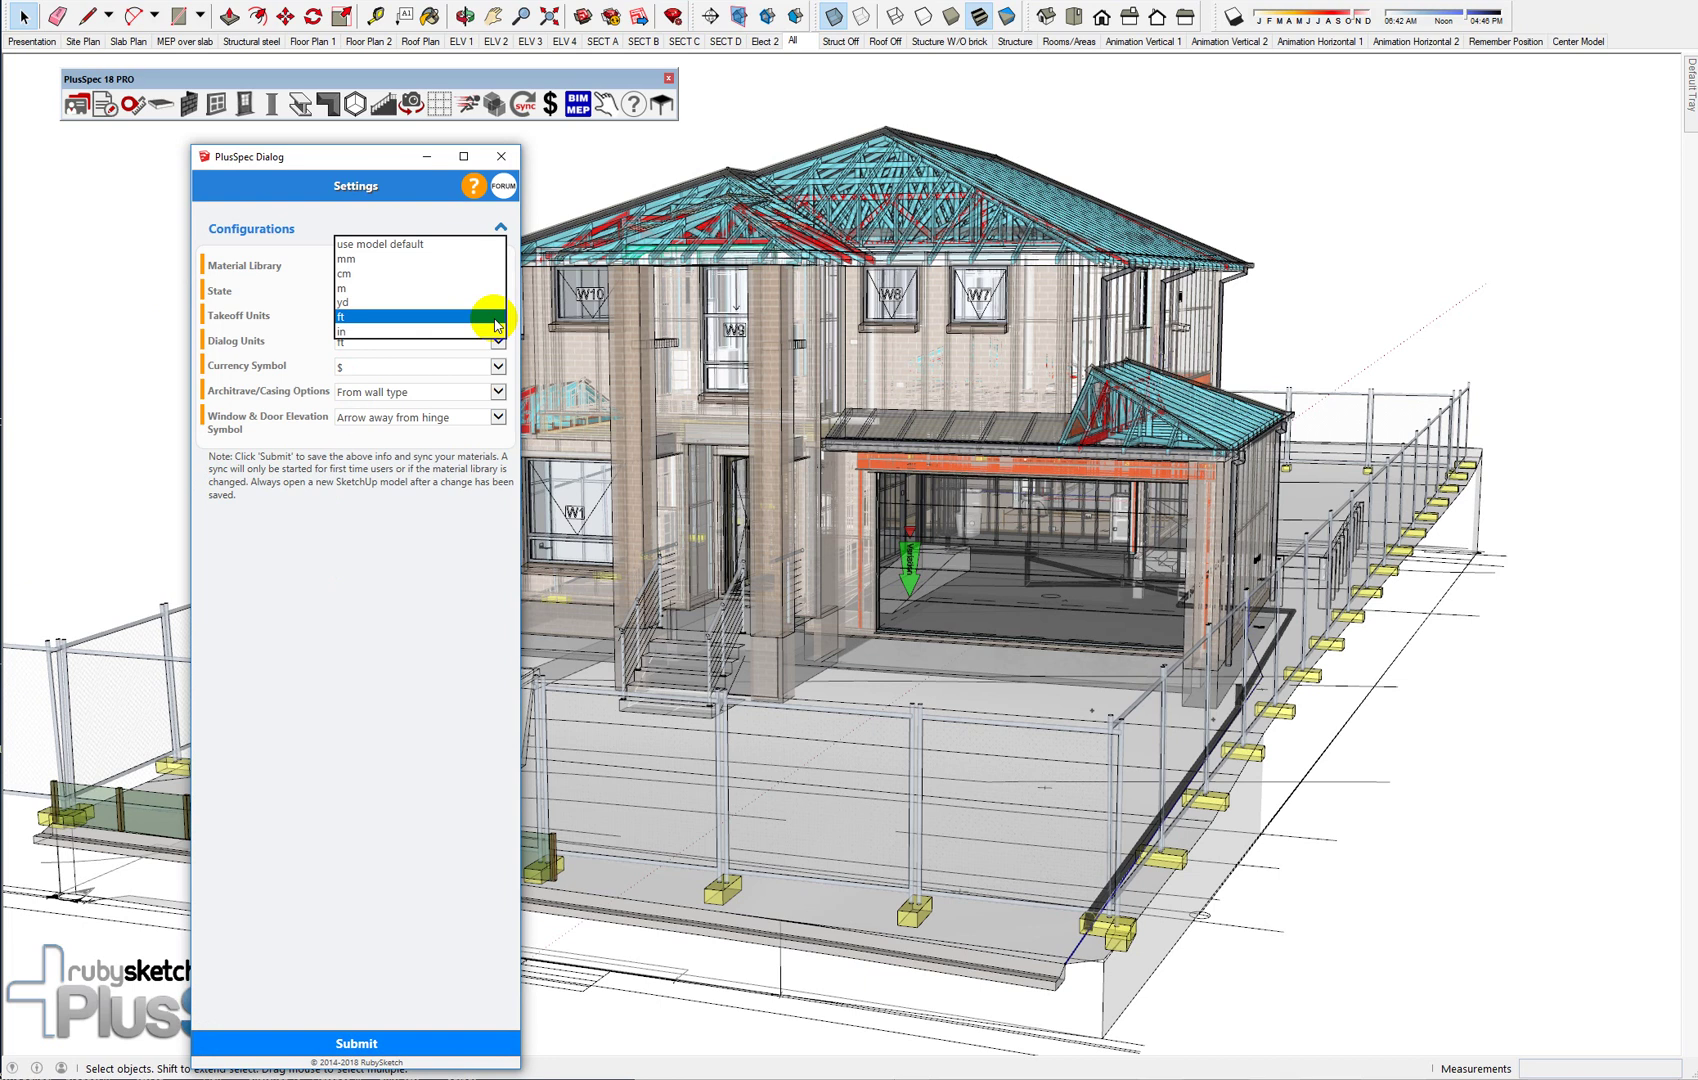
pyautogui.click(388, 290)
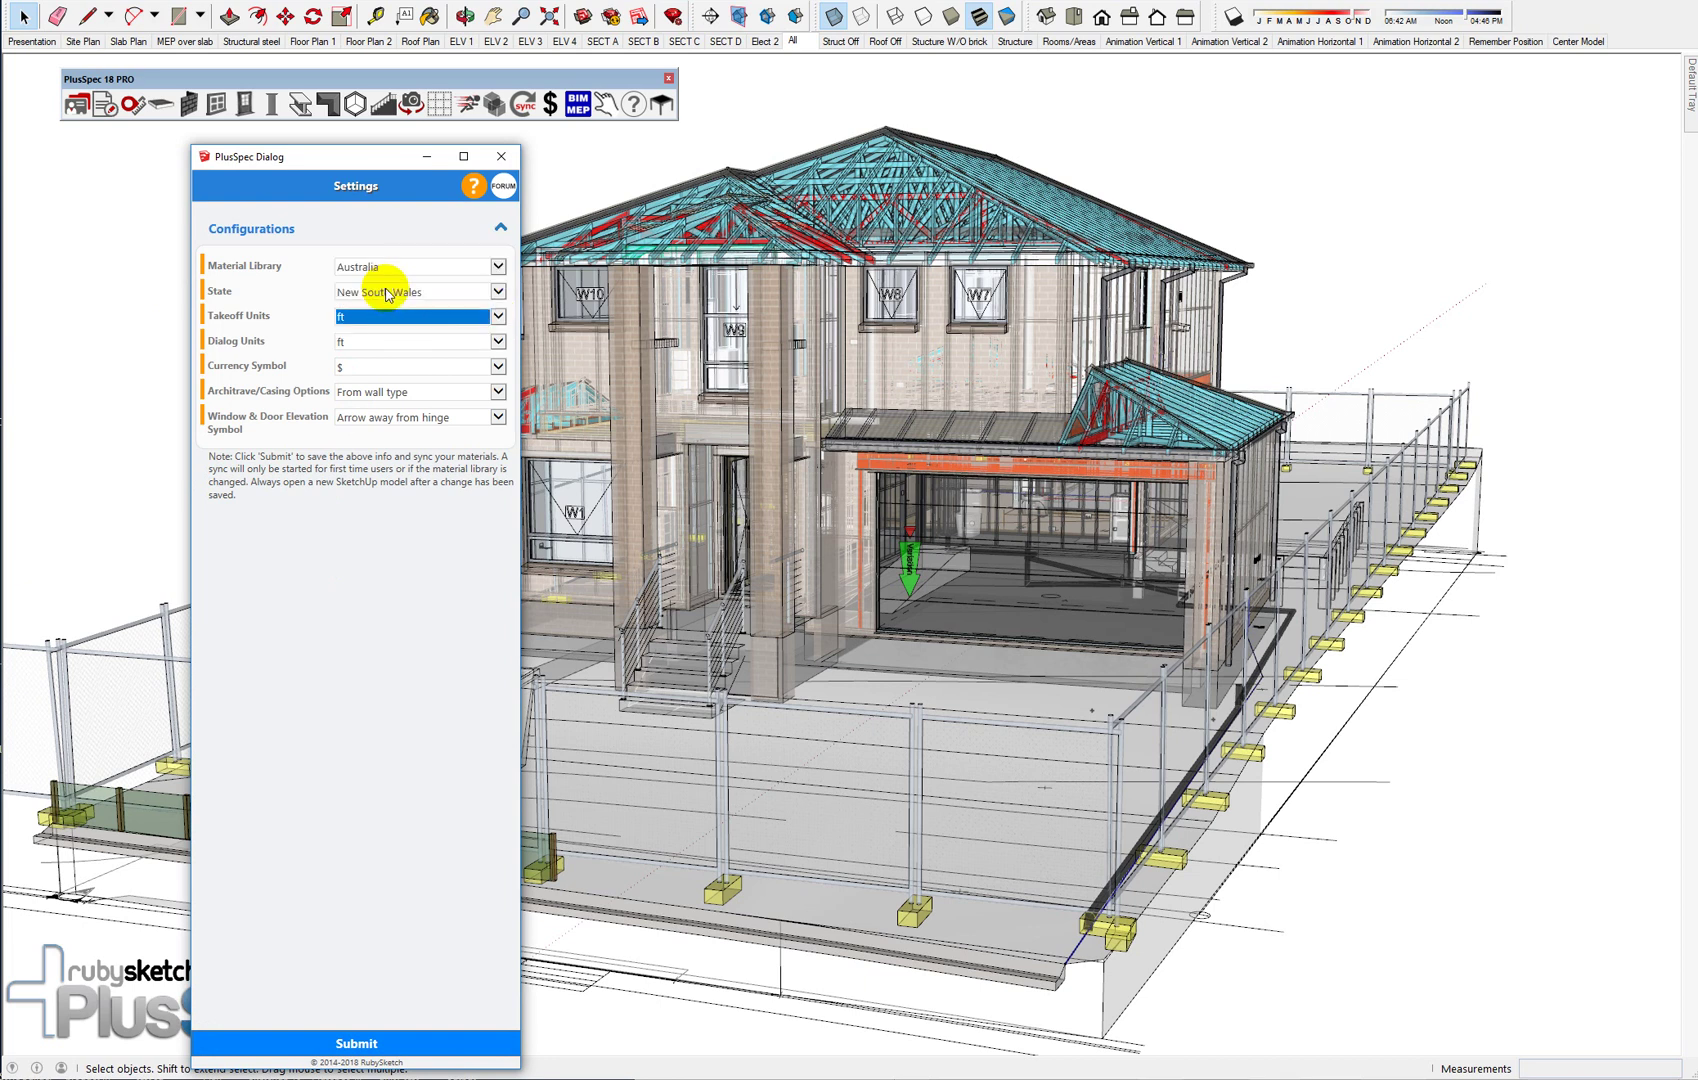
pyautogui.click(497, 343)
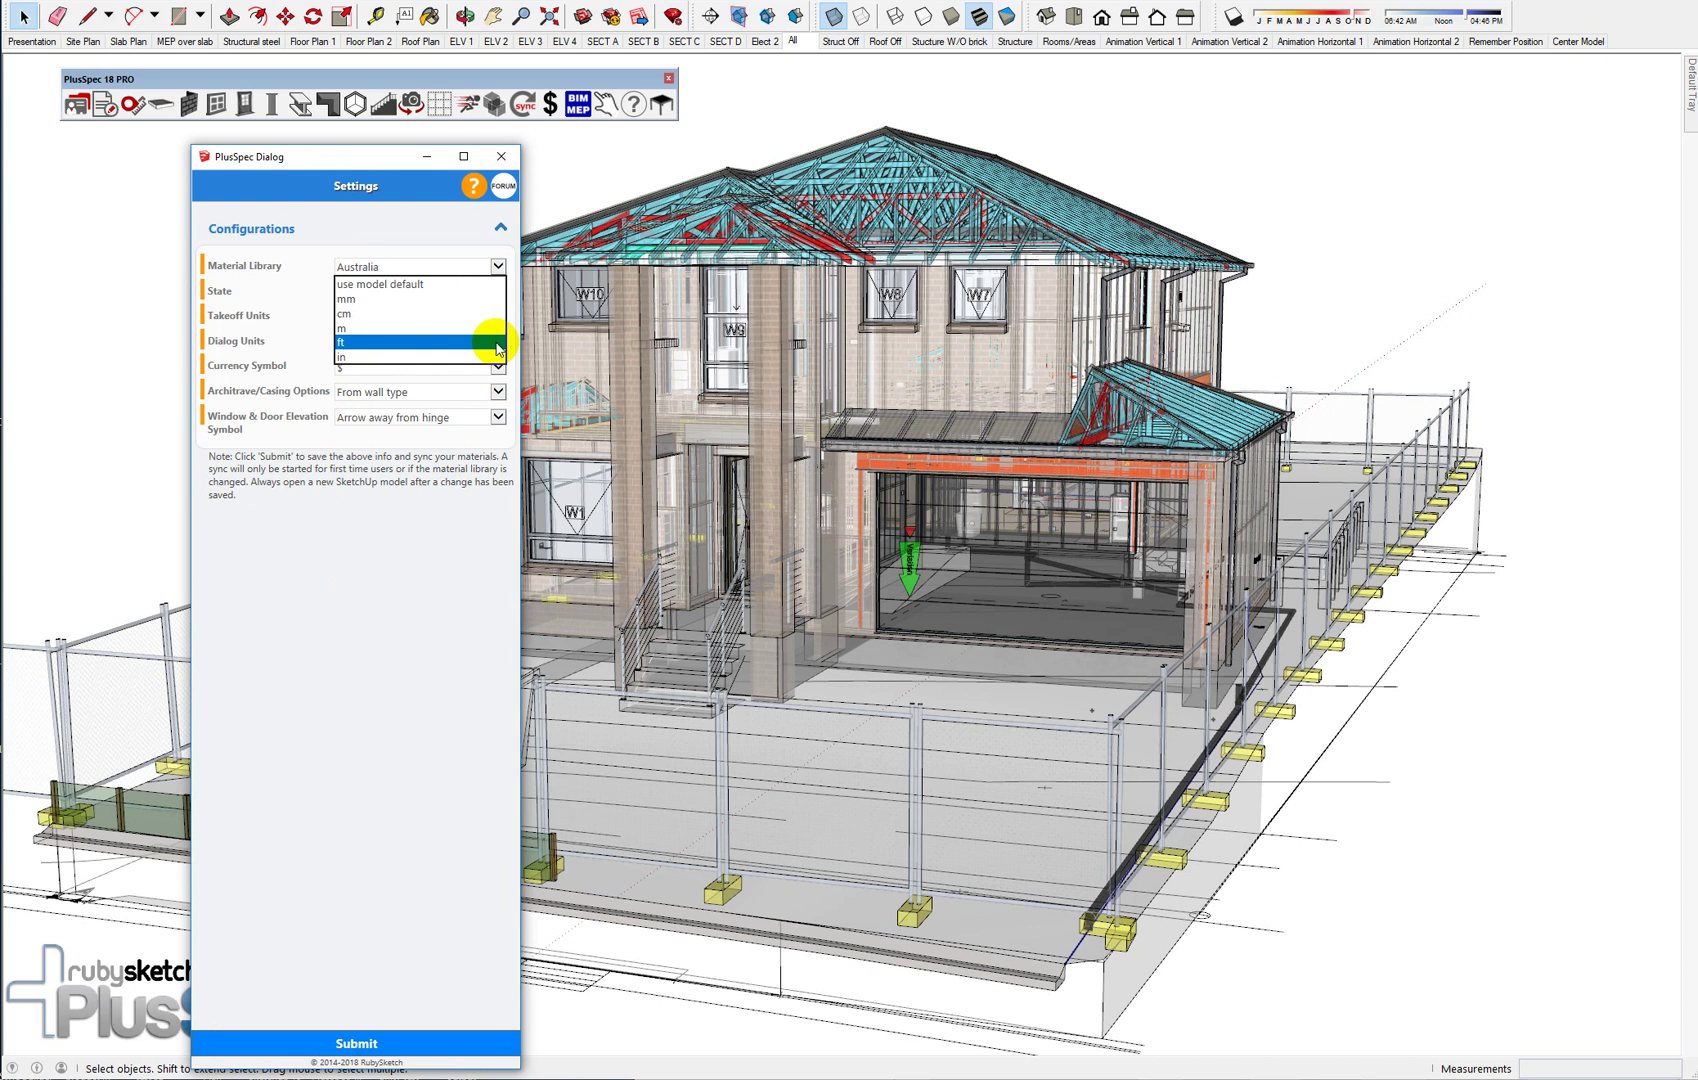
pyautogui.click(456, 328)
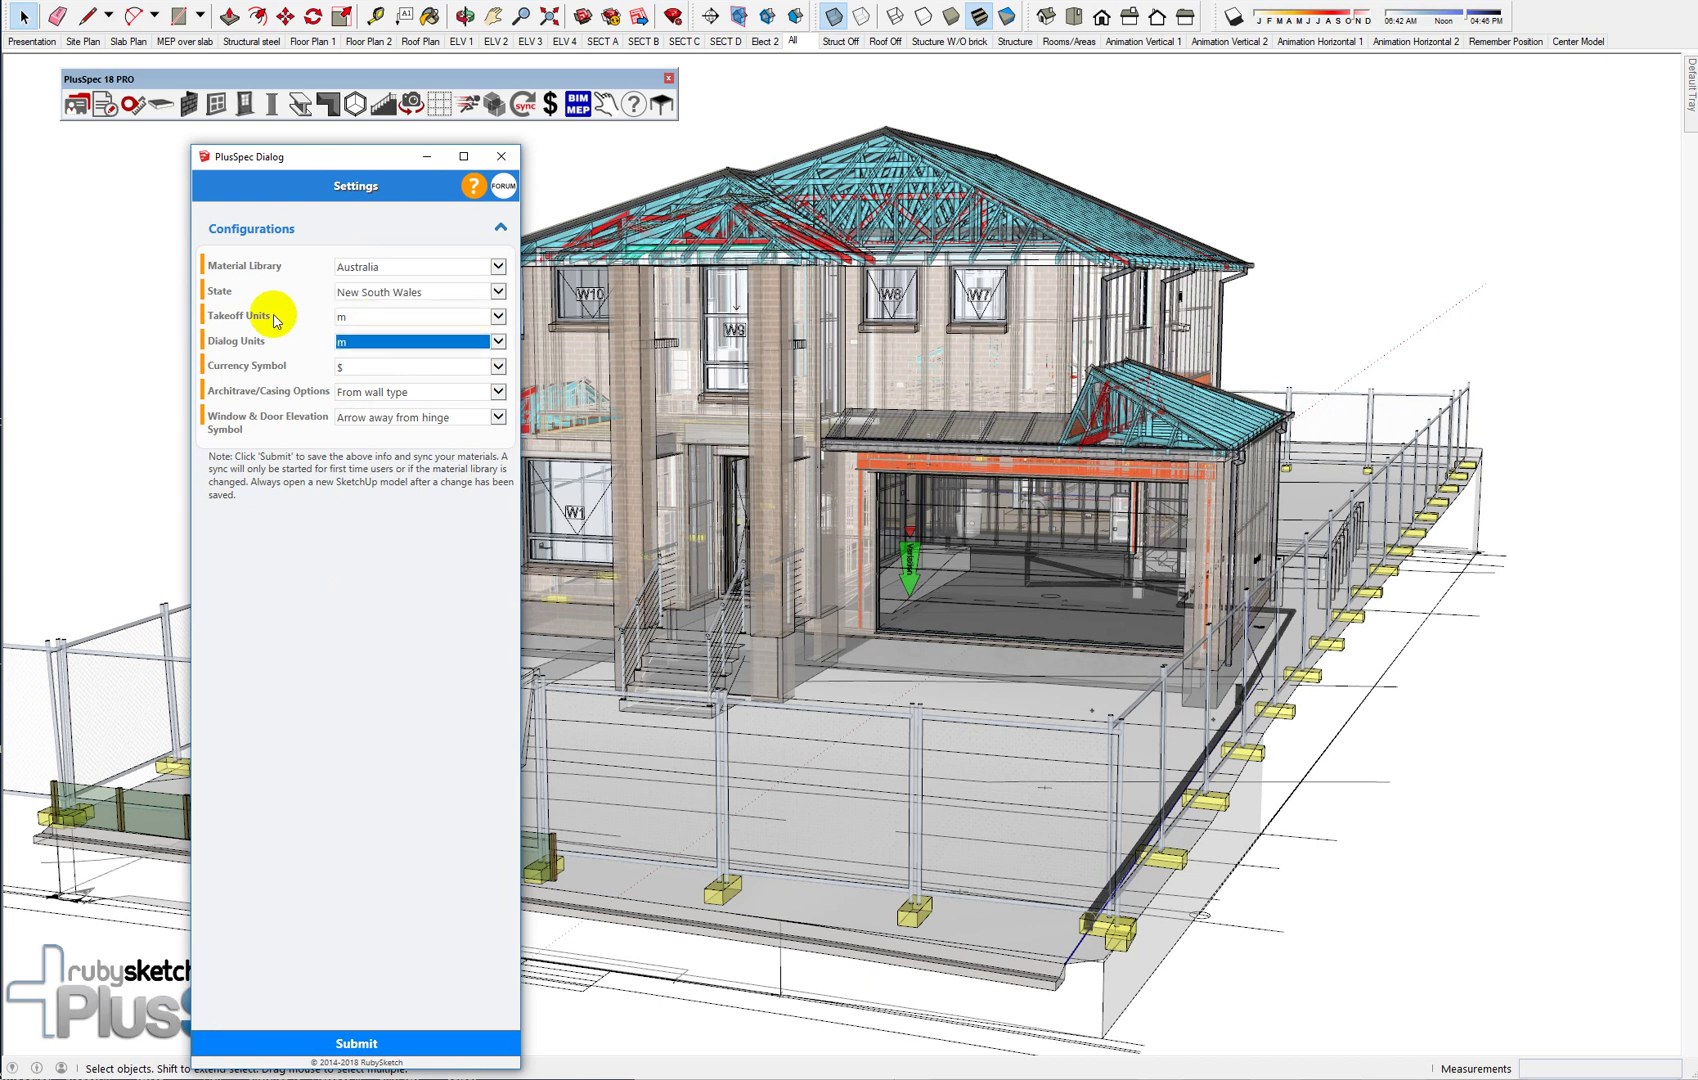
pyautogui.click(326, 1046)
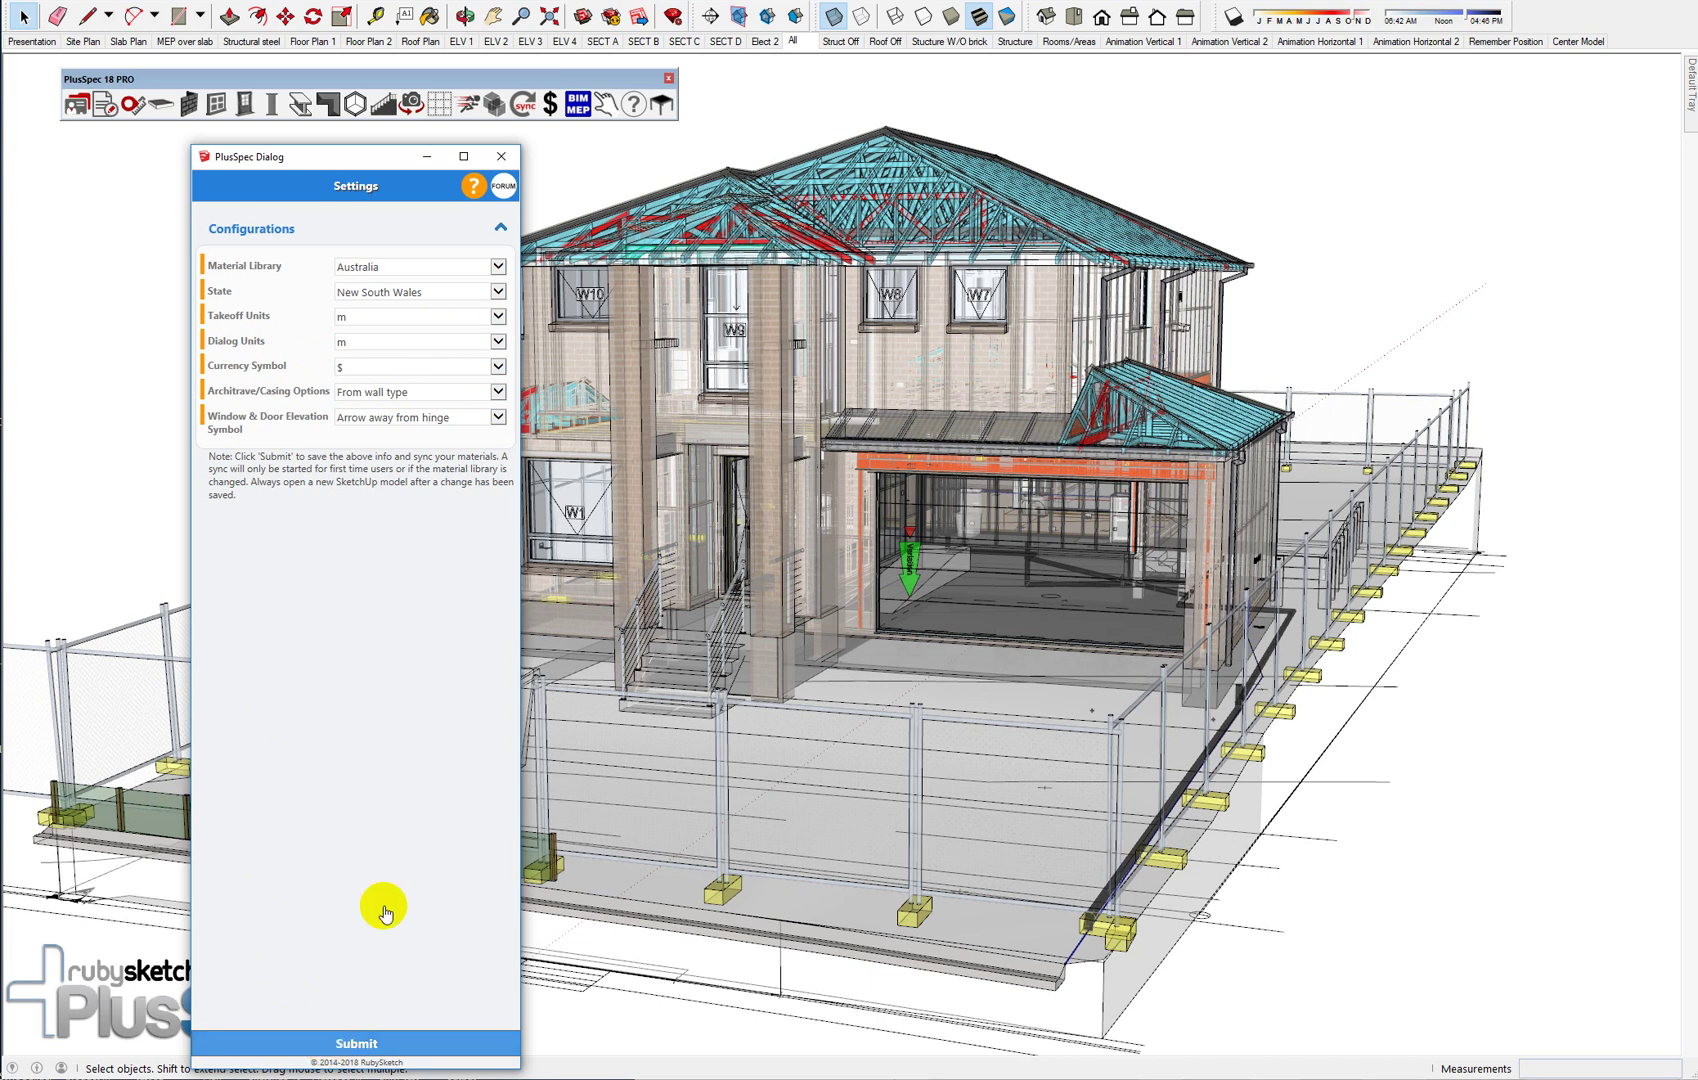
pyautogui.click(502, 158)
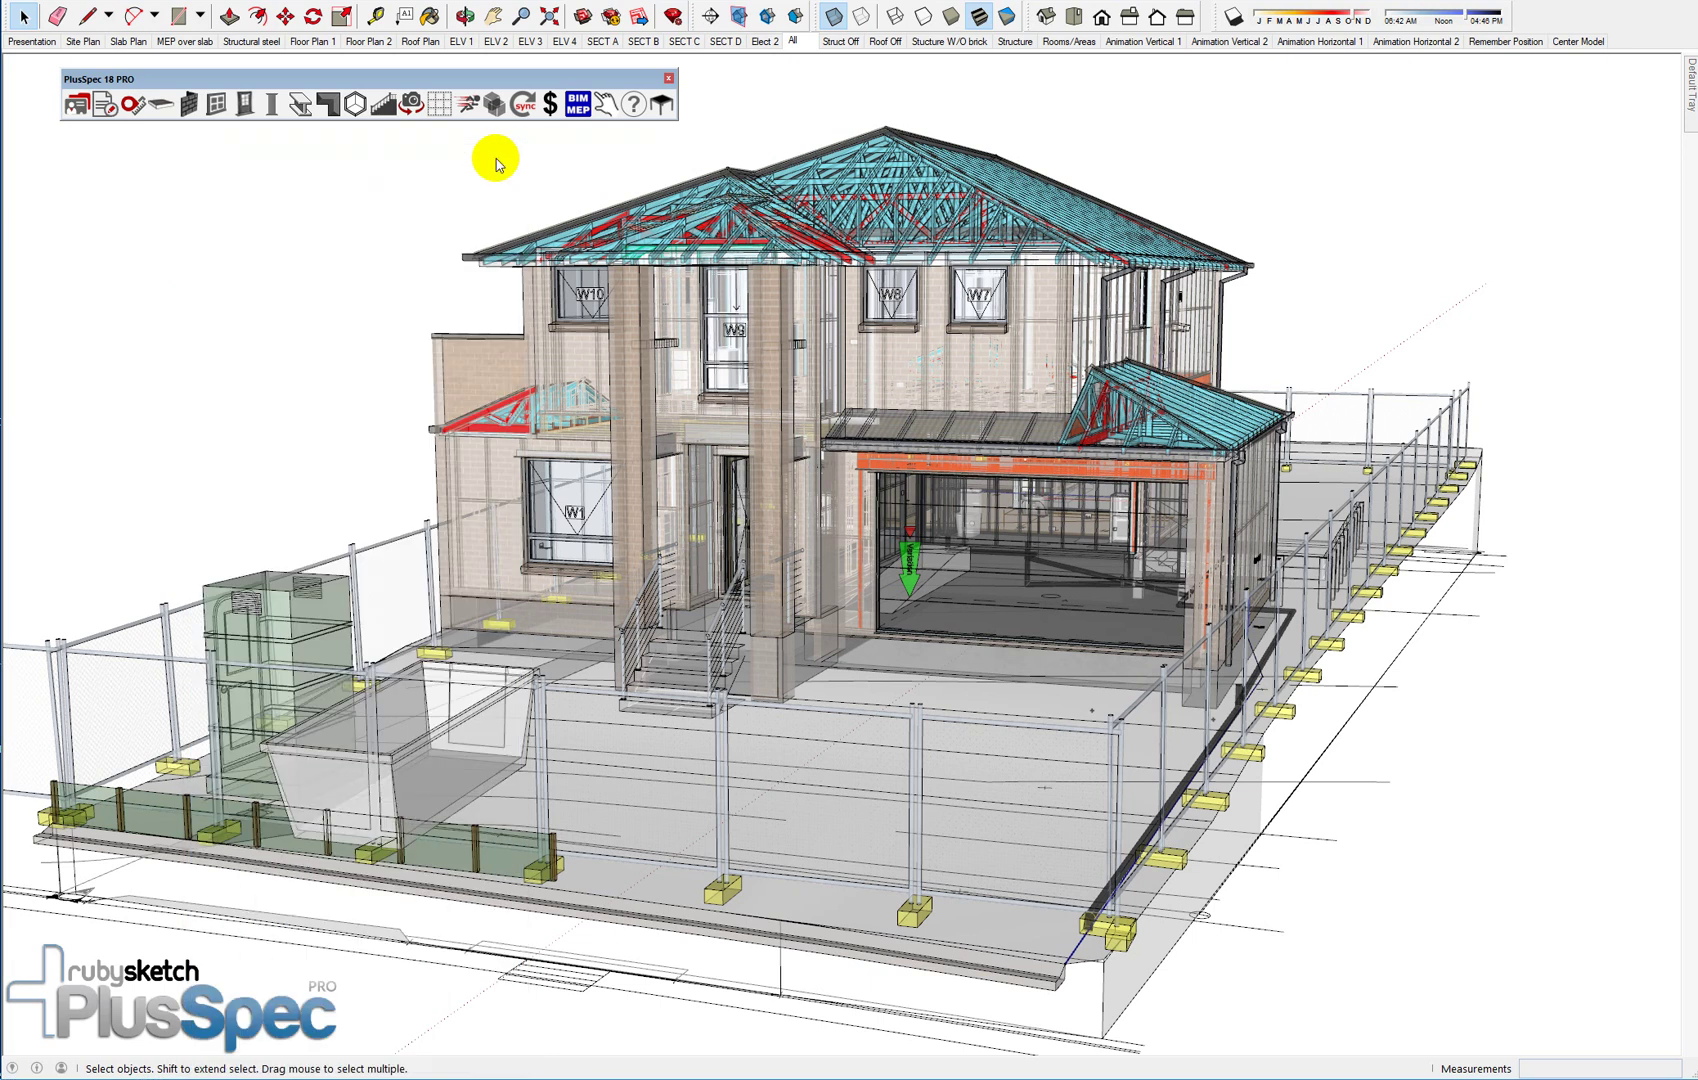
# Regenerate the takeoff to show 16_SLAB concrete in m³ (43.868m³) and 17A_FRAME timber in metres
pyautogui.click(80, 103)
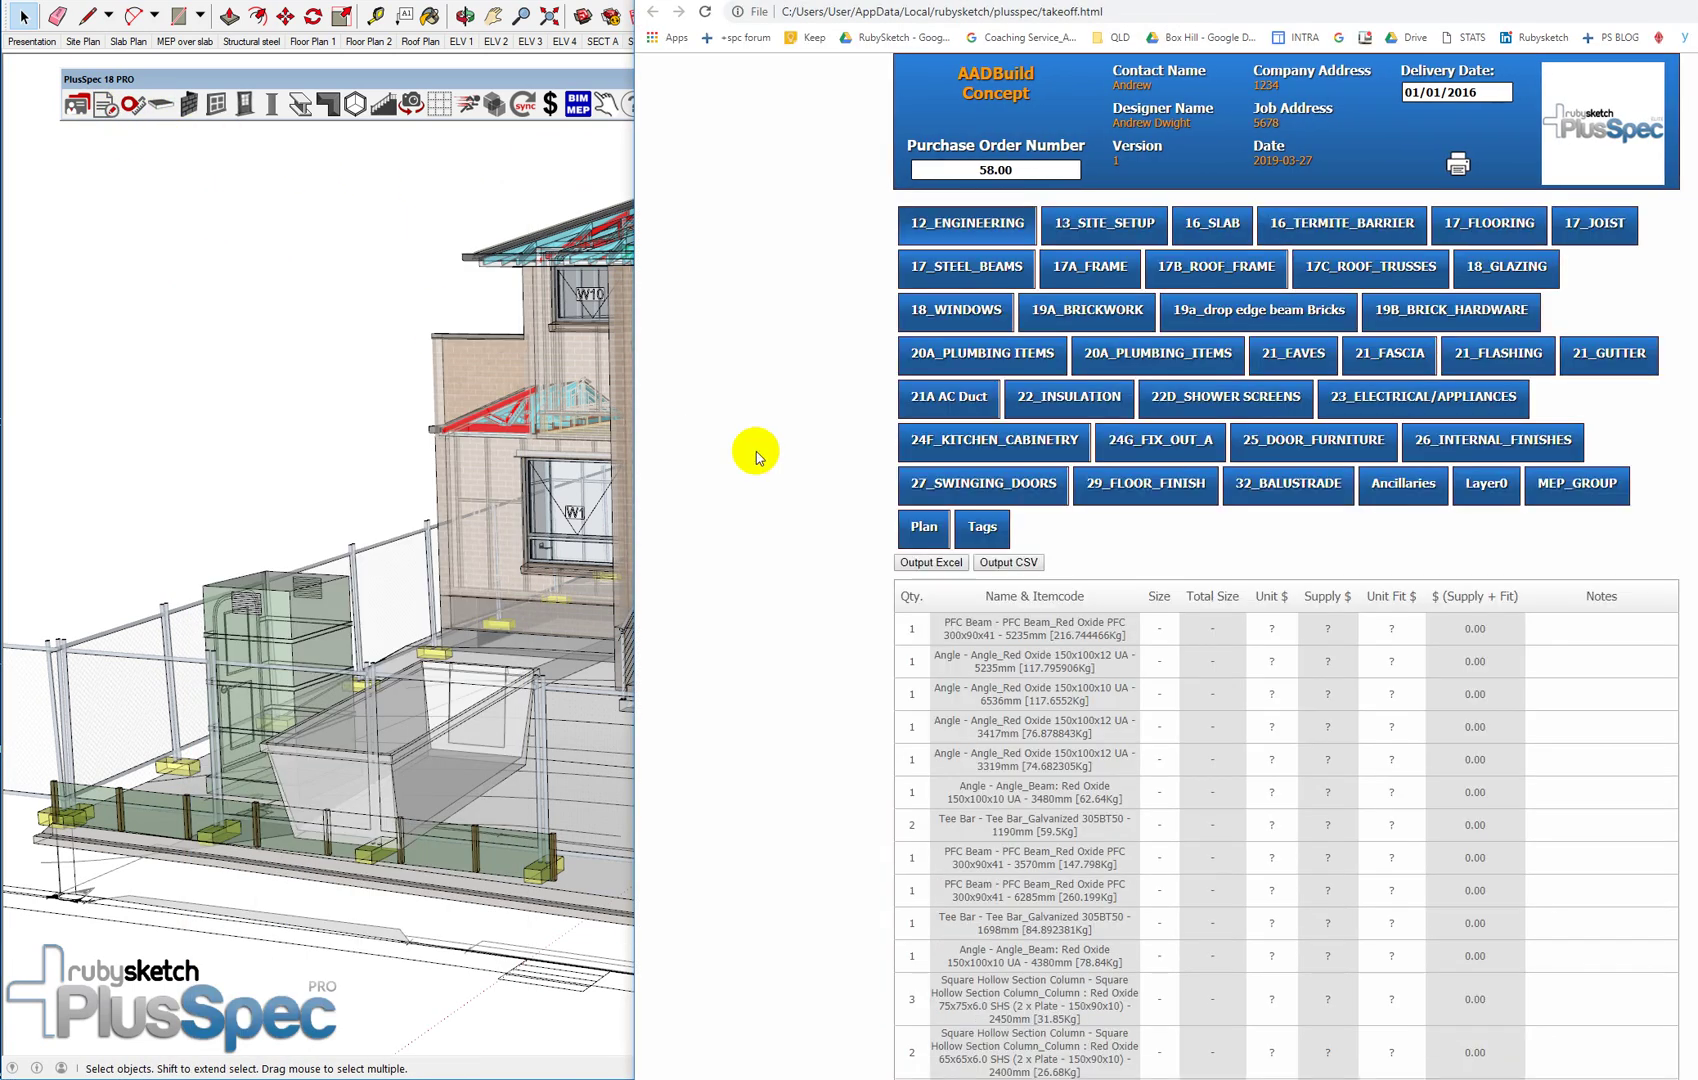
pyautogui.click(1200, 234)
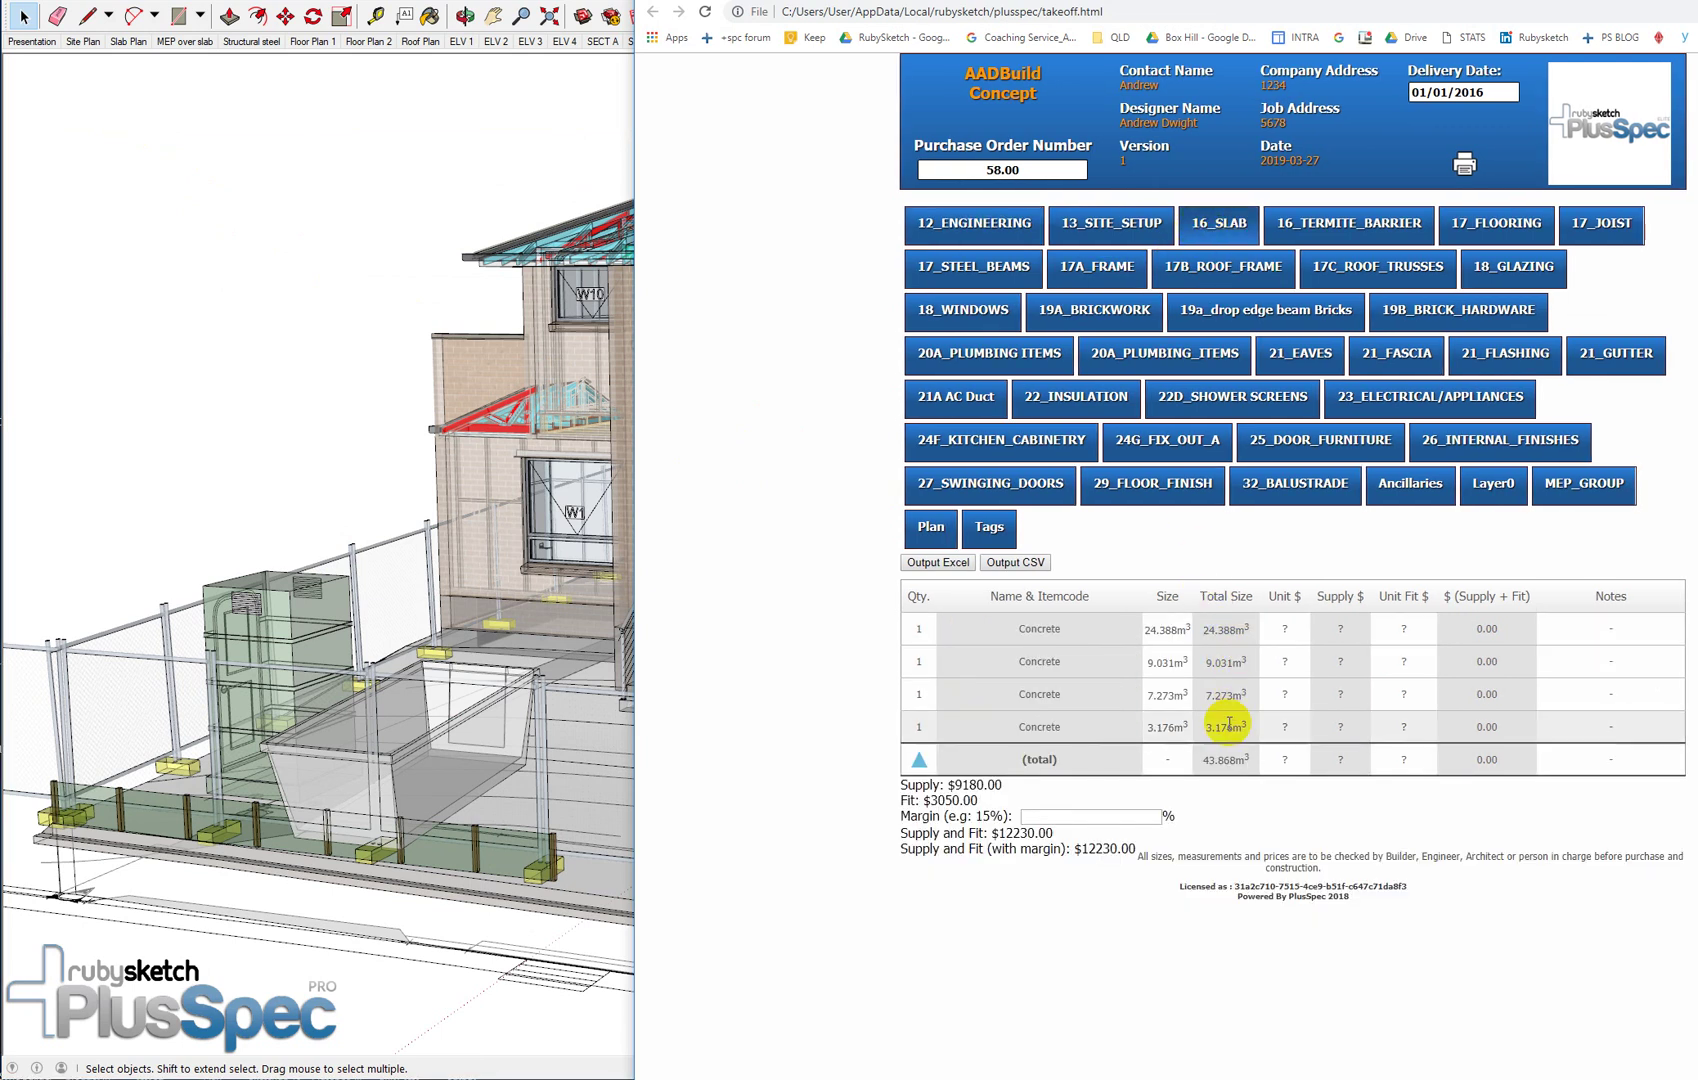
pyautogui.click(1103, 276)
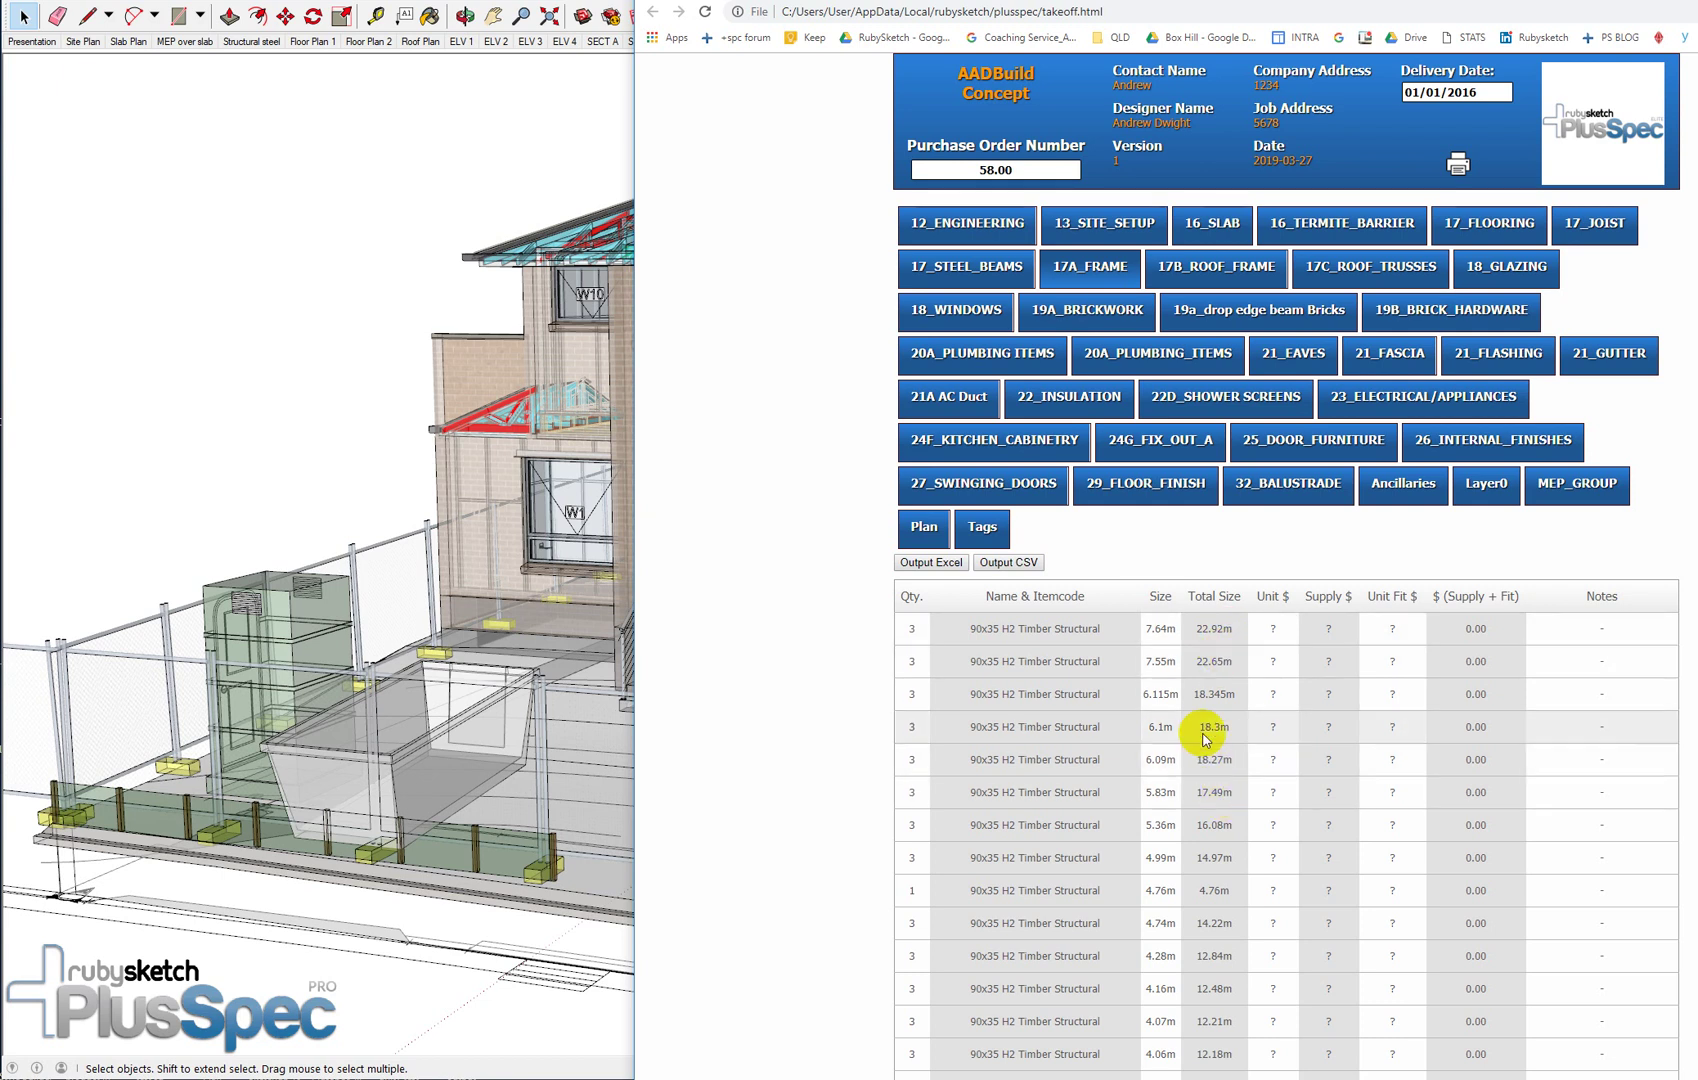
pyautogui.click(377, 409)
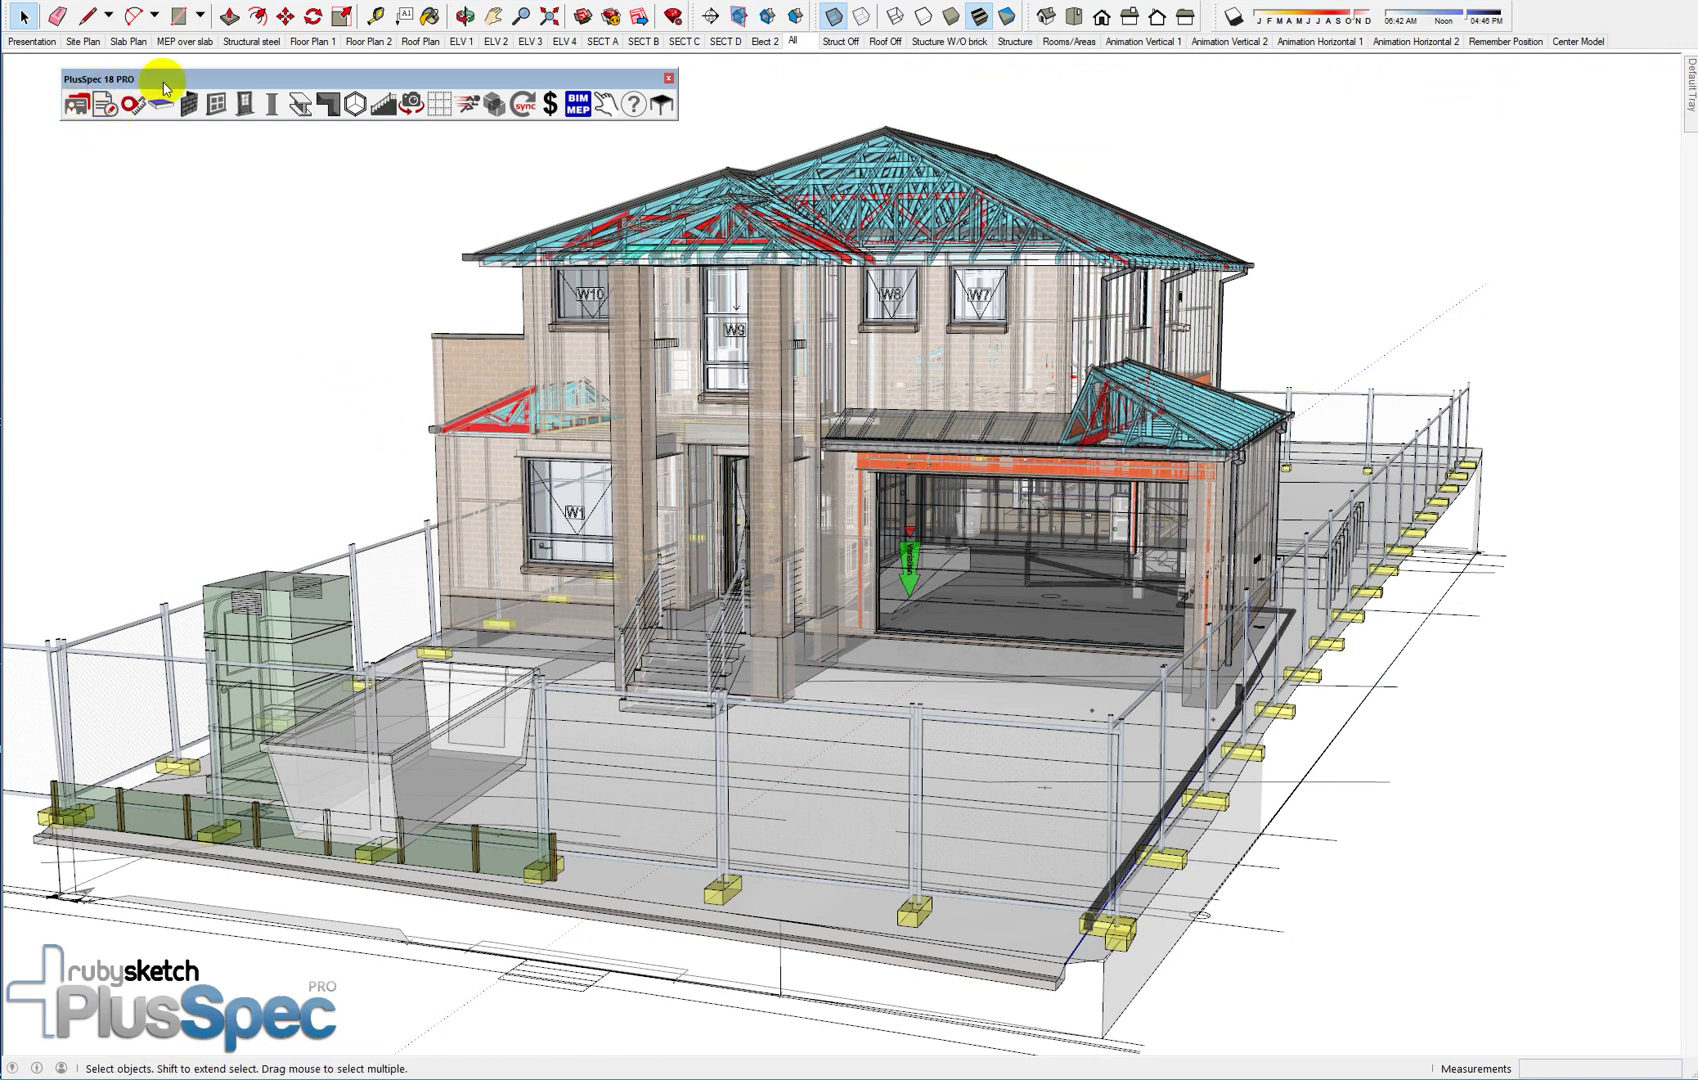
# Move the PlusSpec 18 PRO toolbar and open the Job Tool settings to confirm metre units
pyautogui.moveTo(165, 80)
pyautogui.mouseDown()
pyautogui.moveTo(258, 88)
pyautogui.moveTo(353, 206)
pyautogui.moveTo(268, 140)
pyautogui.moveTo(706, 143)
pyautogui.moveTo(681, 146)
pyautogui.moveTo(695, 52)
pyautogui.moveTo(681, 12)
pyautogui.moveTo(587, 197)
pyautogui.moveTo(20, 160)
pyautogui.moveTo(155, 152)
pyautogui.moveTo(170, 125)
pyautogui.moveTo(136, 102)
pyautogui.moveTo(145, 87)
pyautogui.mouseUp()
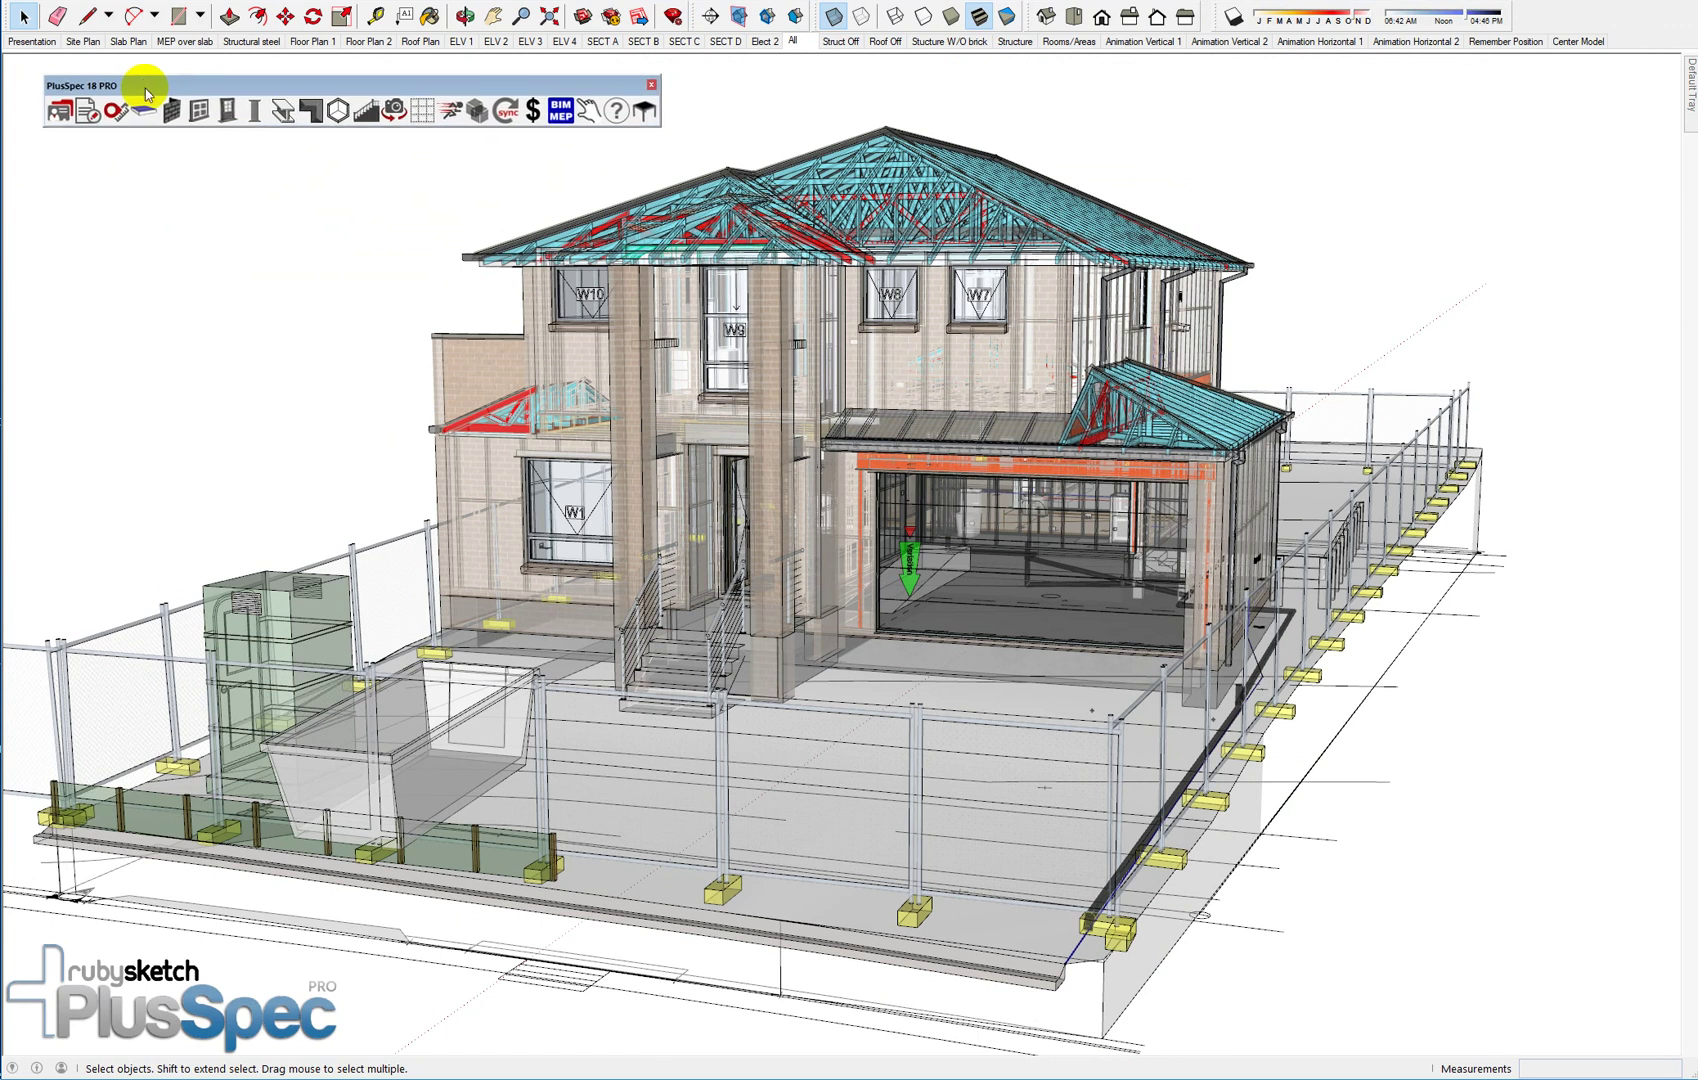
pyautogui.click(57, 114)
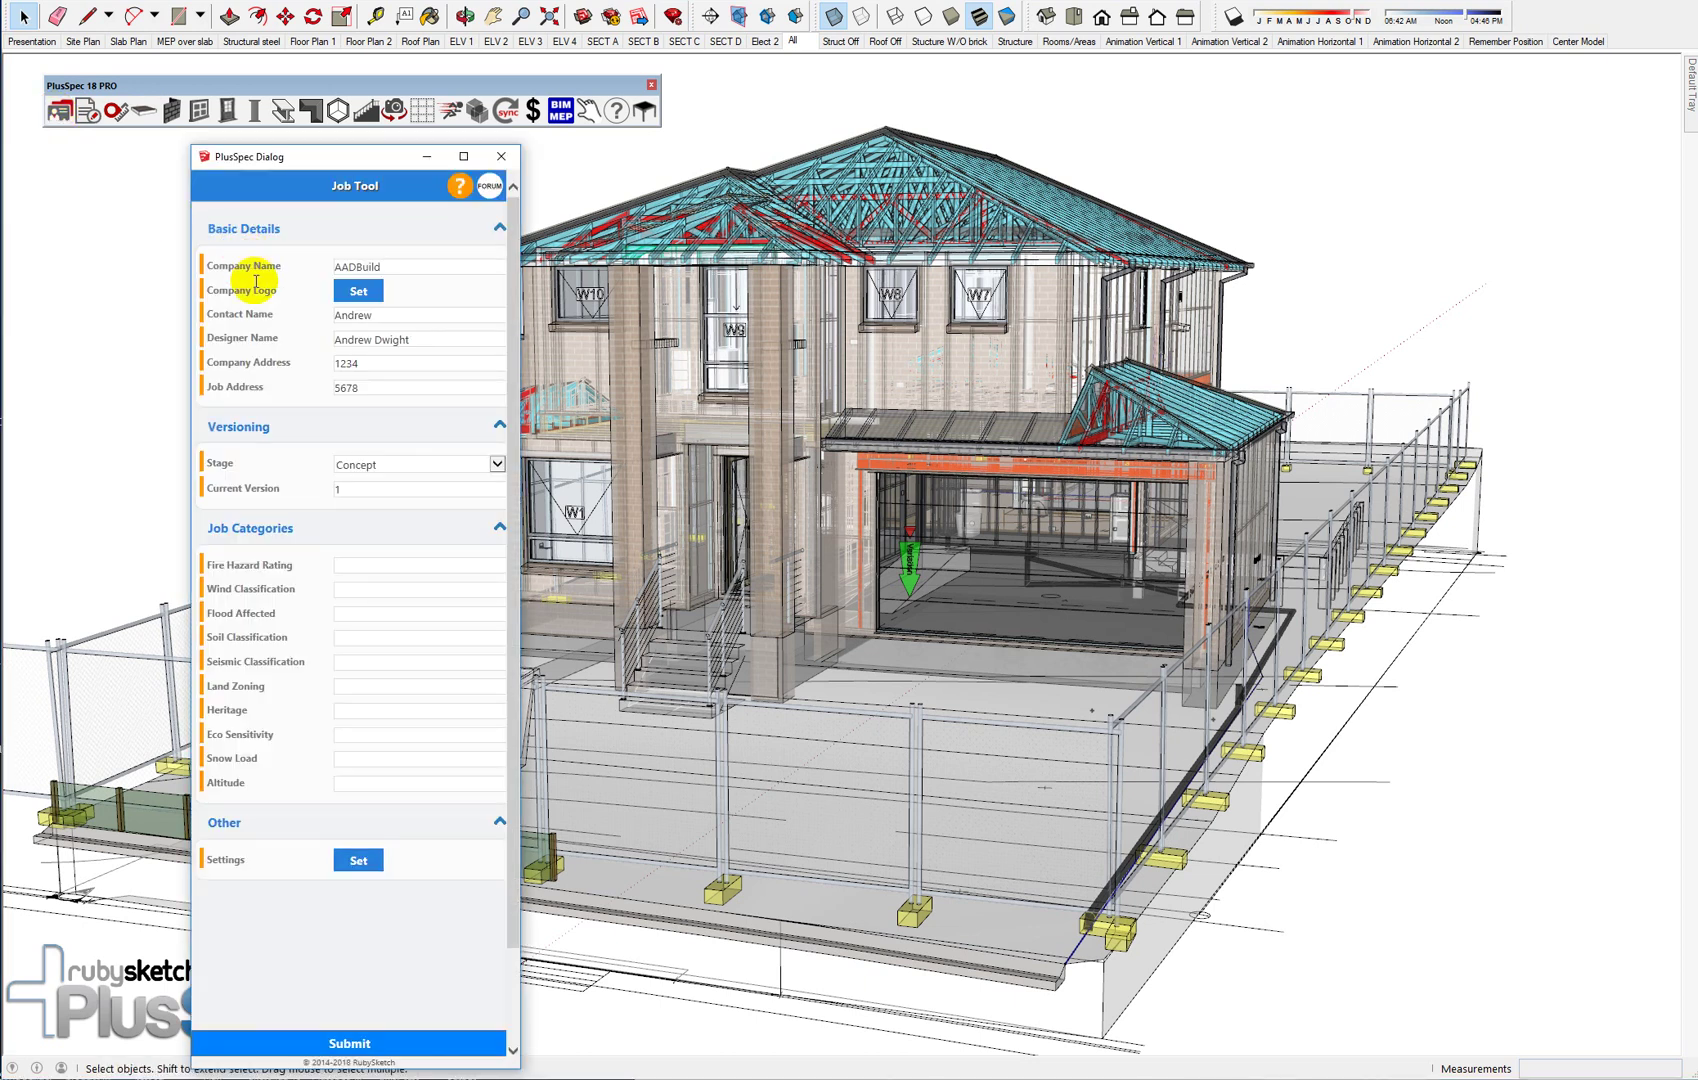
pyautogui.click(361, 864)
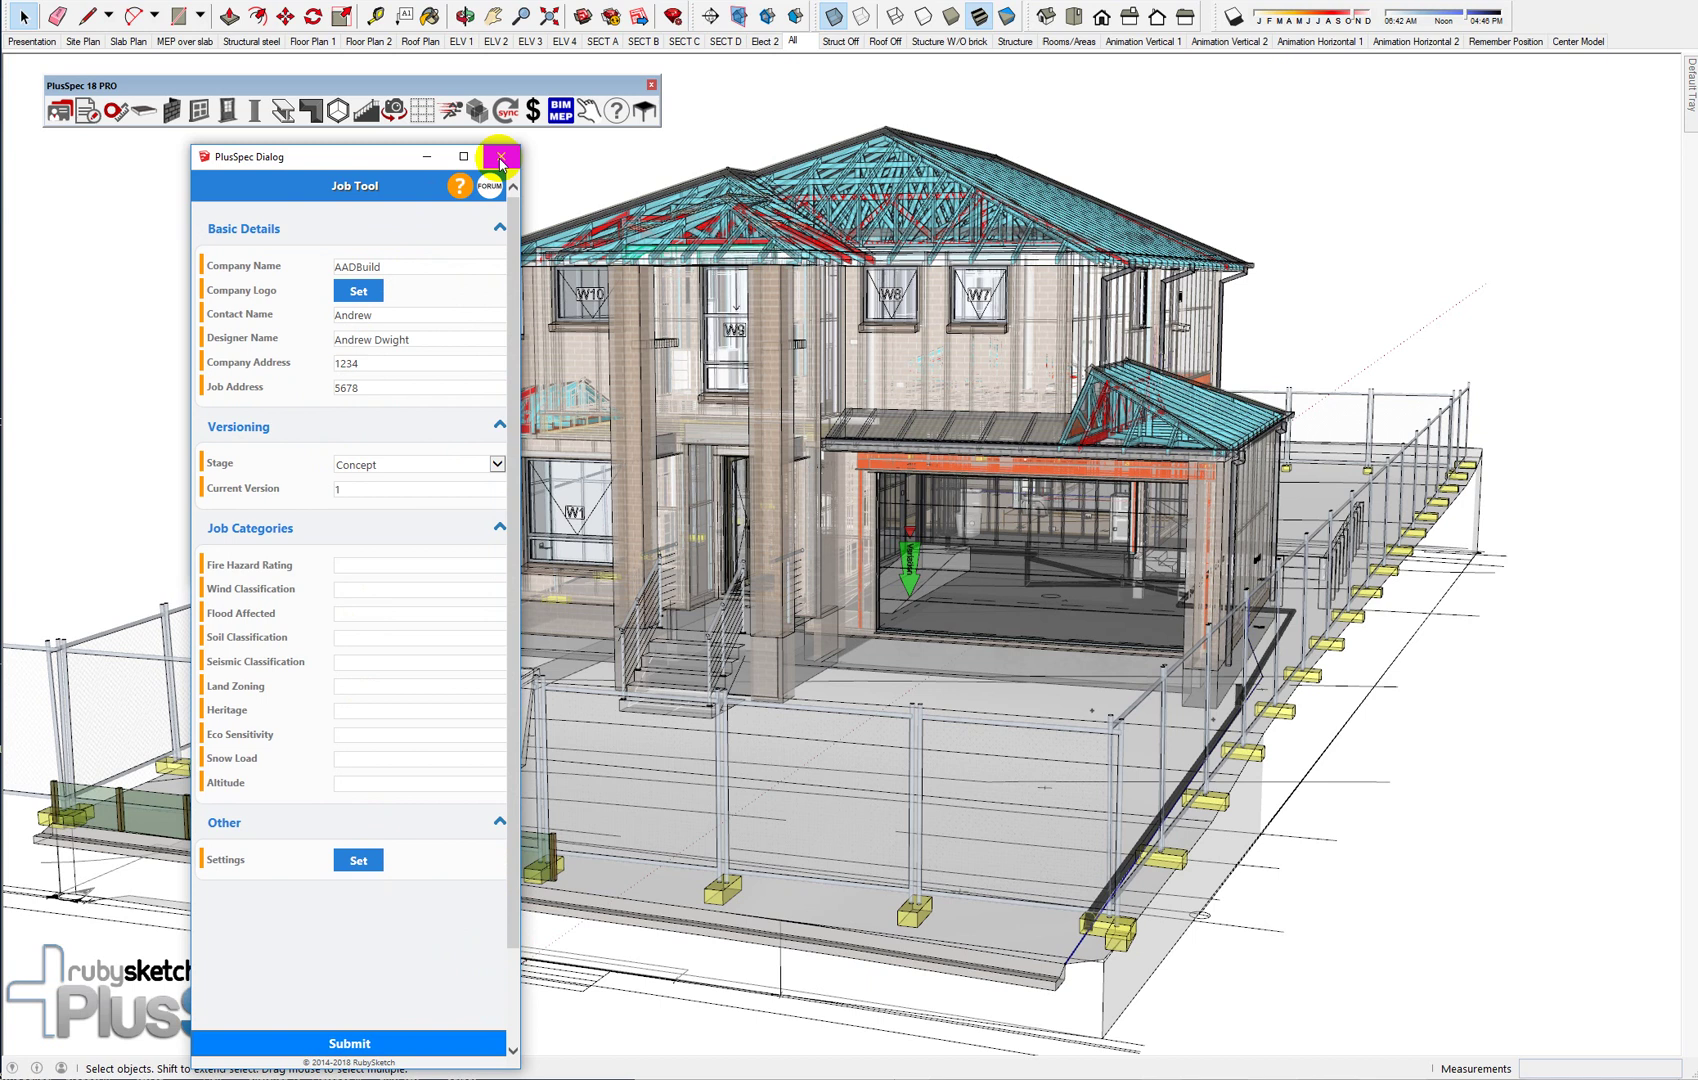
# Reopen the PlusSpec job details and make the dialog window shorter
pyautogui.click(480, 190)
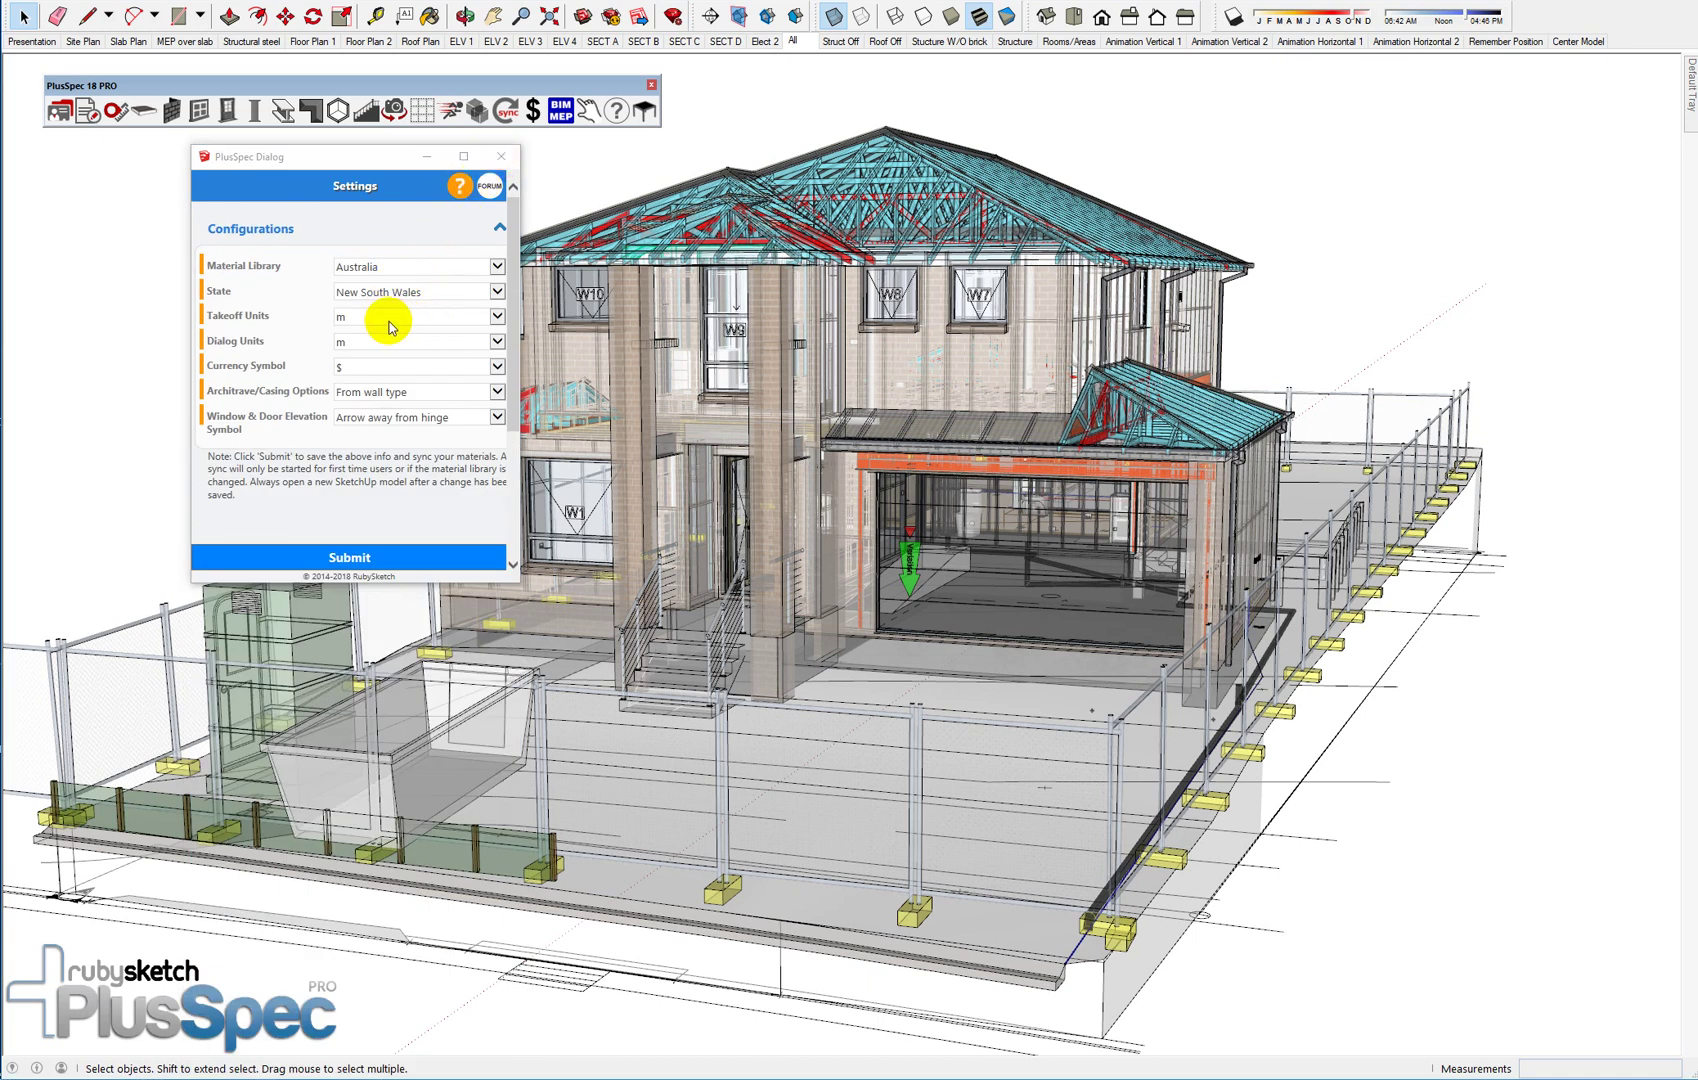
pyautogui.click(501, 156)
pyautogui.click(67, 120)
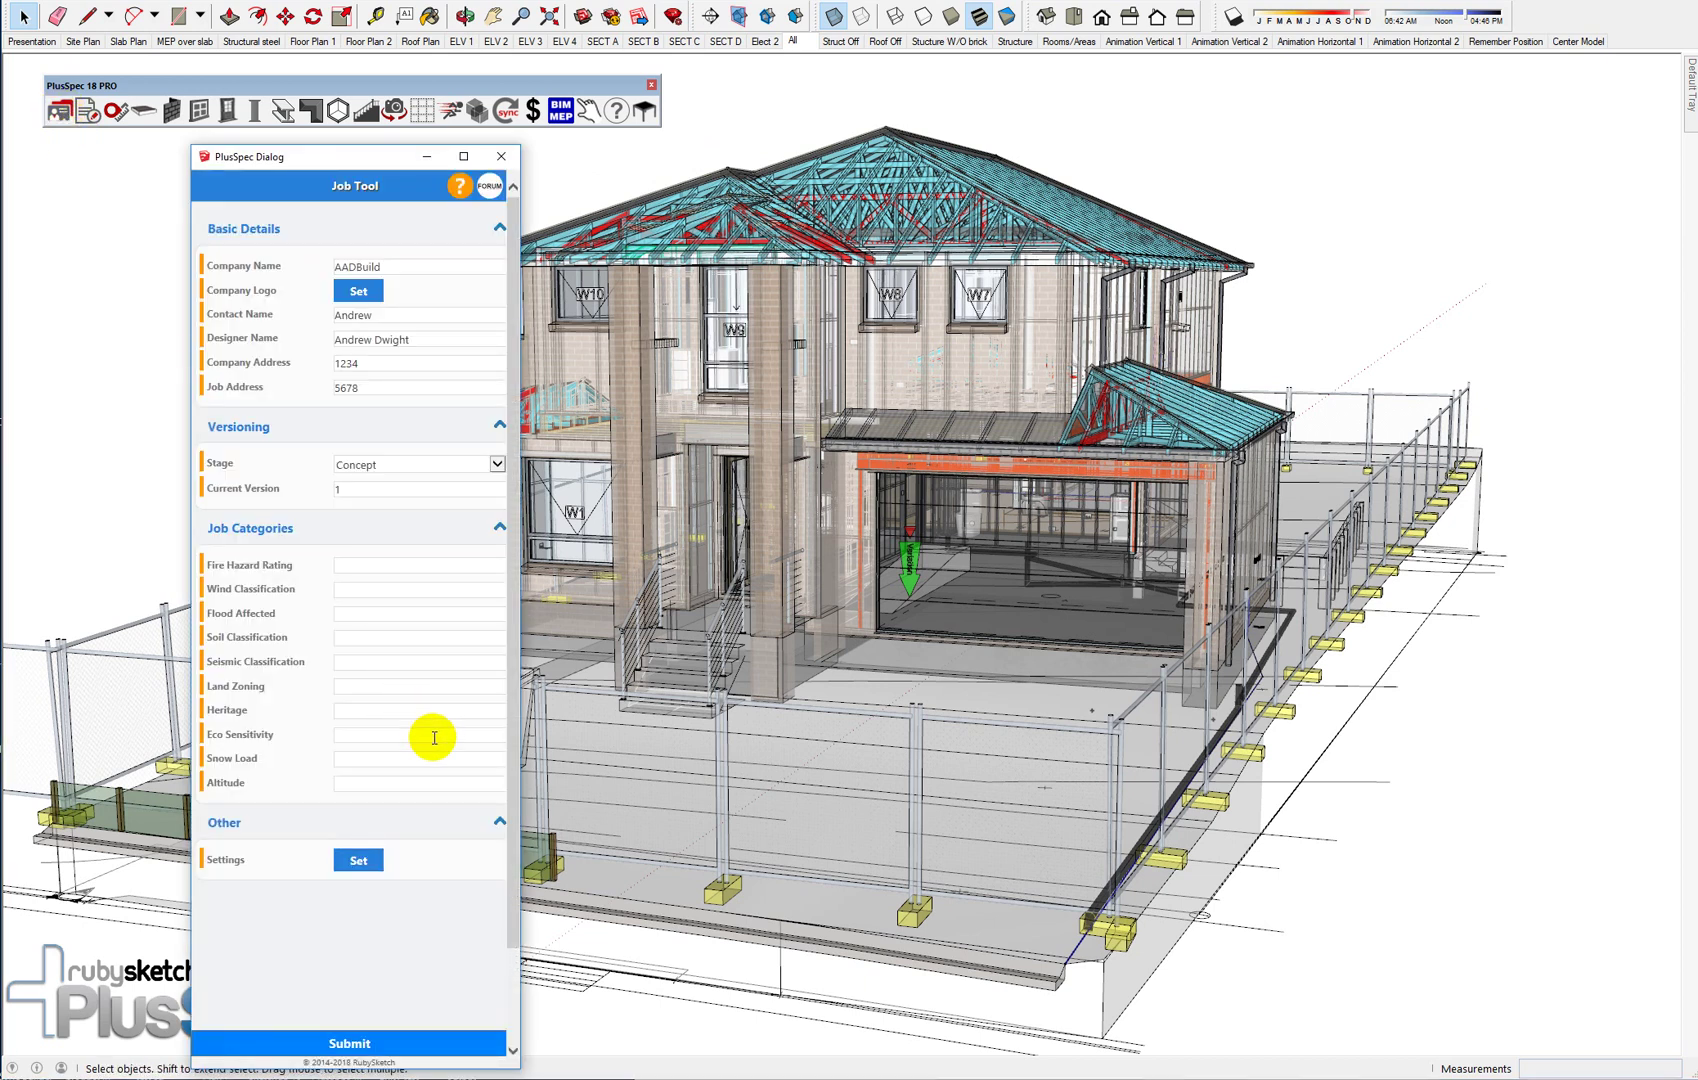
pyautogui.scroll(-1, 443, 800)
pyautogui.scroll(1, 443, 815)
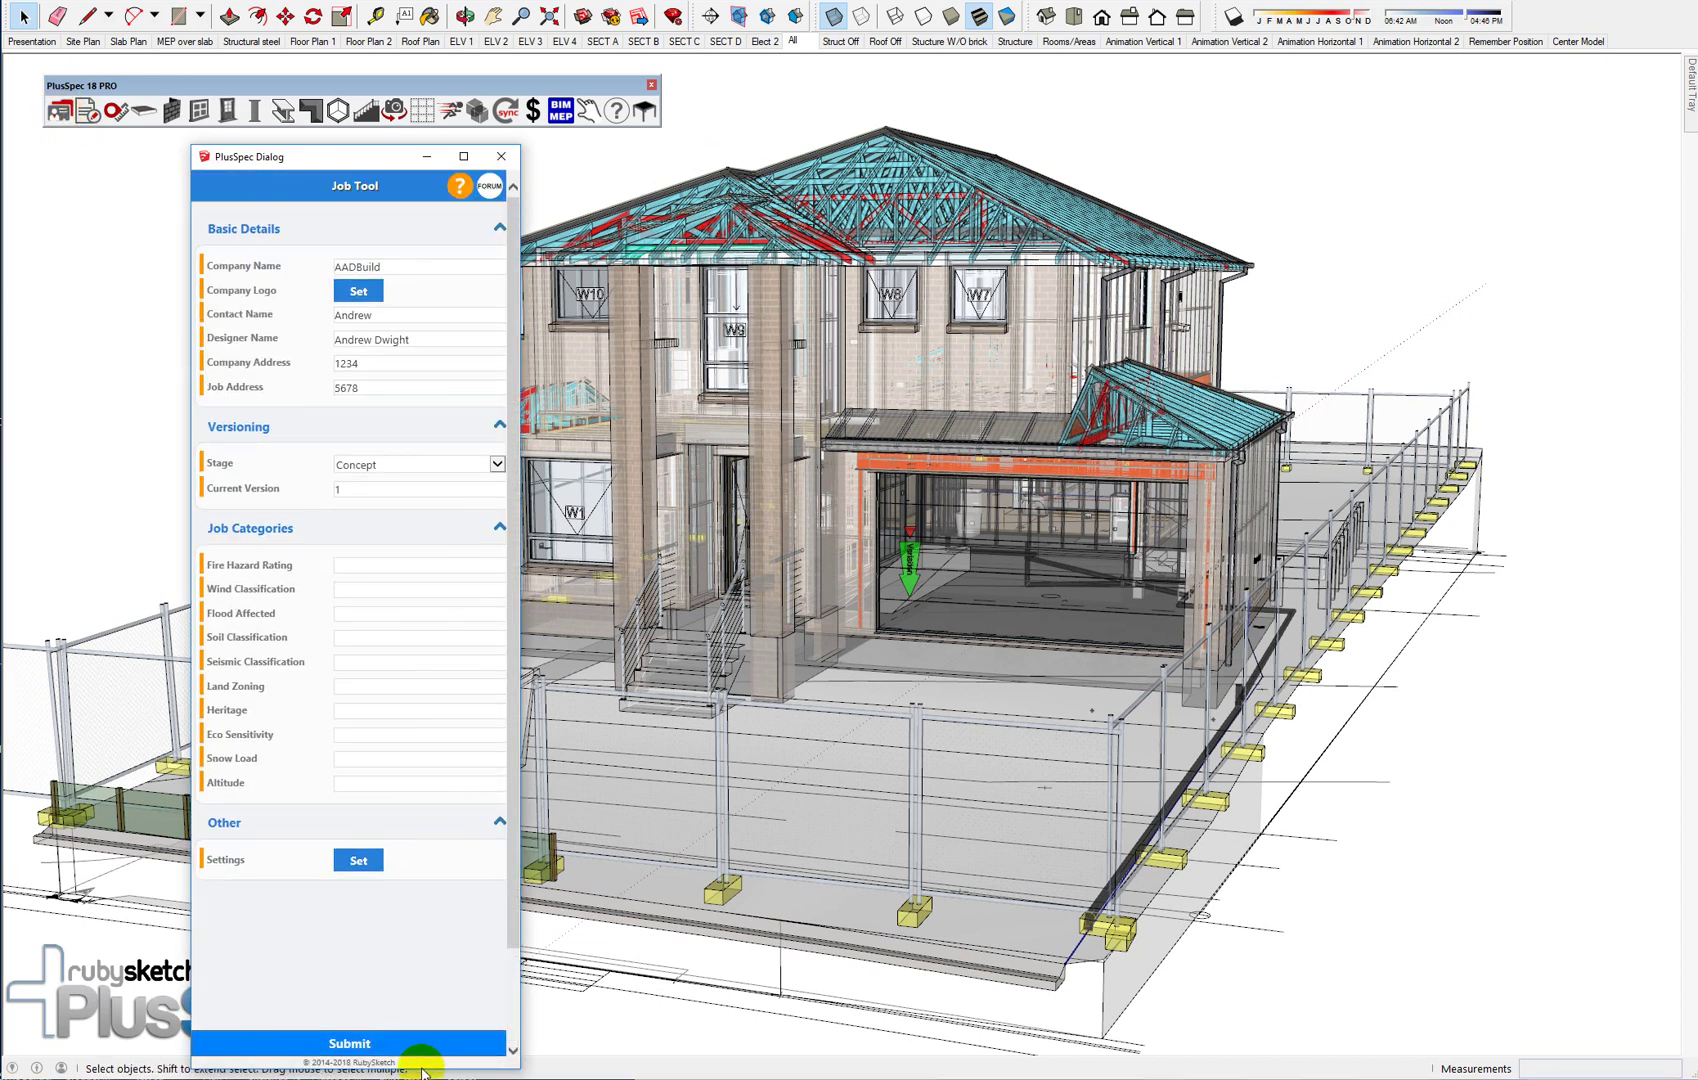
pyautogui.moveTo(421, 1068); pyautogui.dragTo(424, 737)
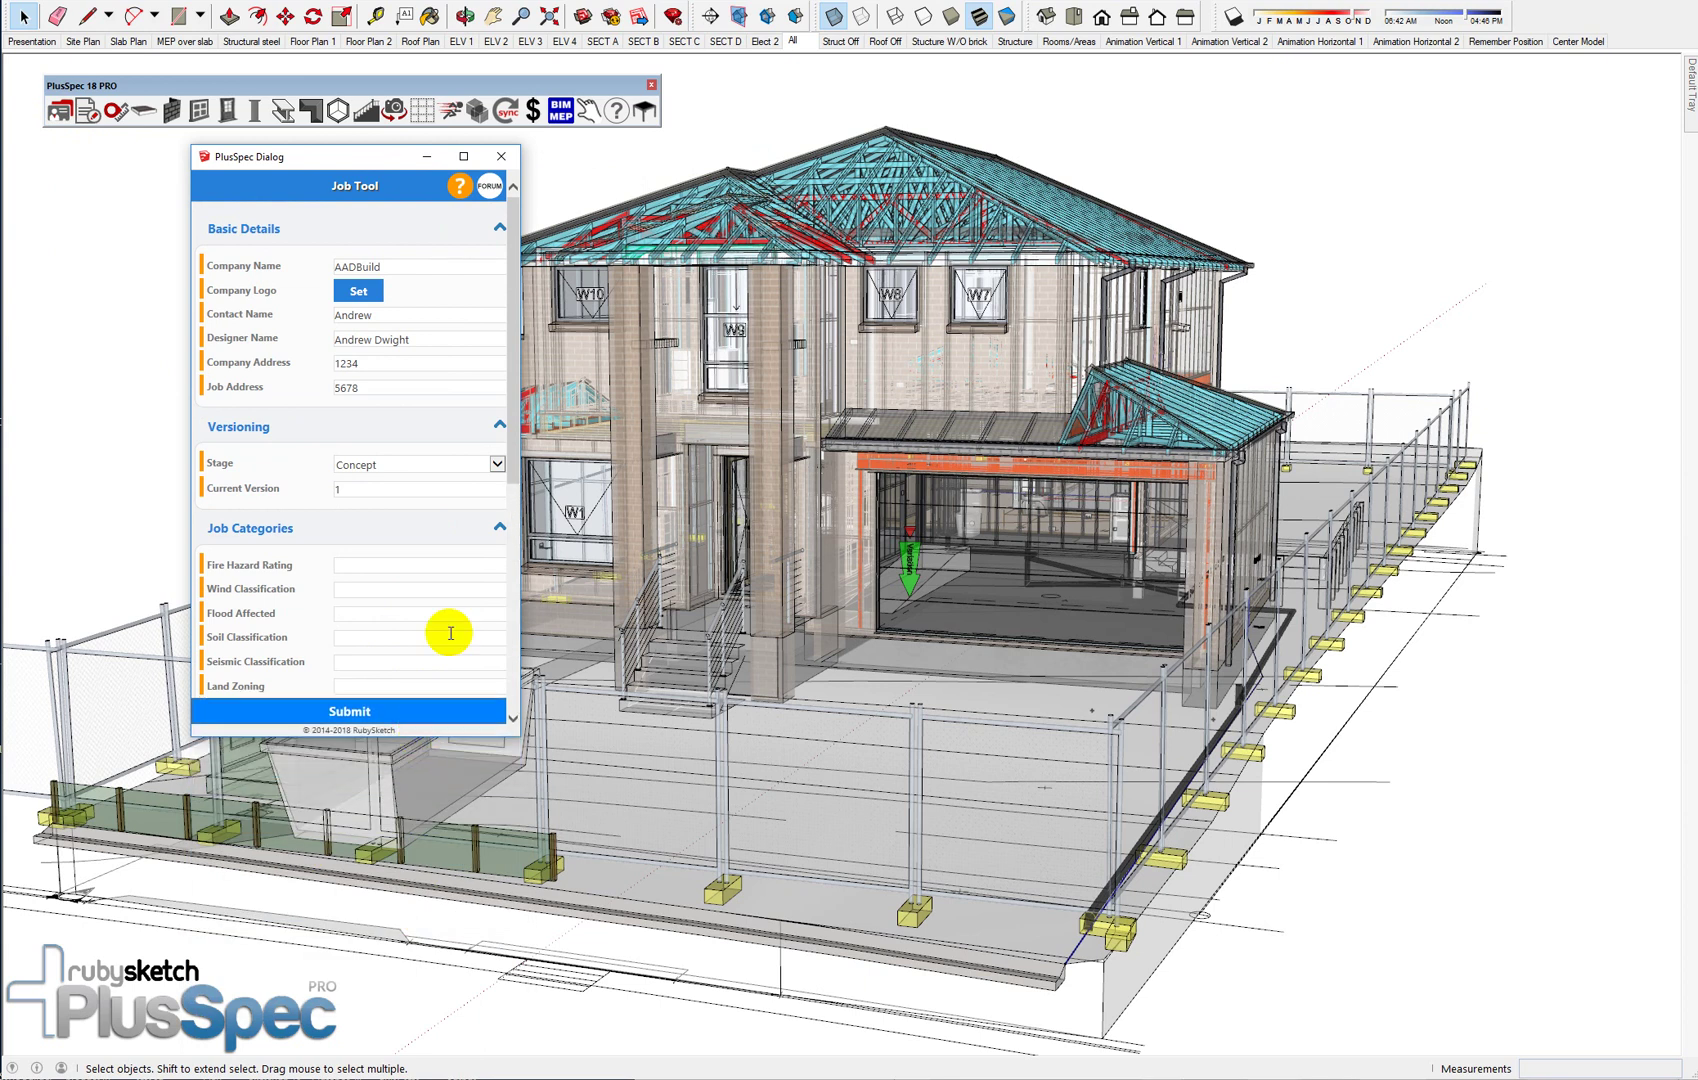
pyautogui.moveTo(507, 484); pyautogui.dragTo(503, 640)
# Set Takeoff Units and Dialog Units back to ft, then submit the settings and job details
pyautogui.click(343, 521)
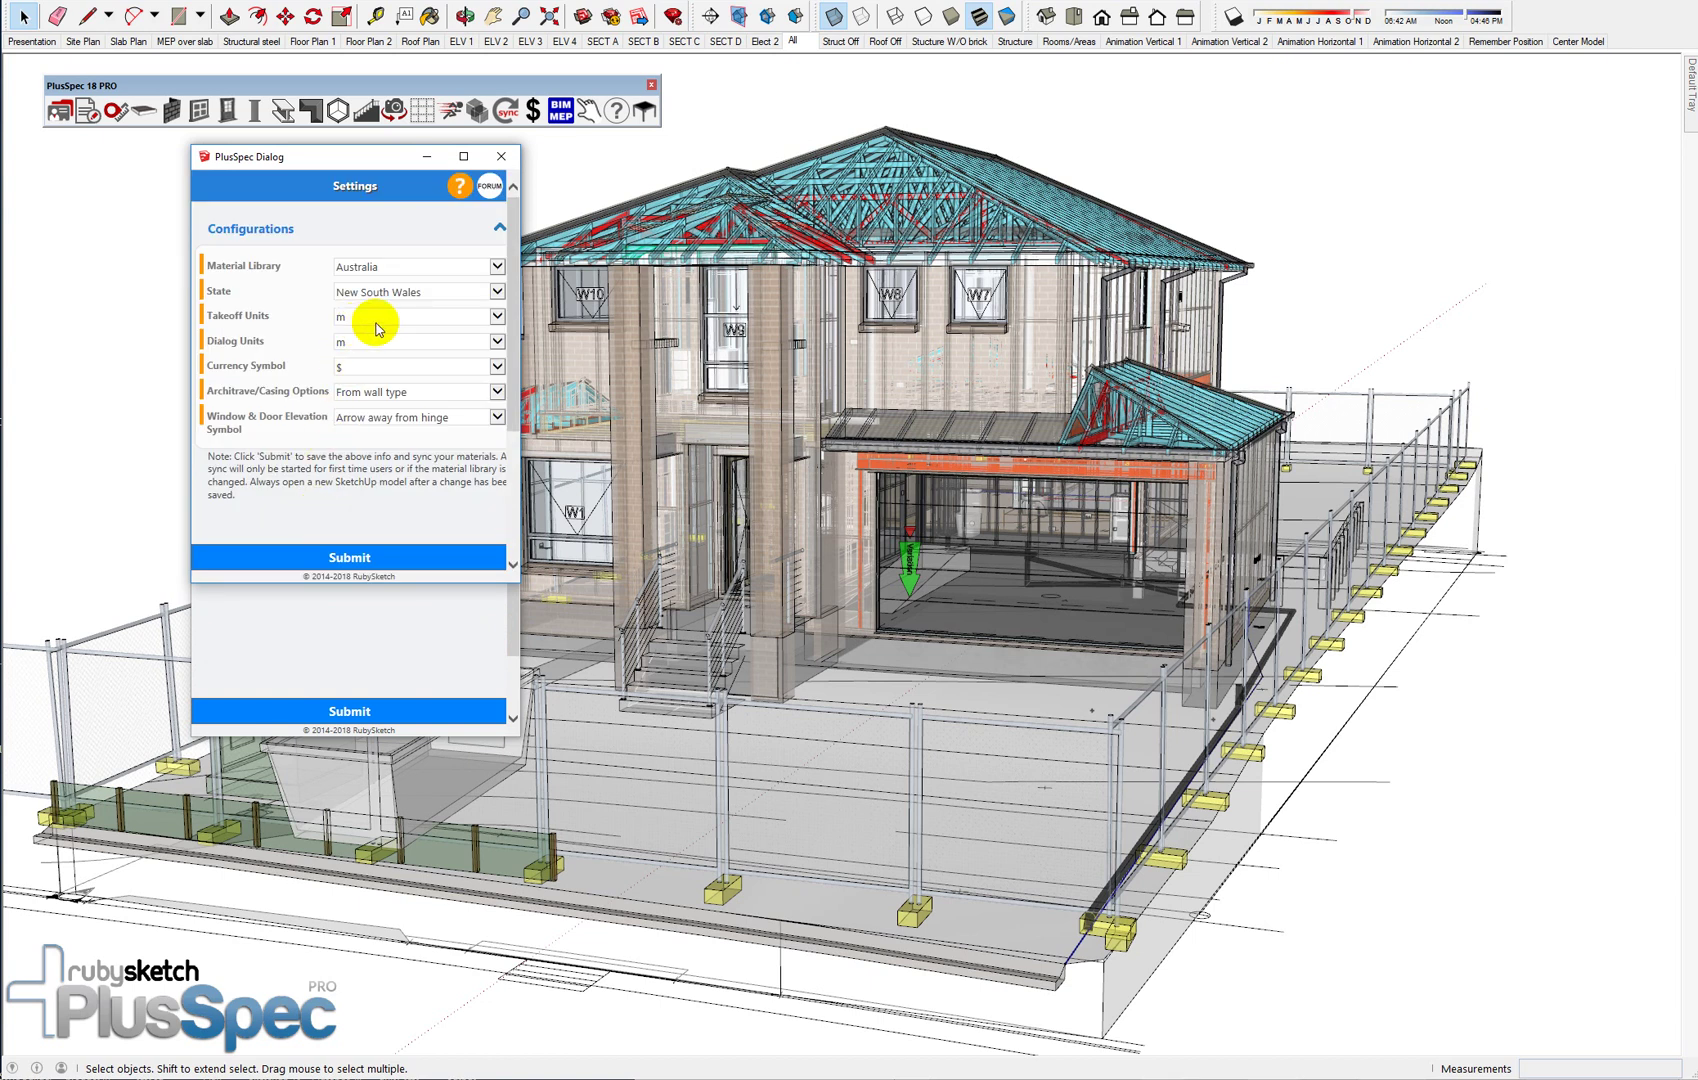
pyautogui.click(493, 318)
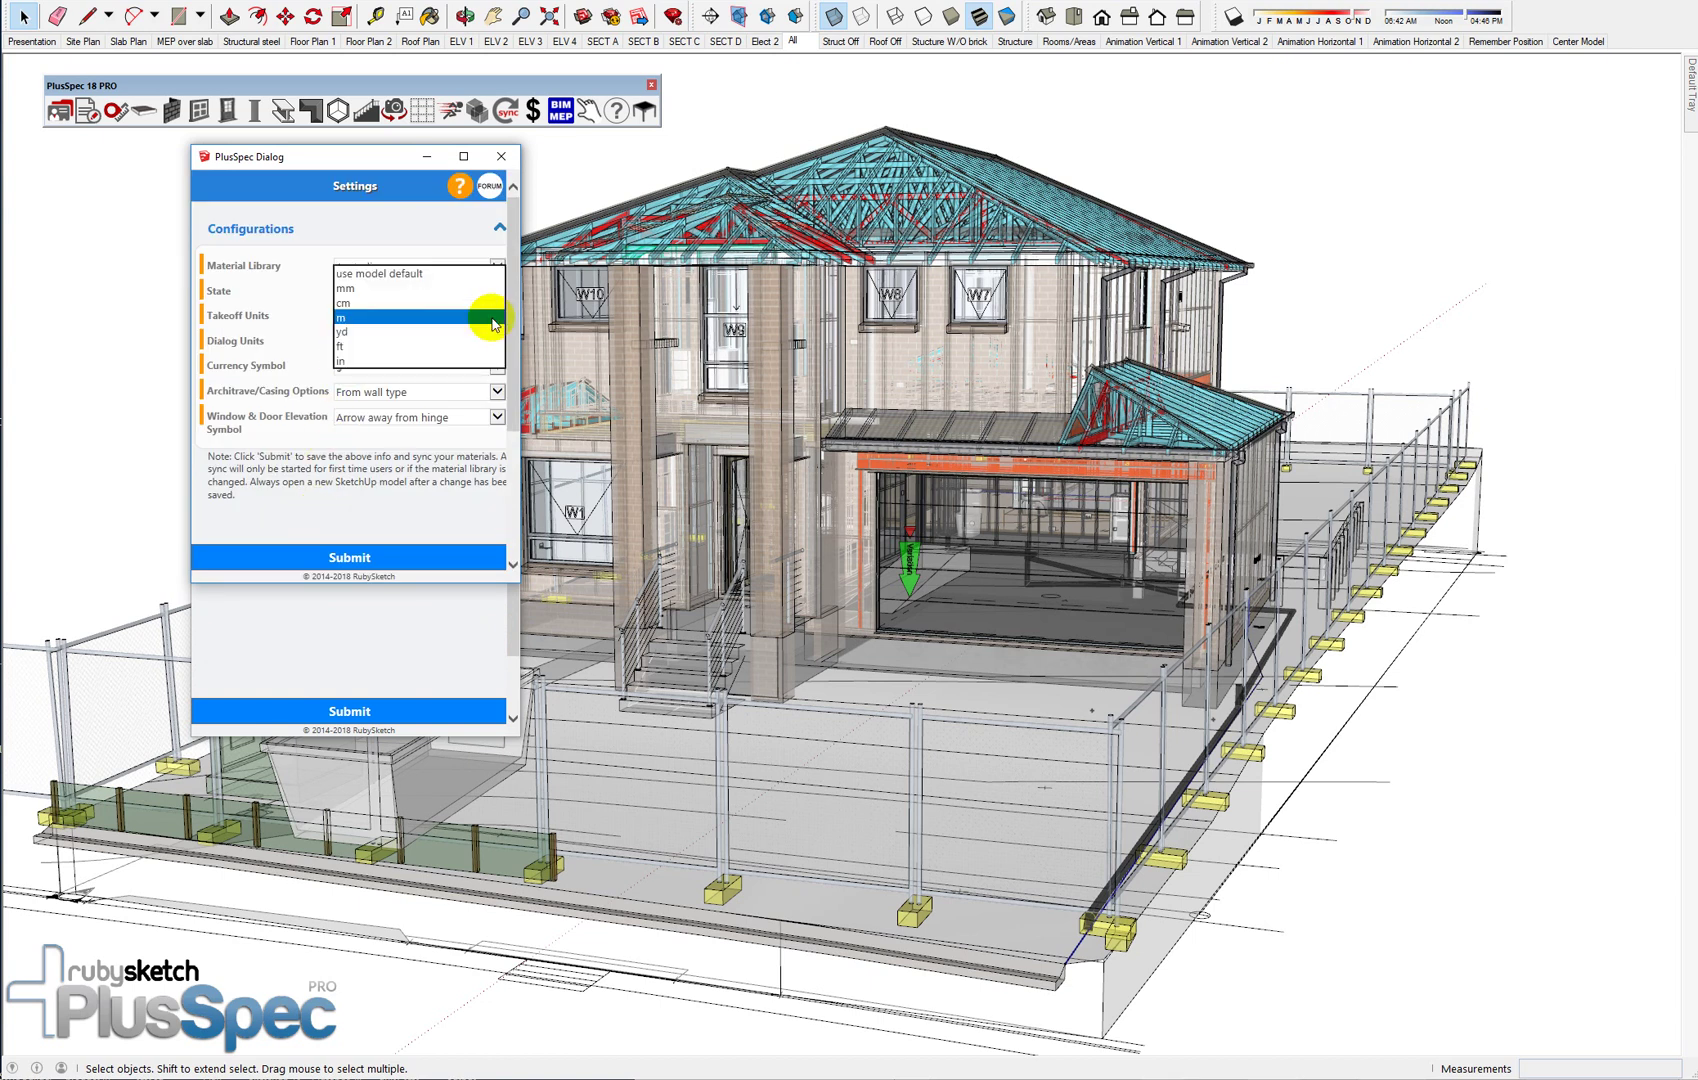
pyautogui.click(446, 346)
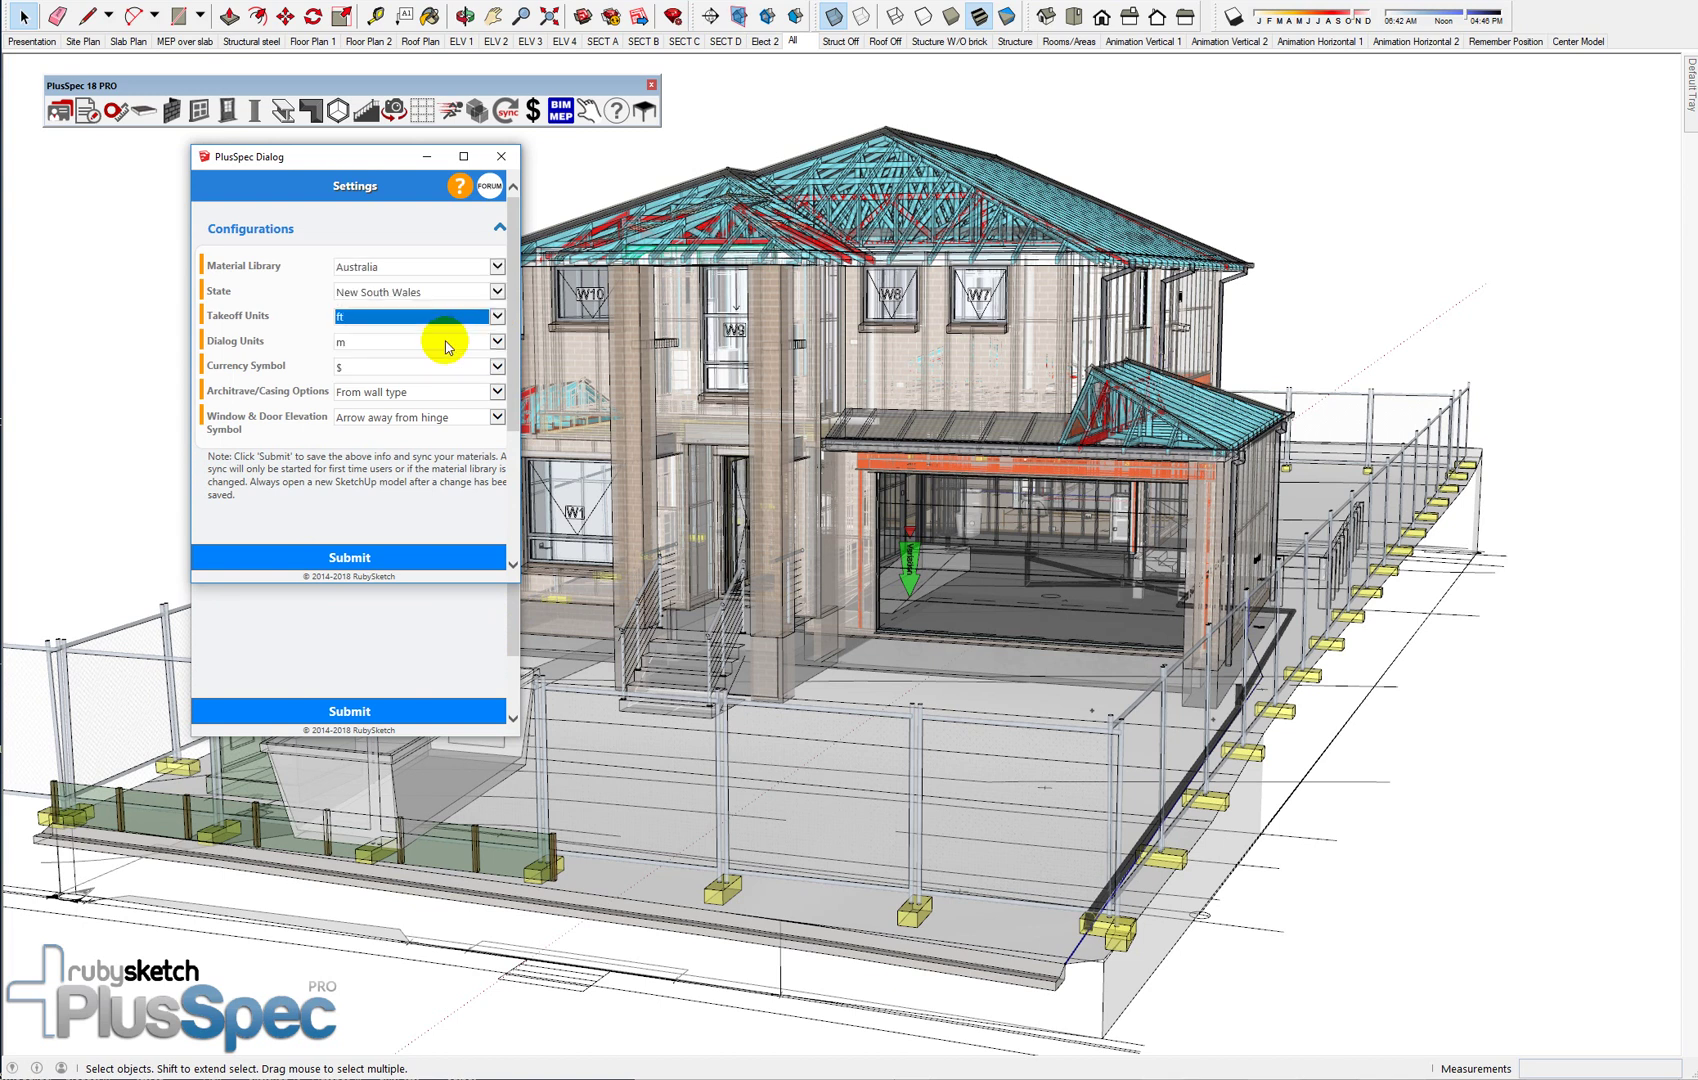
pyautogui.click(496, 342)
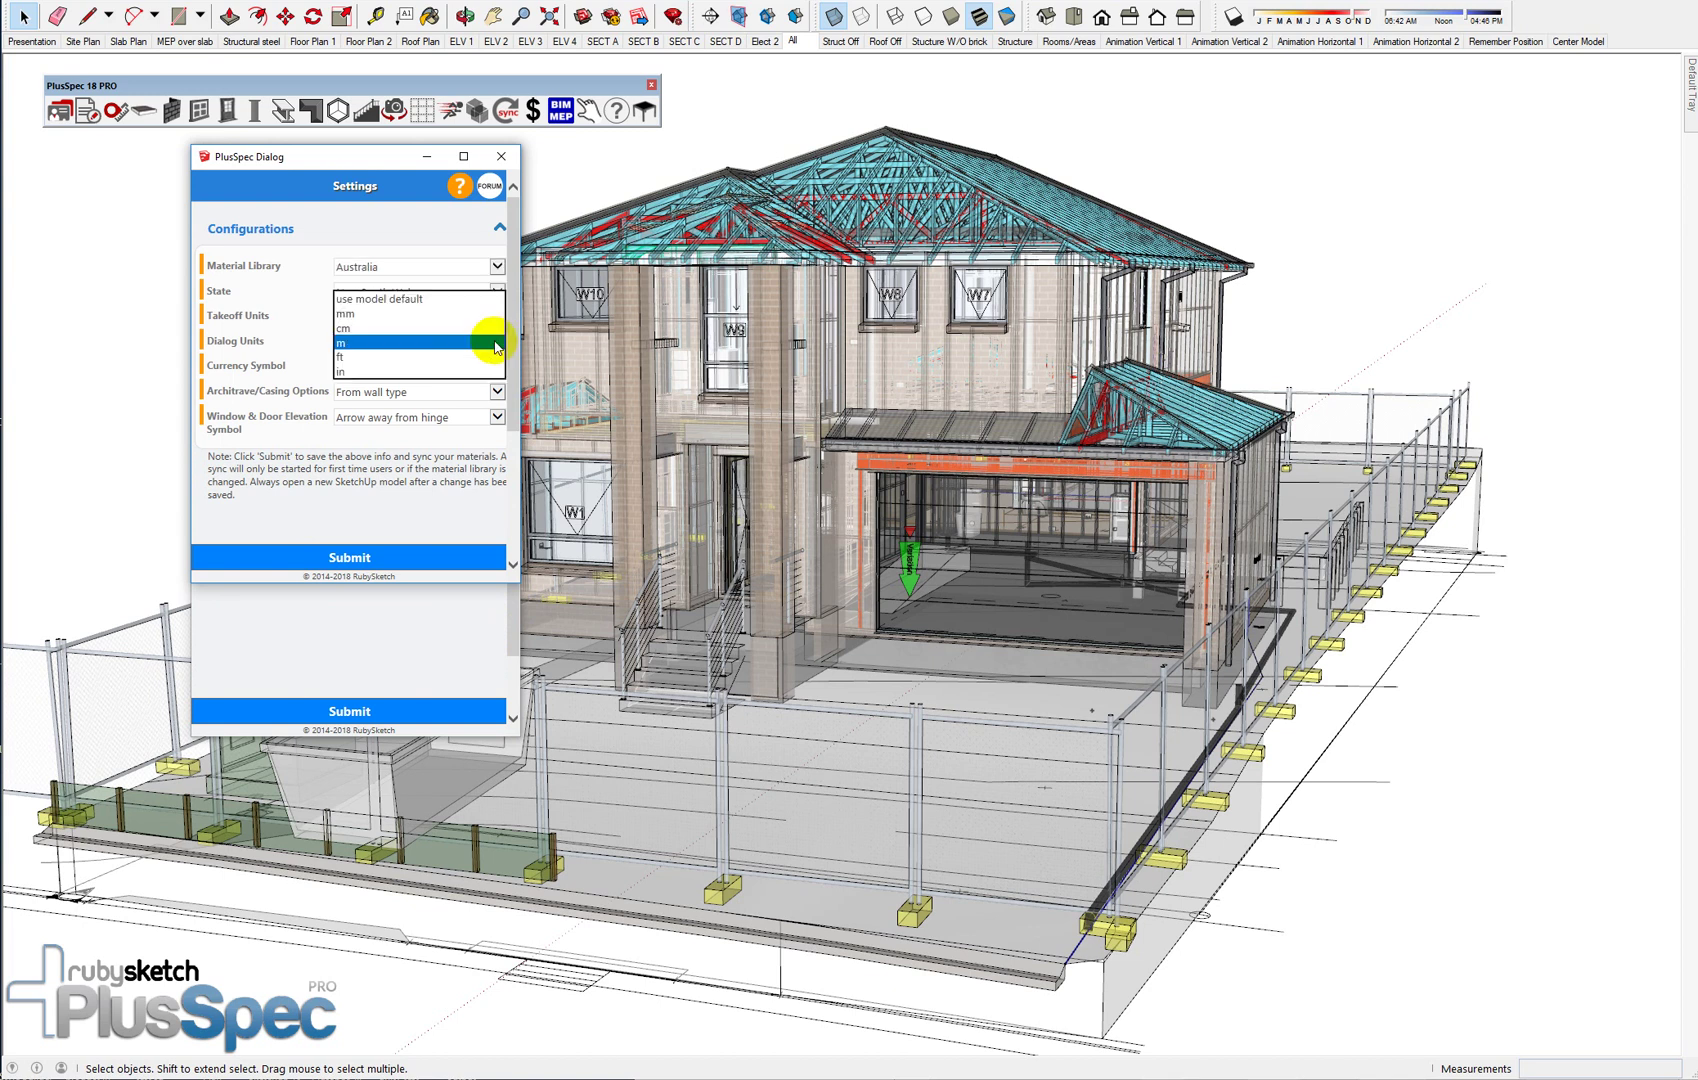
pyautogui.click(437, 358)
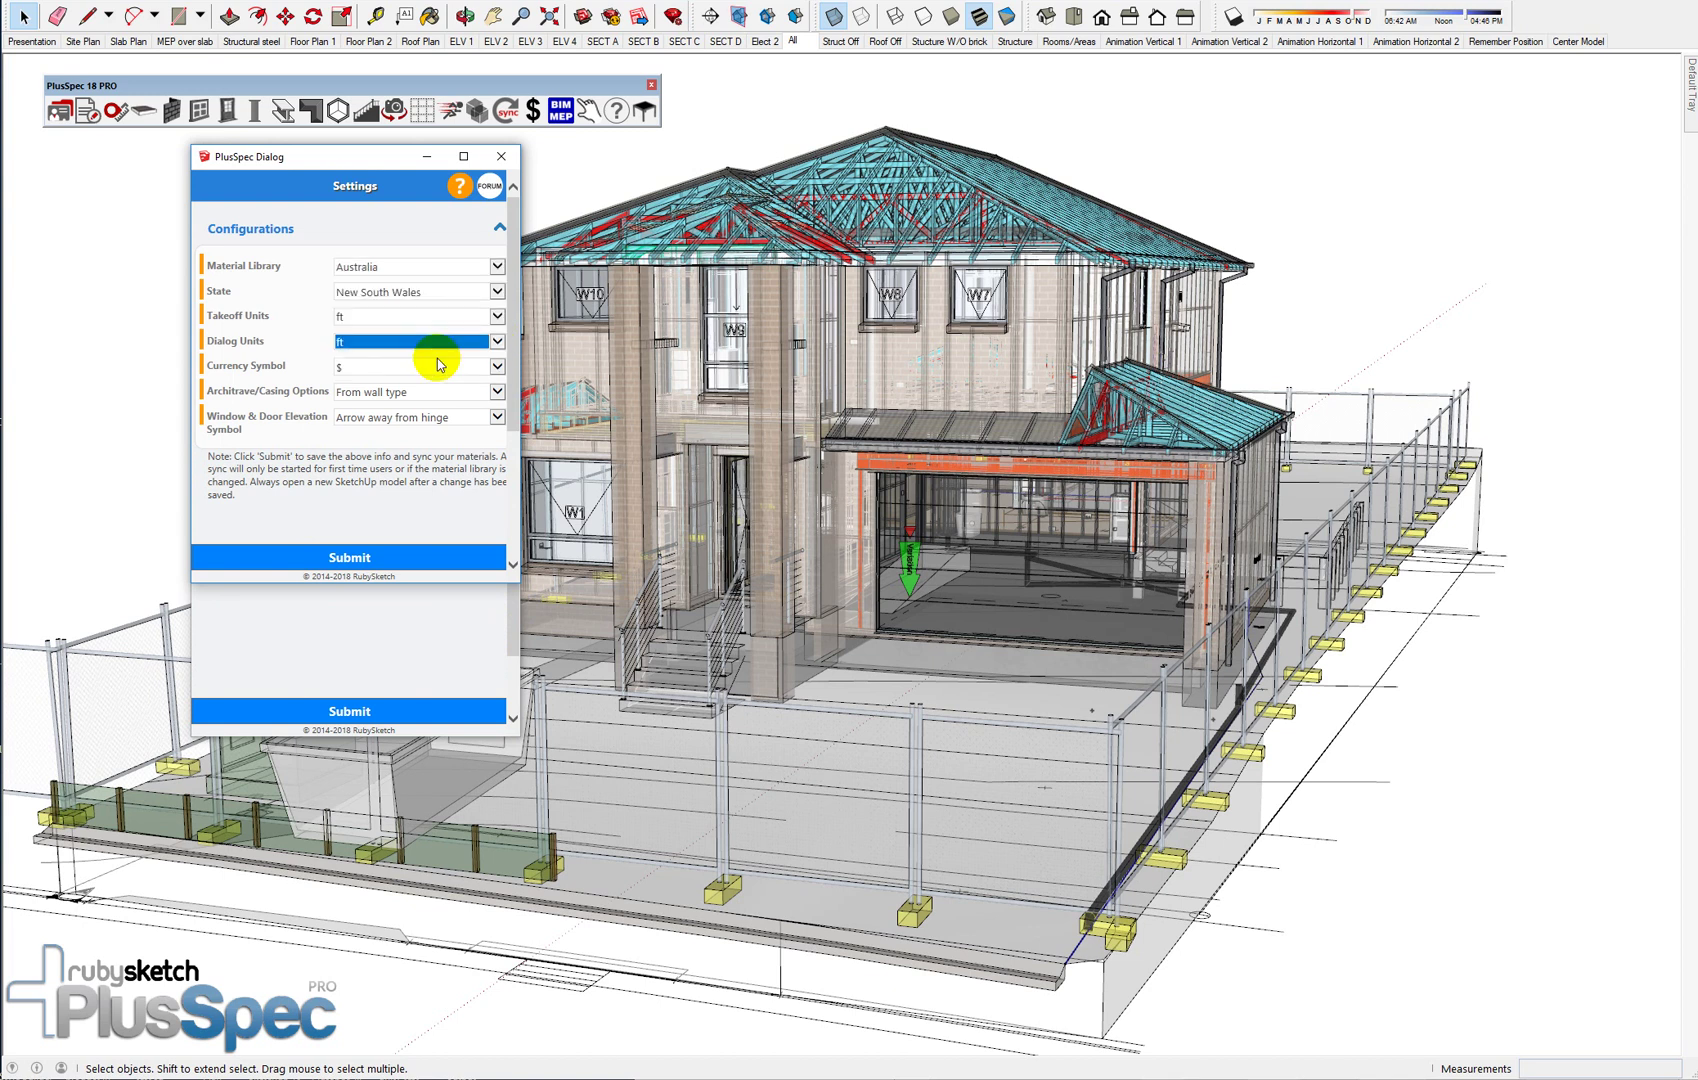
pyautogui.click(381, 561)
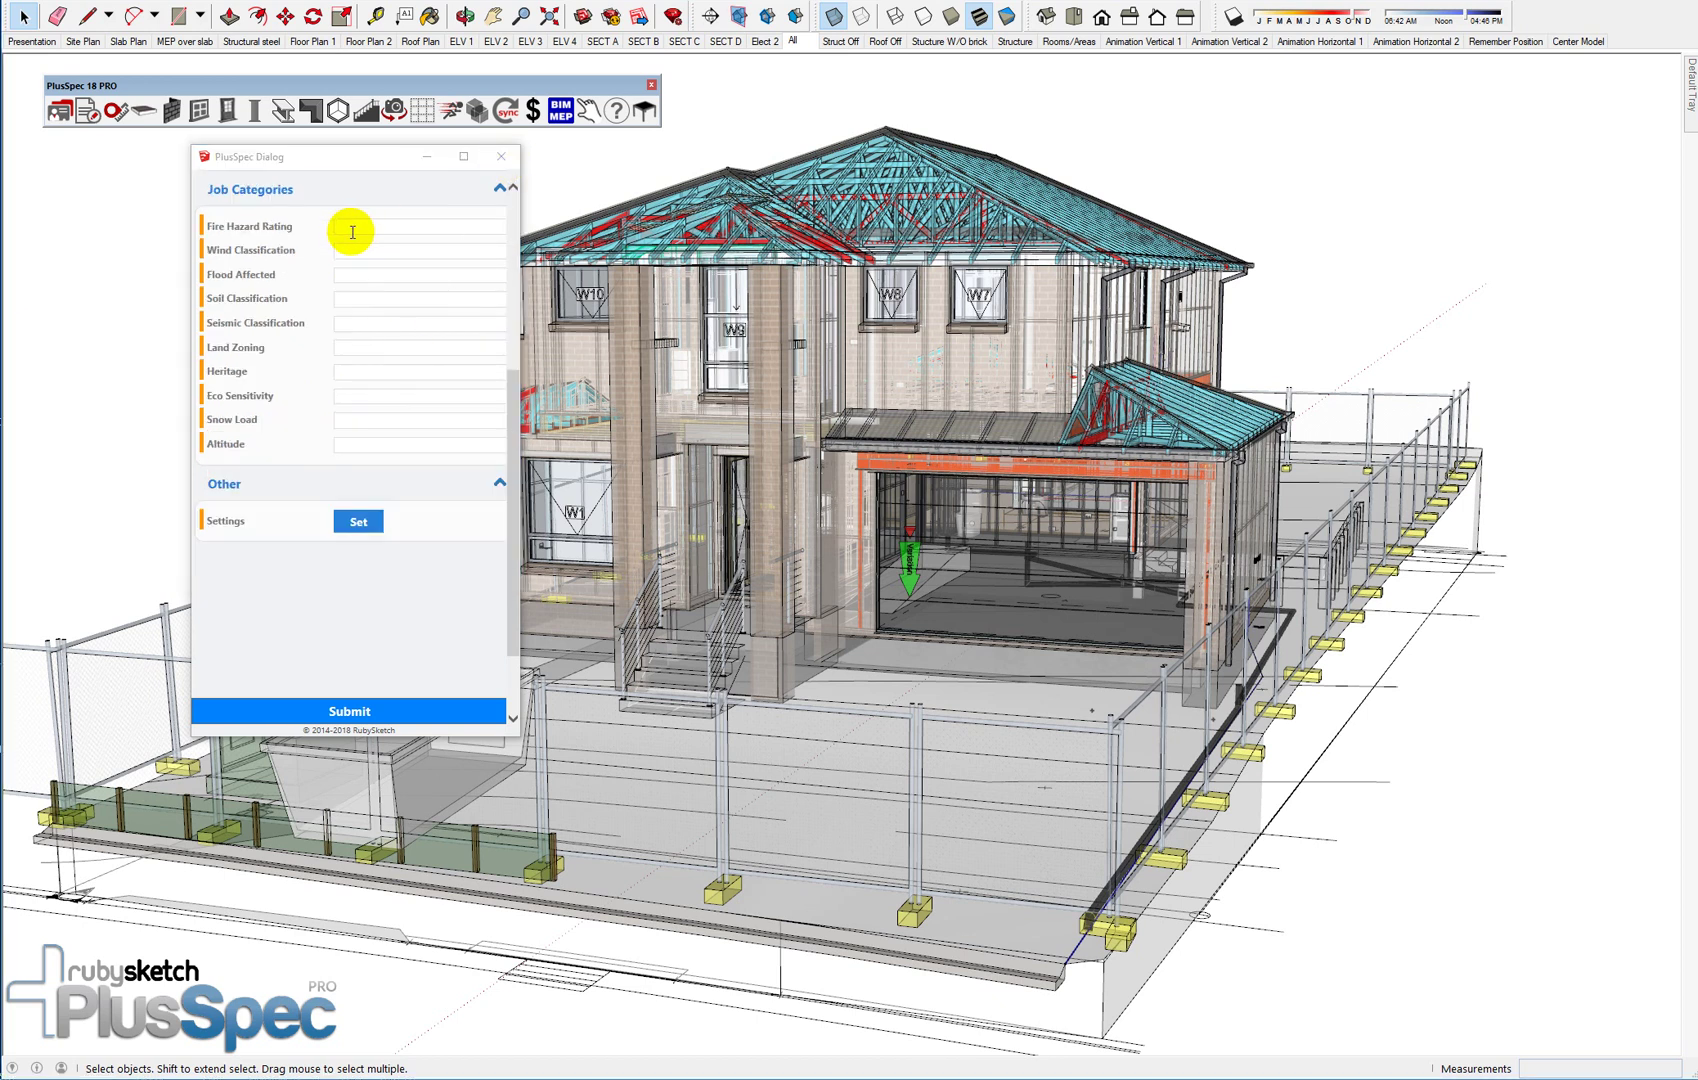
pyautogui.click(402, 712)
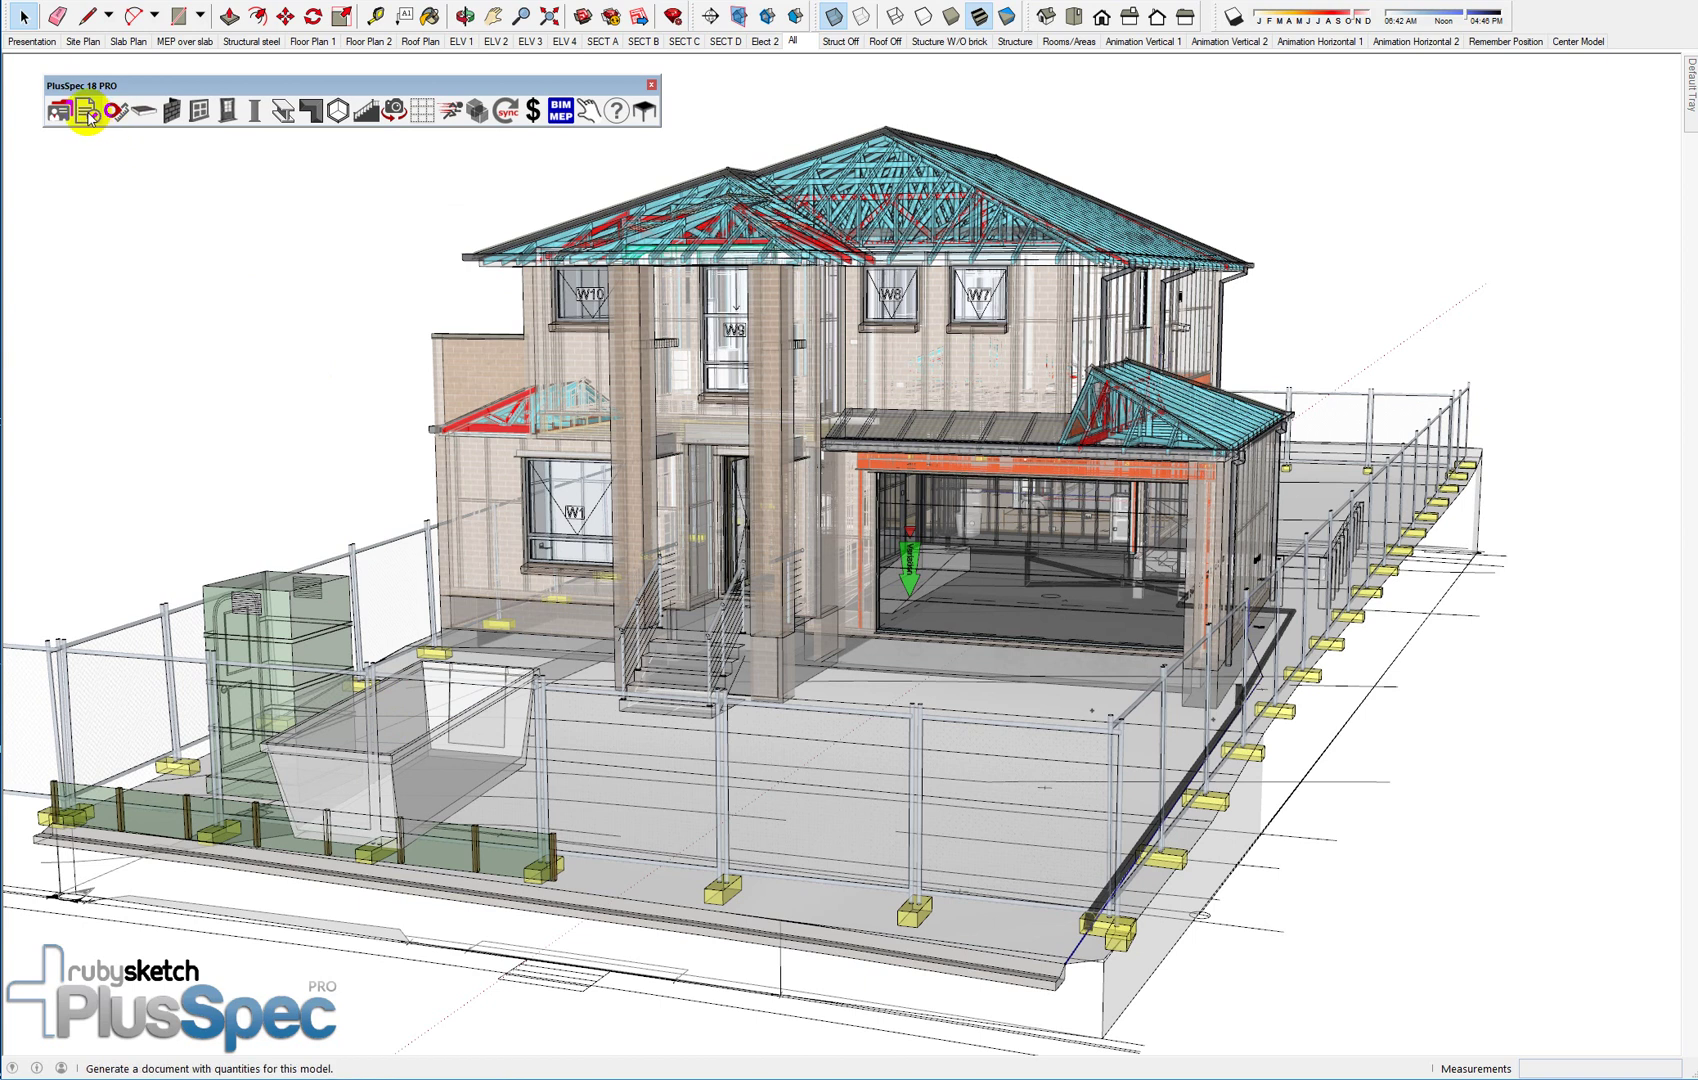
# Regenerate the takeoff and filter to 16_SLAB, showing concrete totalling 1549.188ft³
pyautogui.click(90, 110)
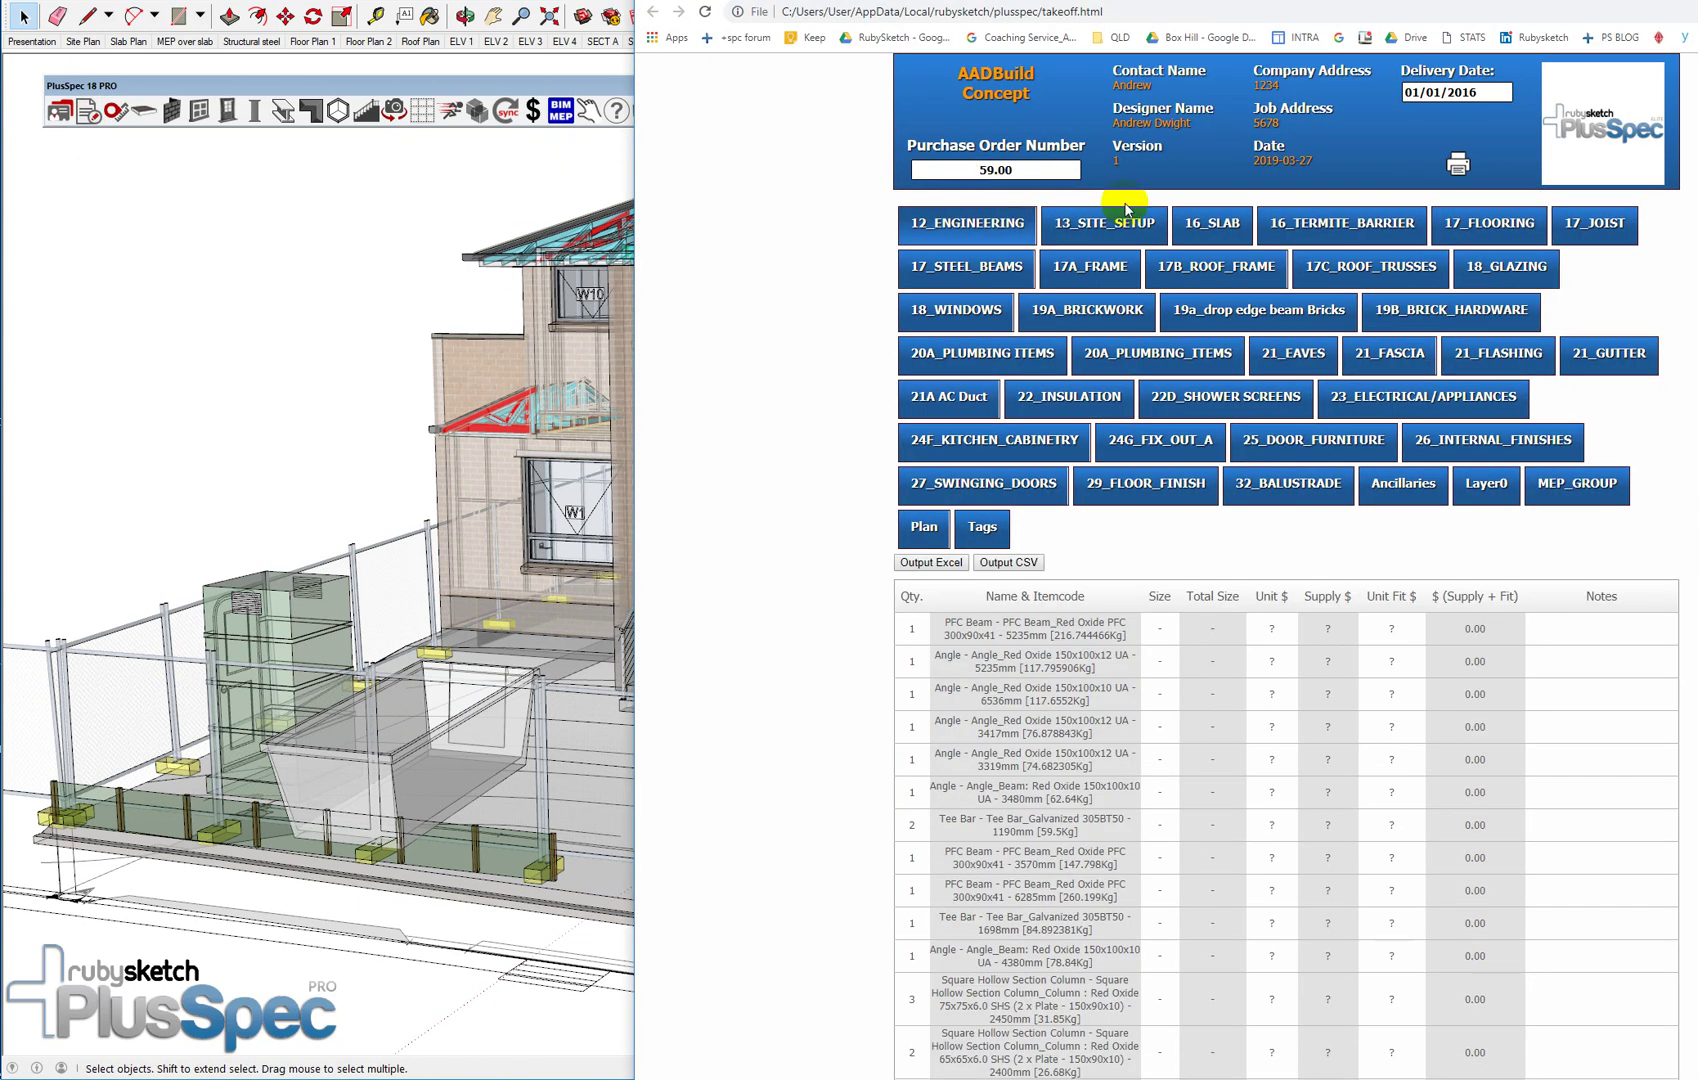
pyautogui.click(1210, 226)
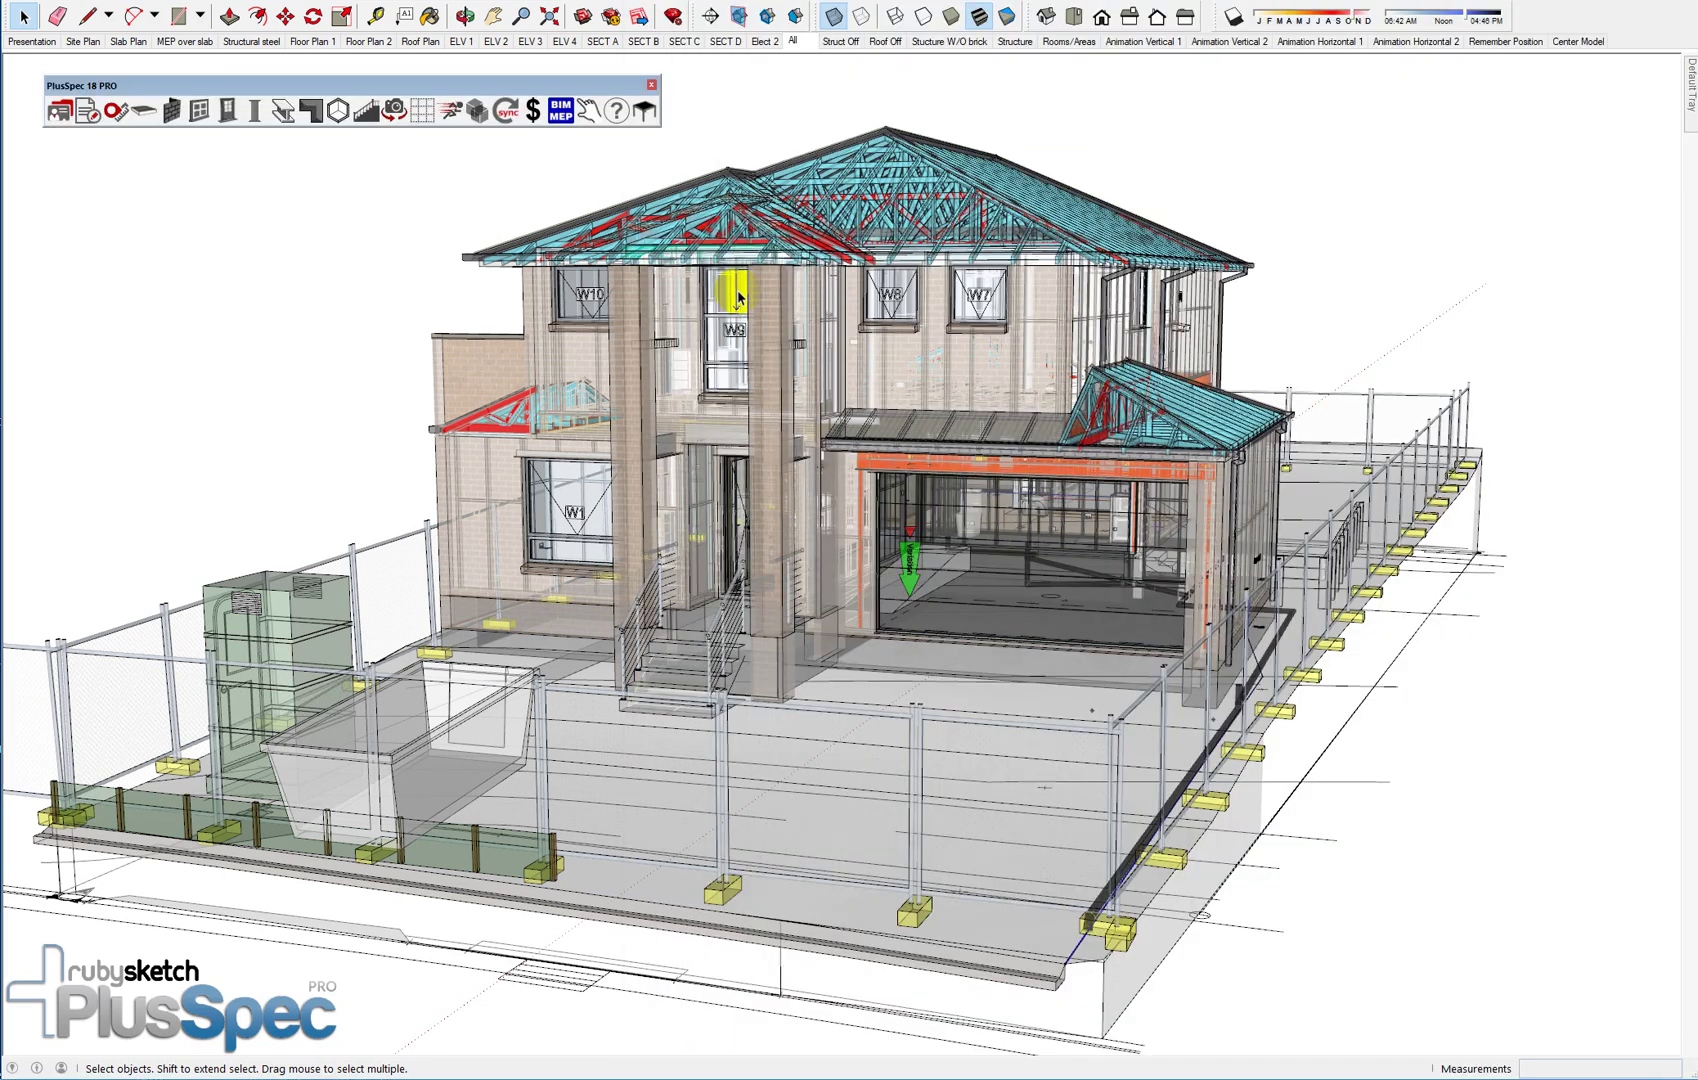
# Open the PlusSpec job details, leave full-screen mode, glance at the File menu, and close the dialog
pyautogui.click(60, 108)
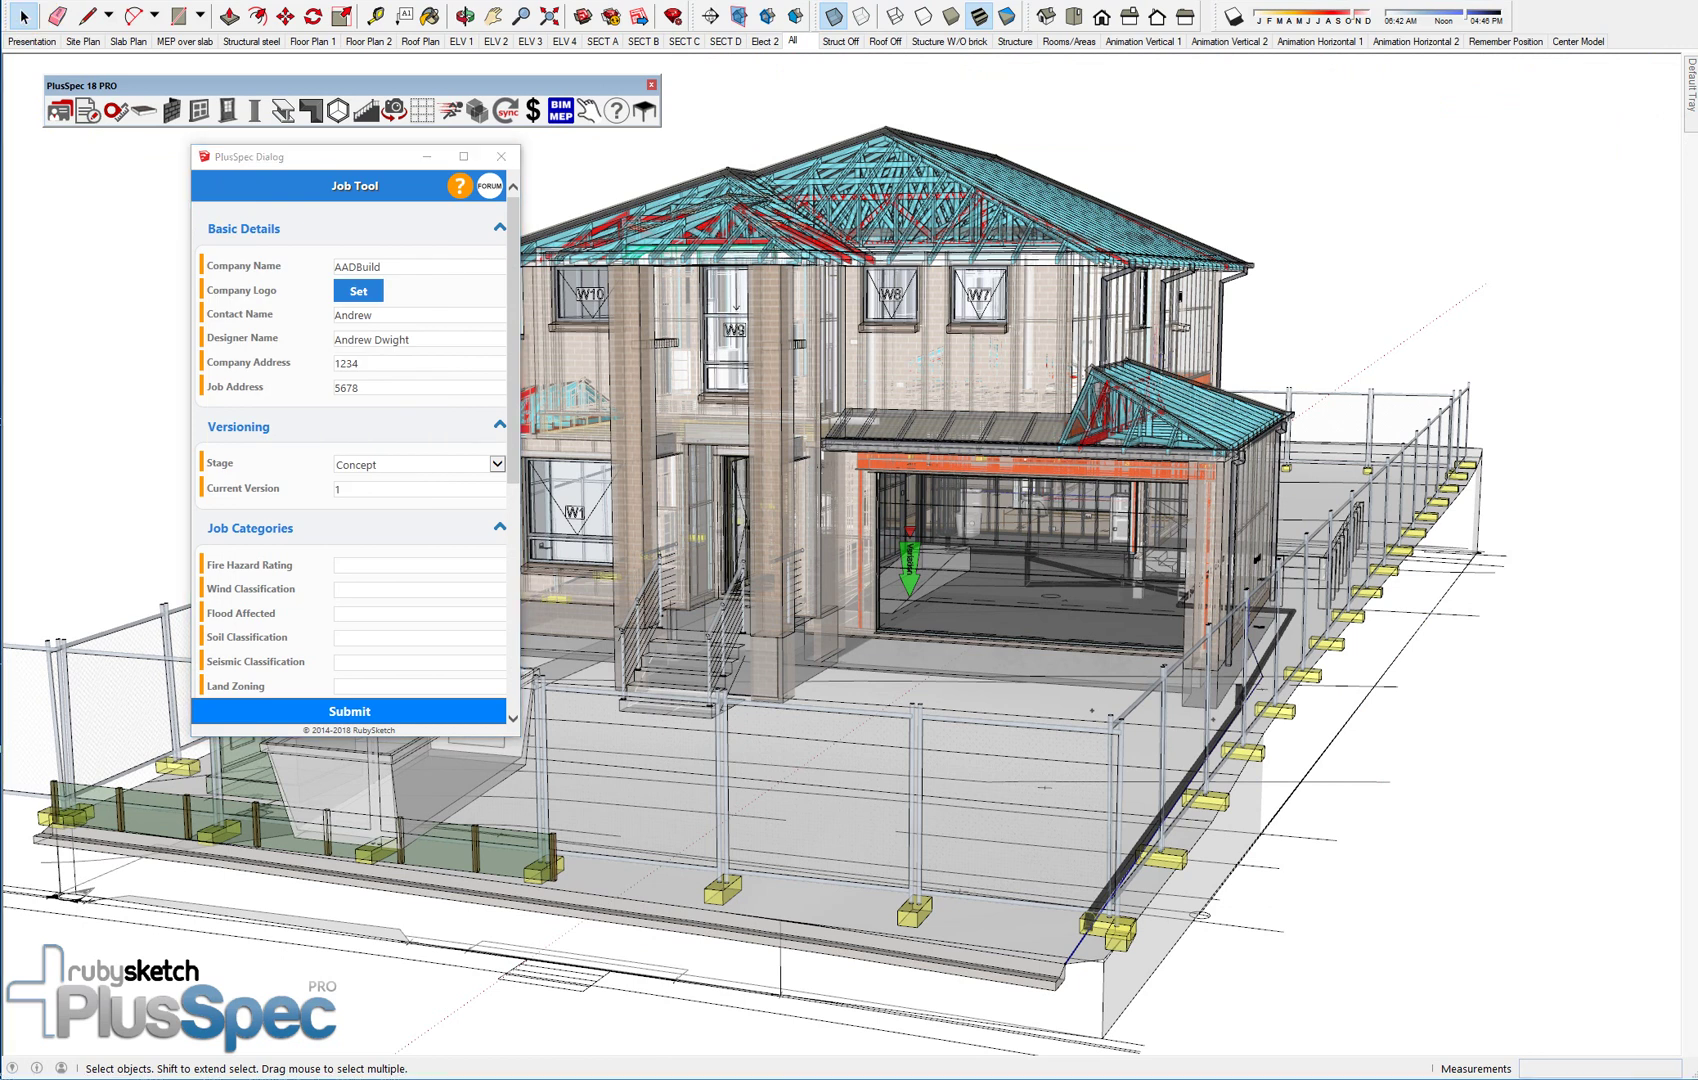
pyautogui.press('F11')
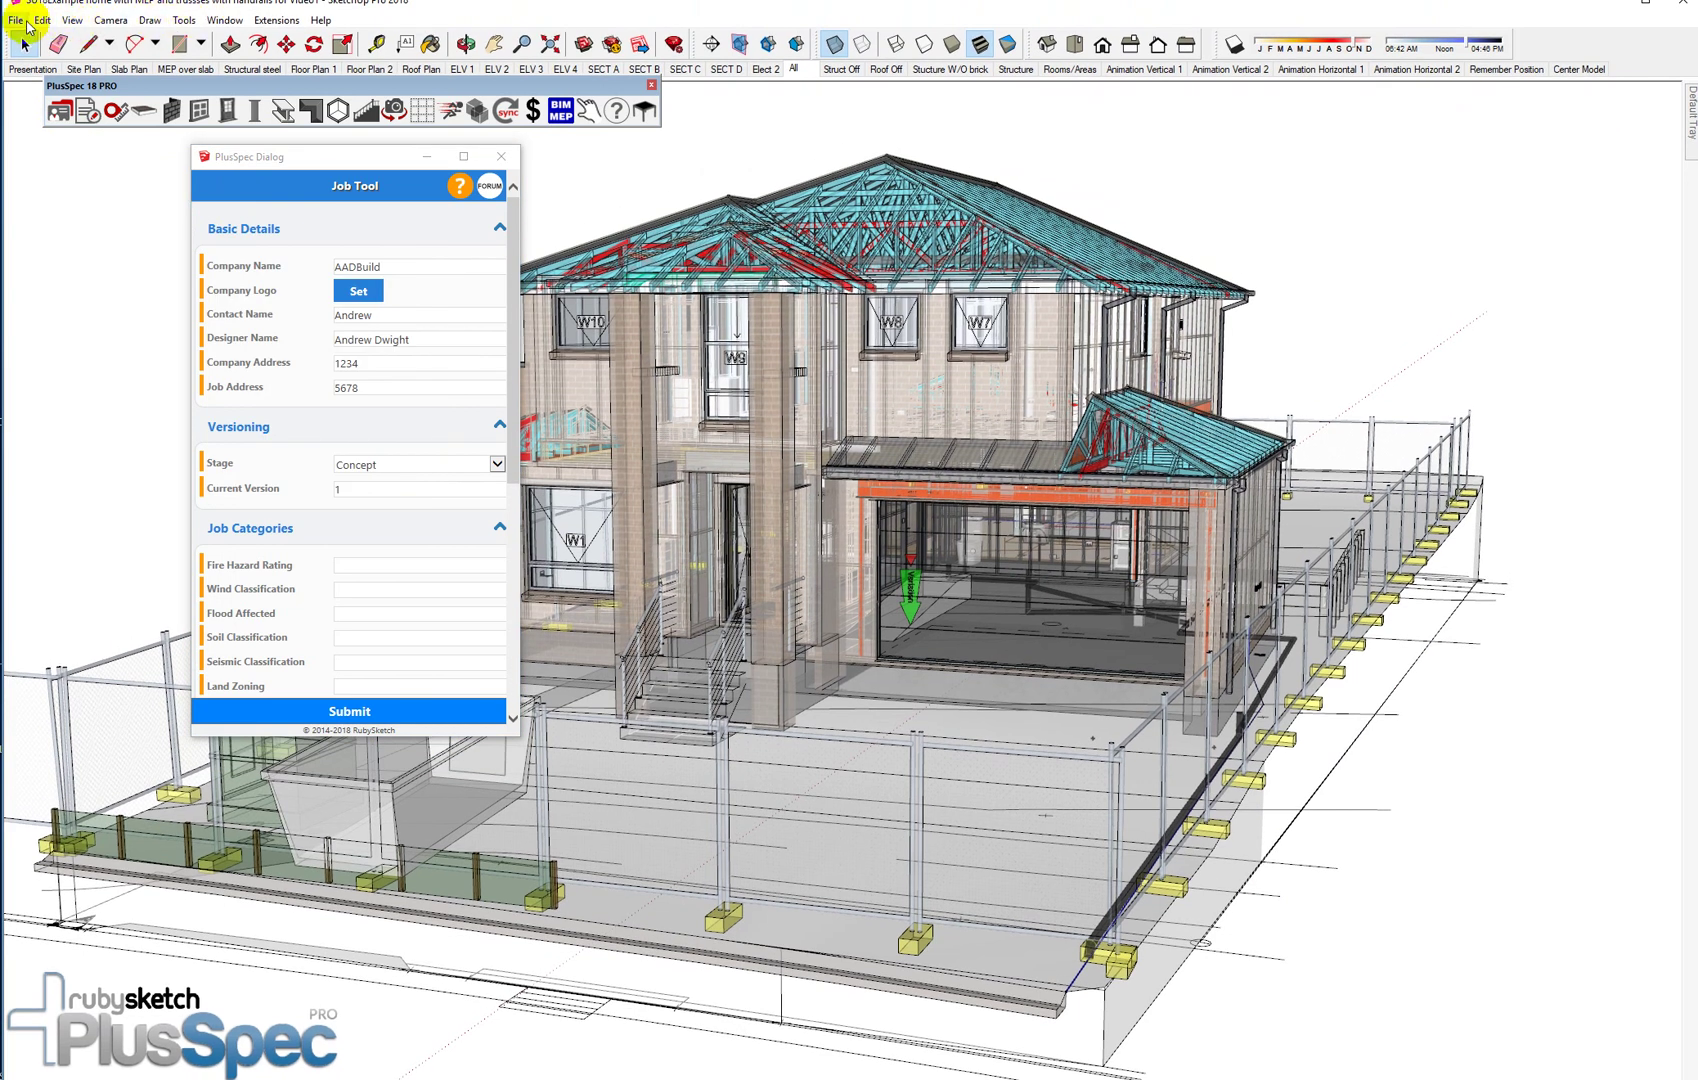
pyautogui.click(16, 20)
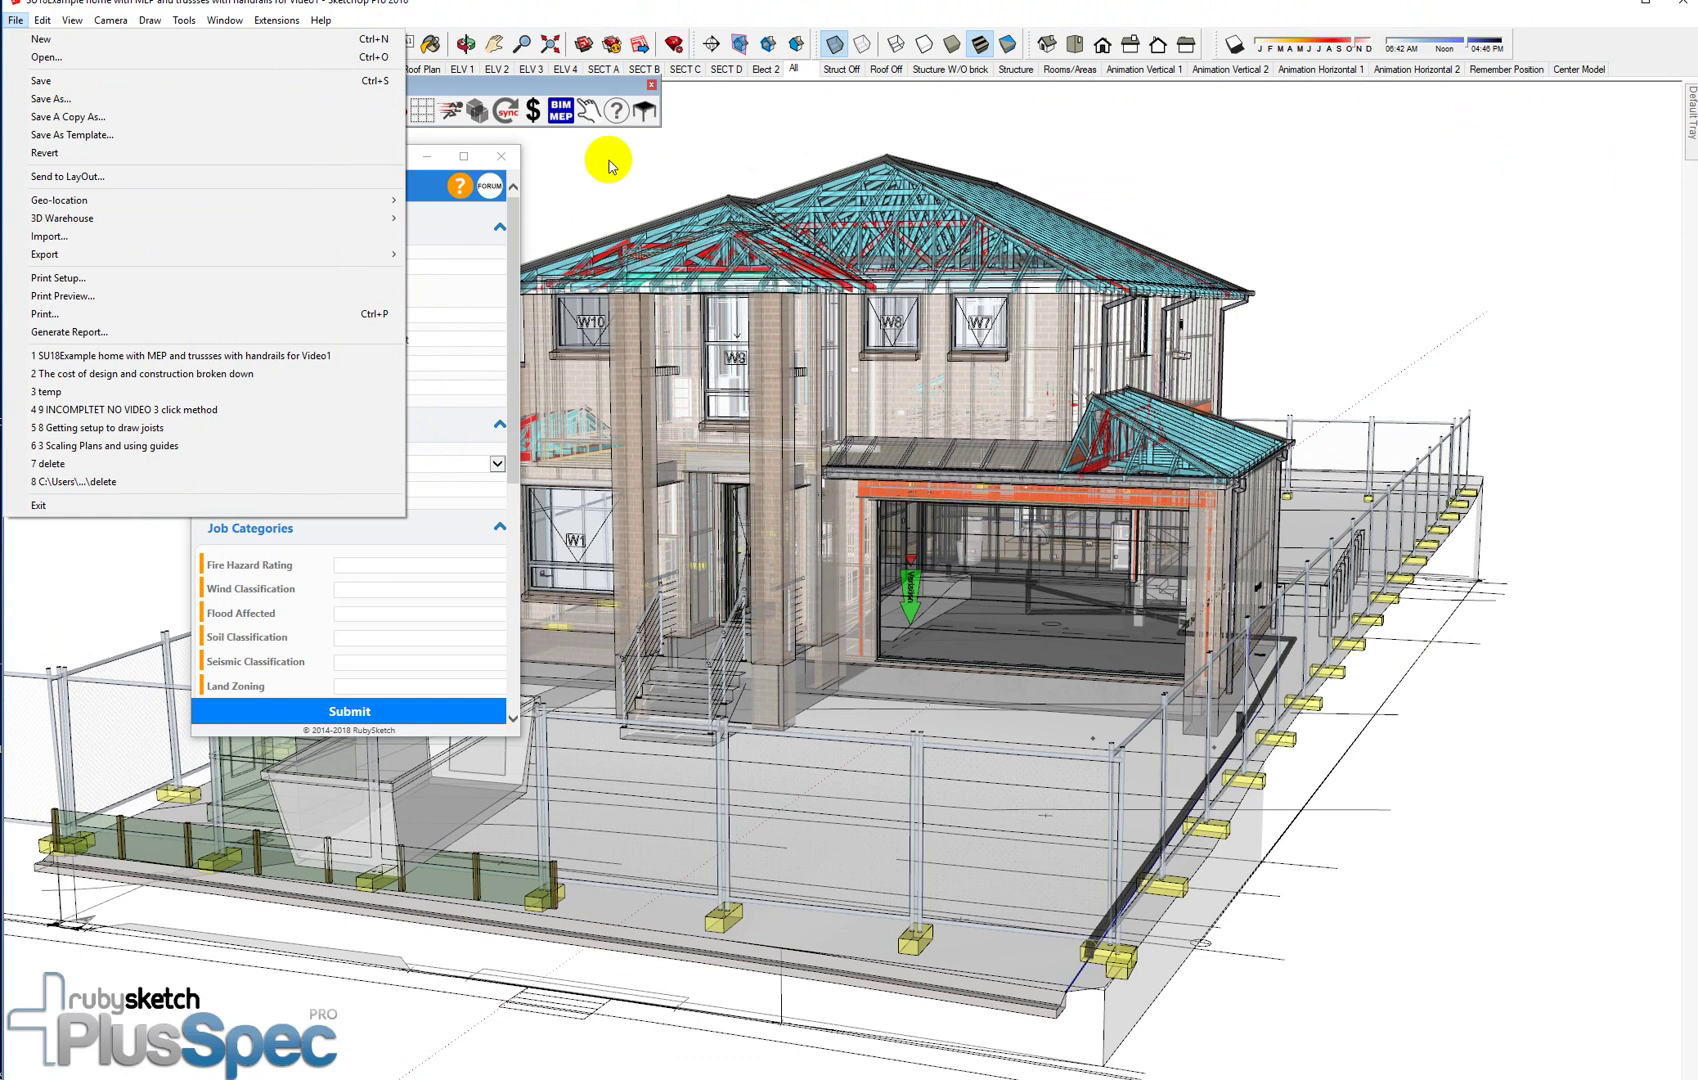
pyautogui.click(501, 156)
# Orbit to the house's right side and try selecting everything except the lower house parts
pyautogui.moveTo(936, 424); pyautogui.dragTo(836, 446, button='middle')
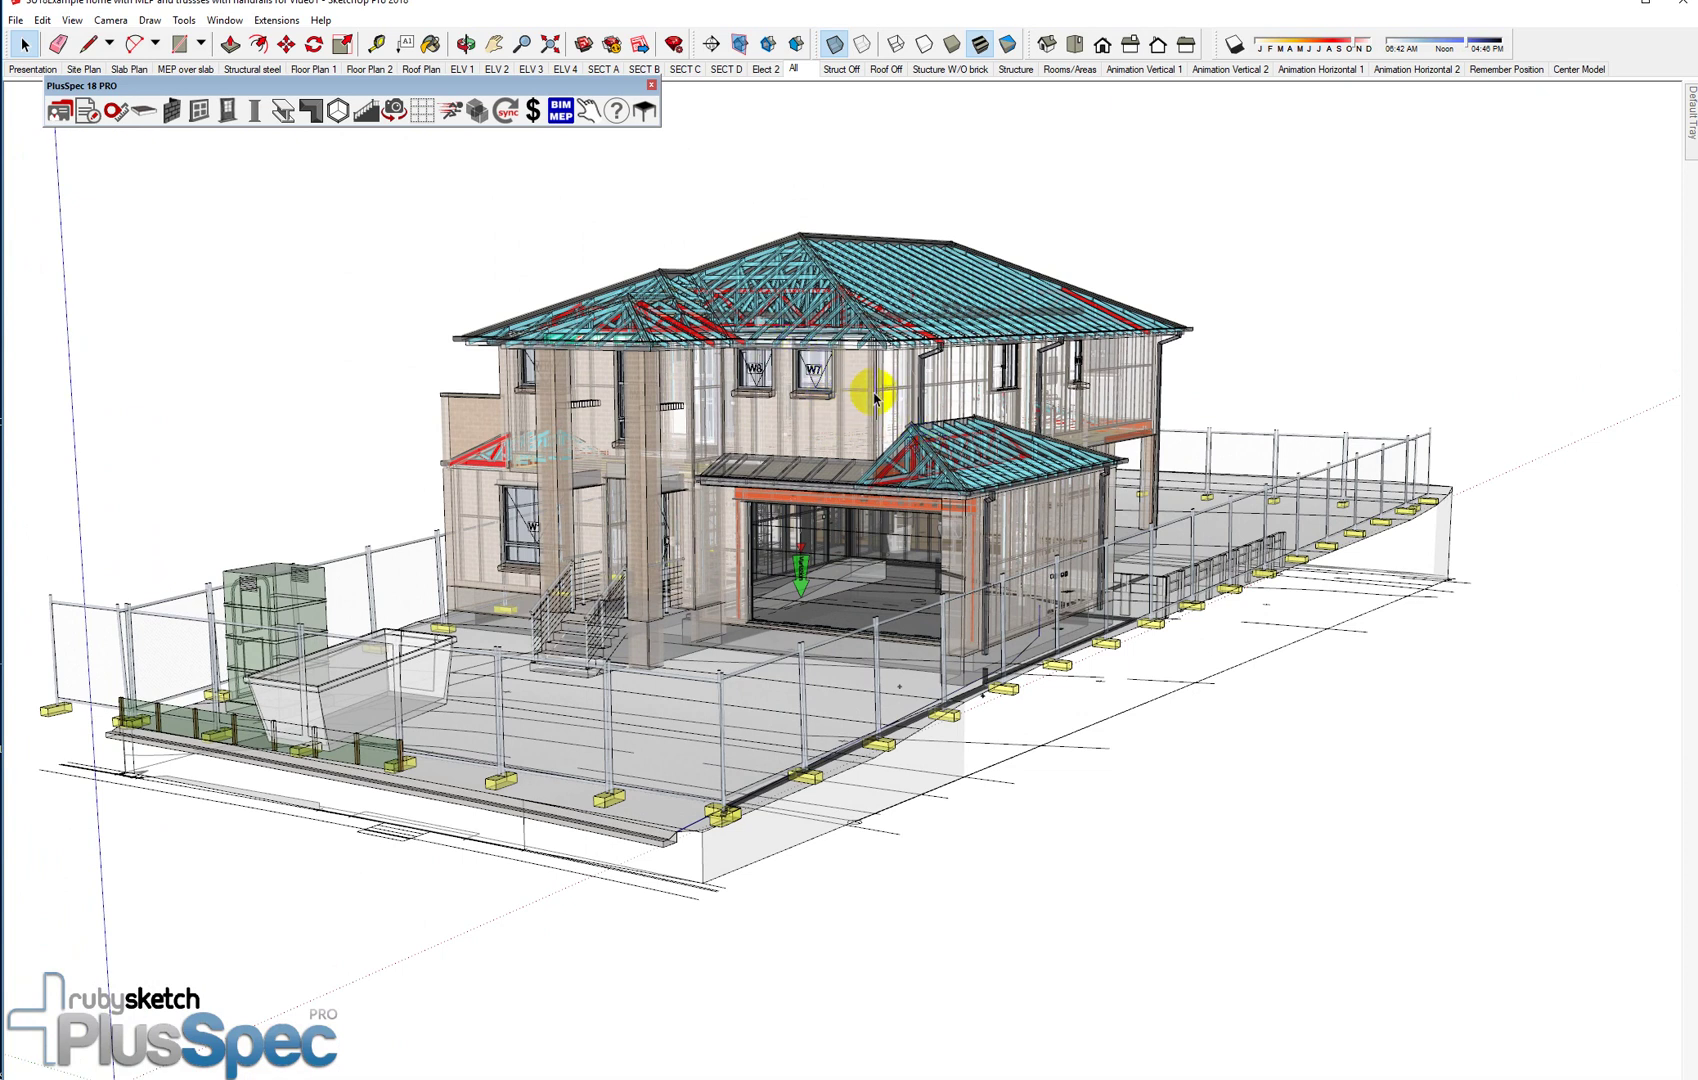
pyautogui.scroll(-1, 874, 405)
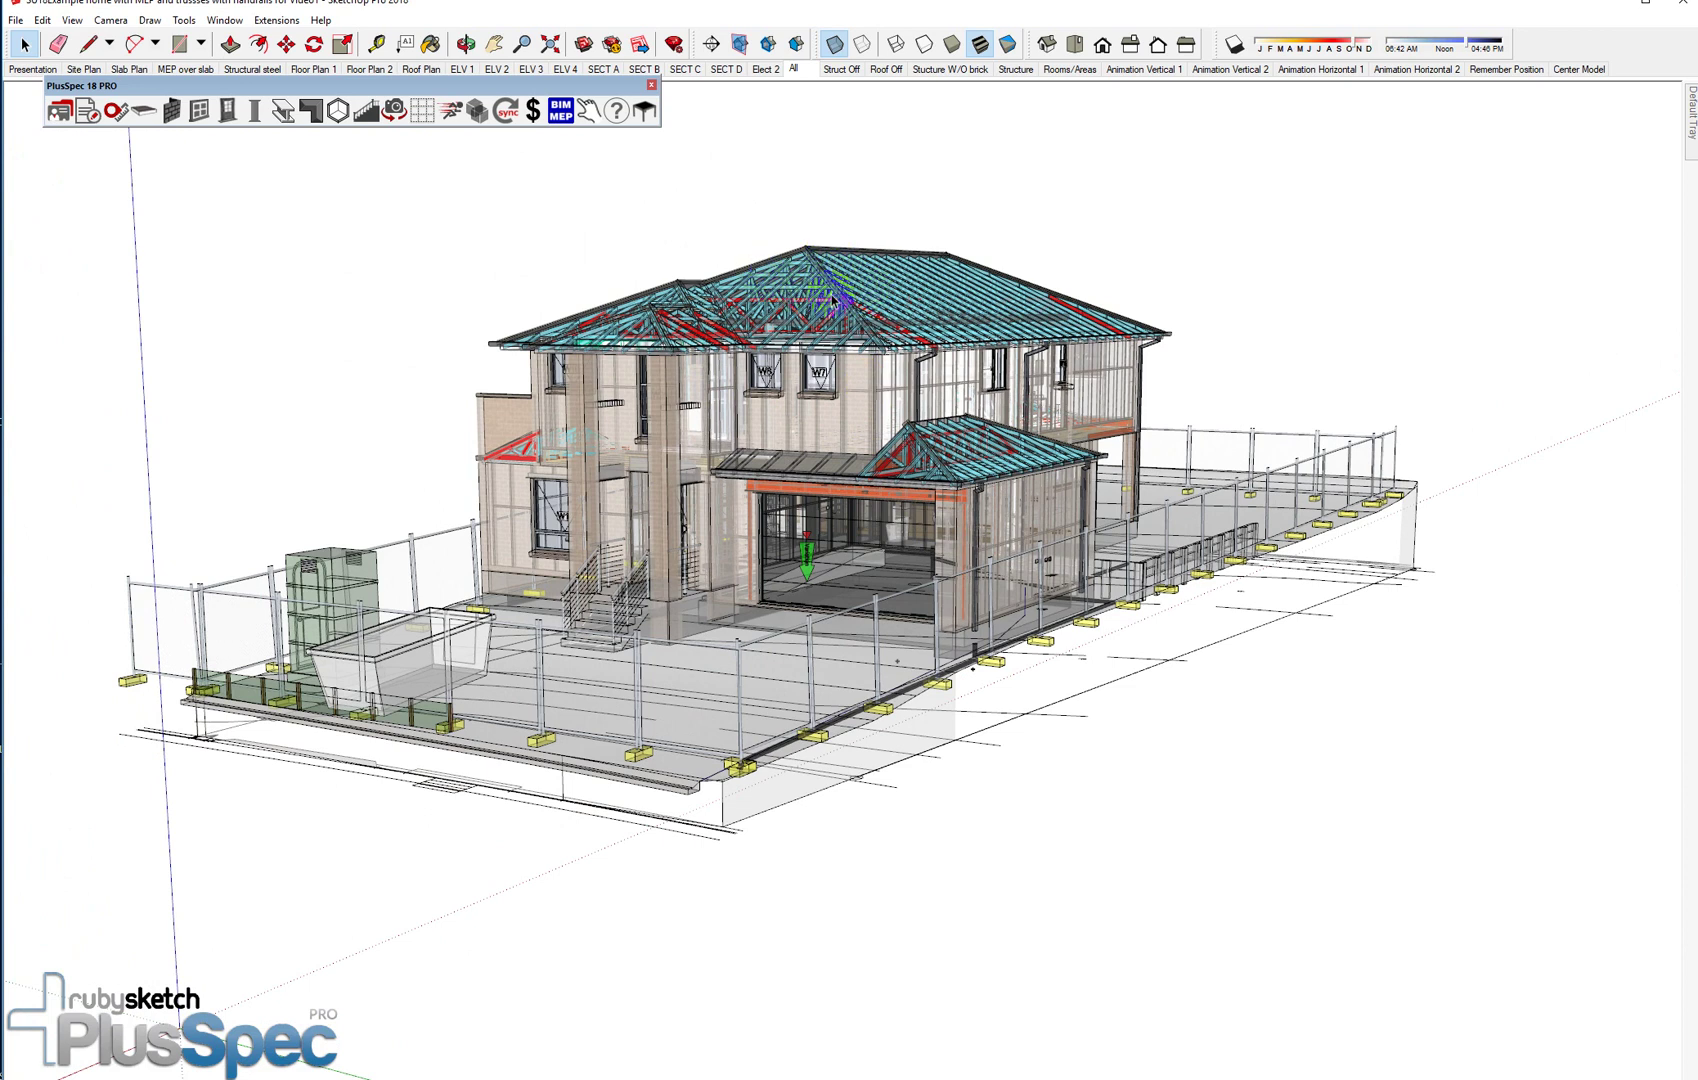
pyautogui.hotkey('ctrl', 'a')
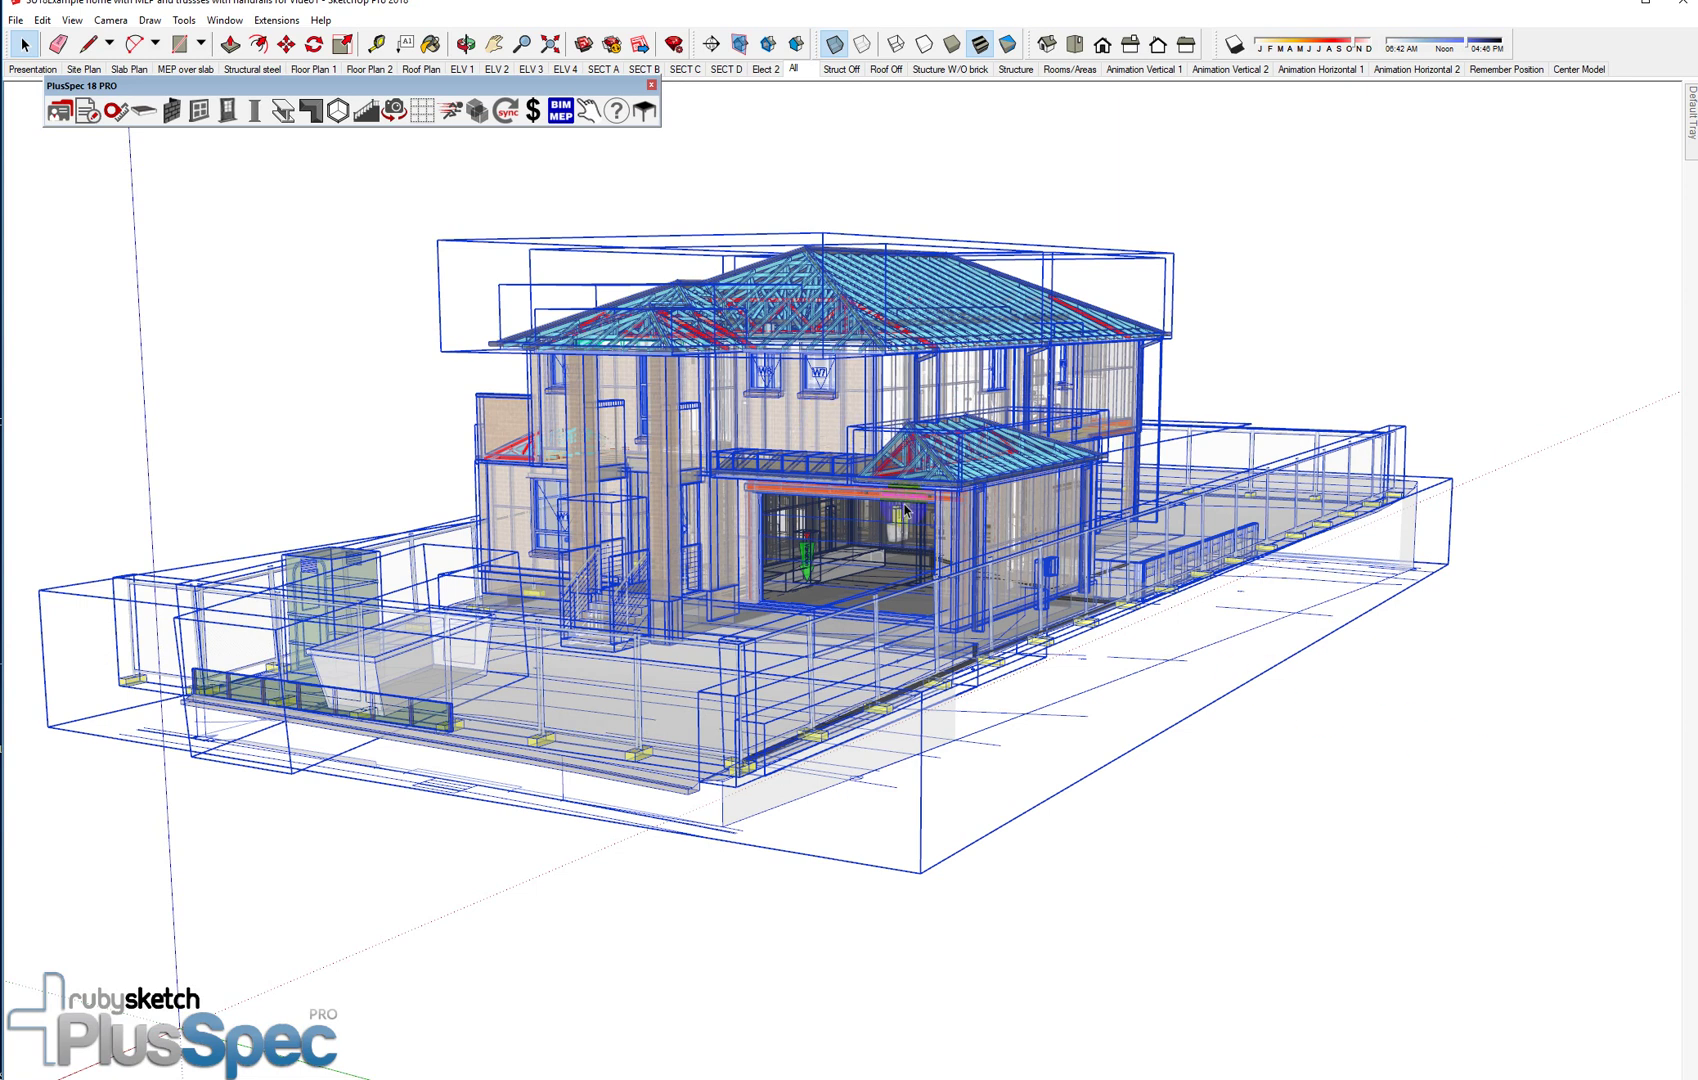
pyautogui.click(1381, 662)
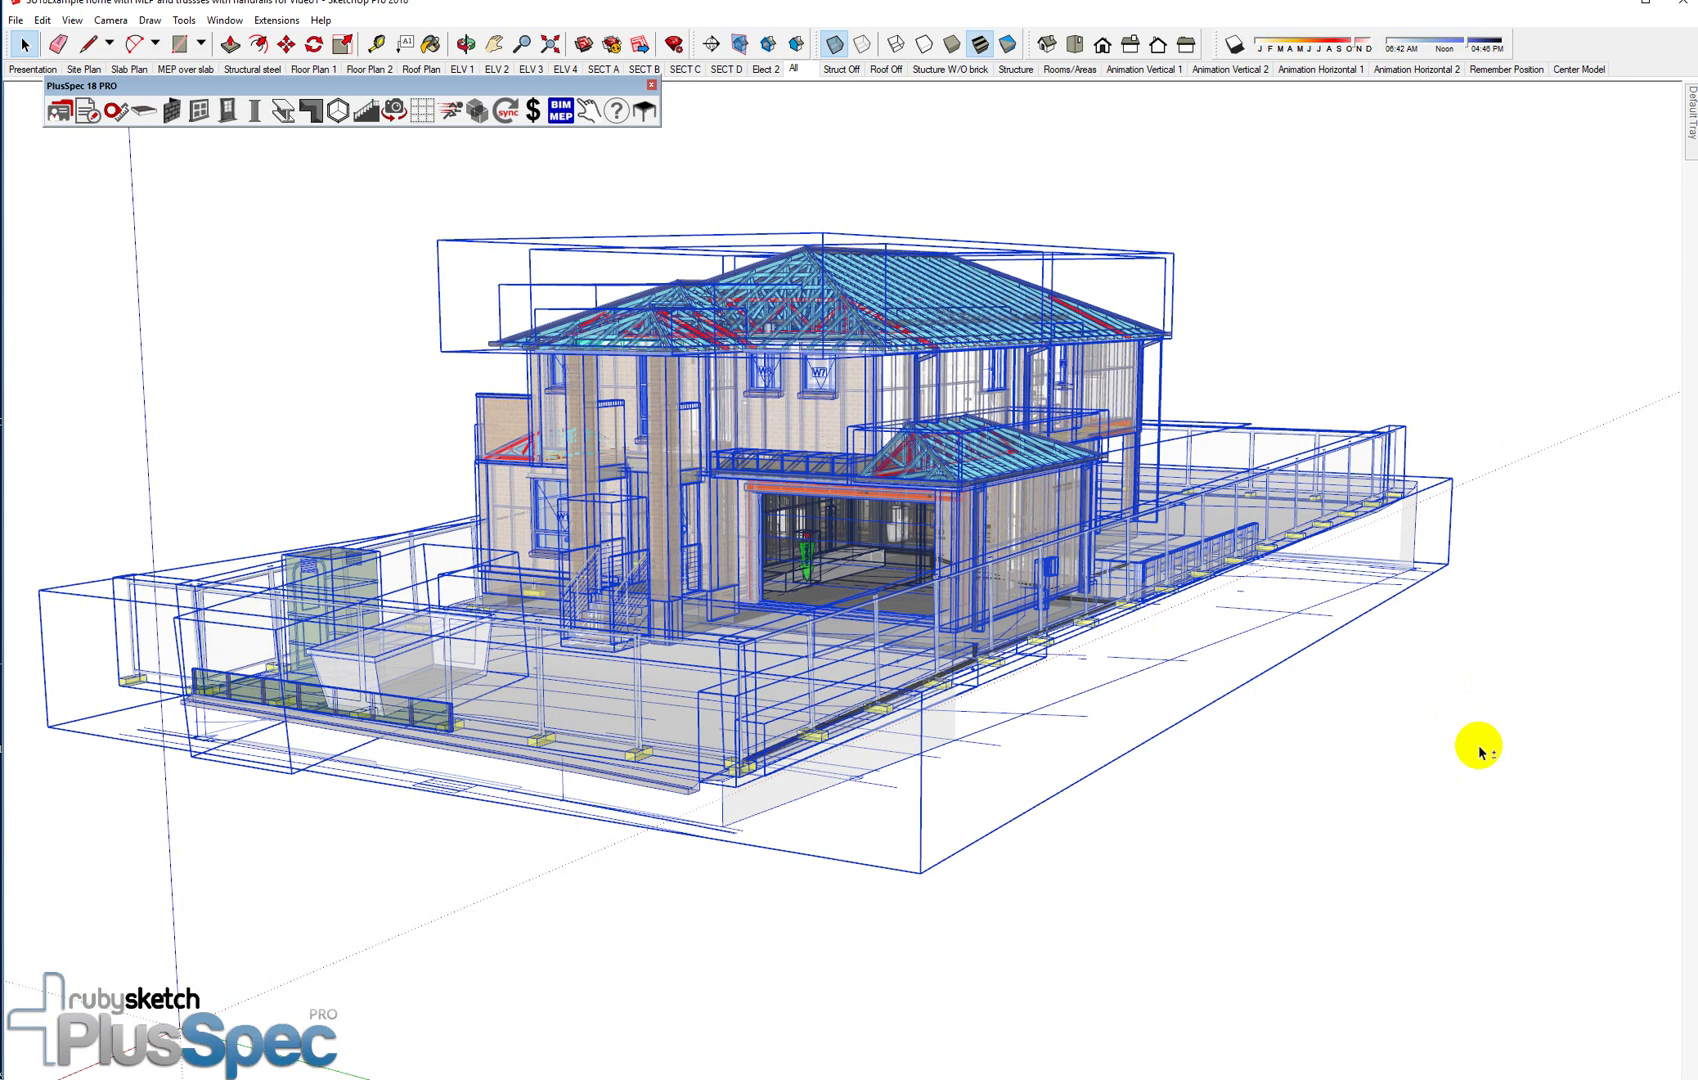
pyautogui.moveTo(1509, 818); pyautogui.dragTo(141, 376)
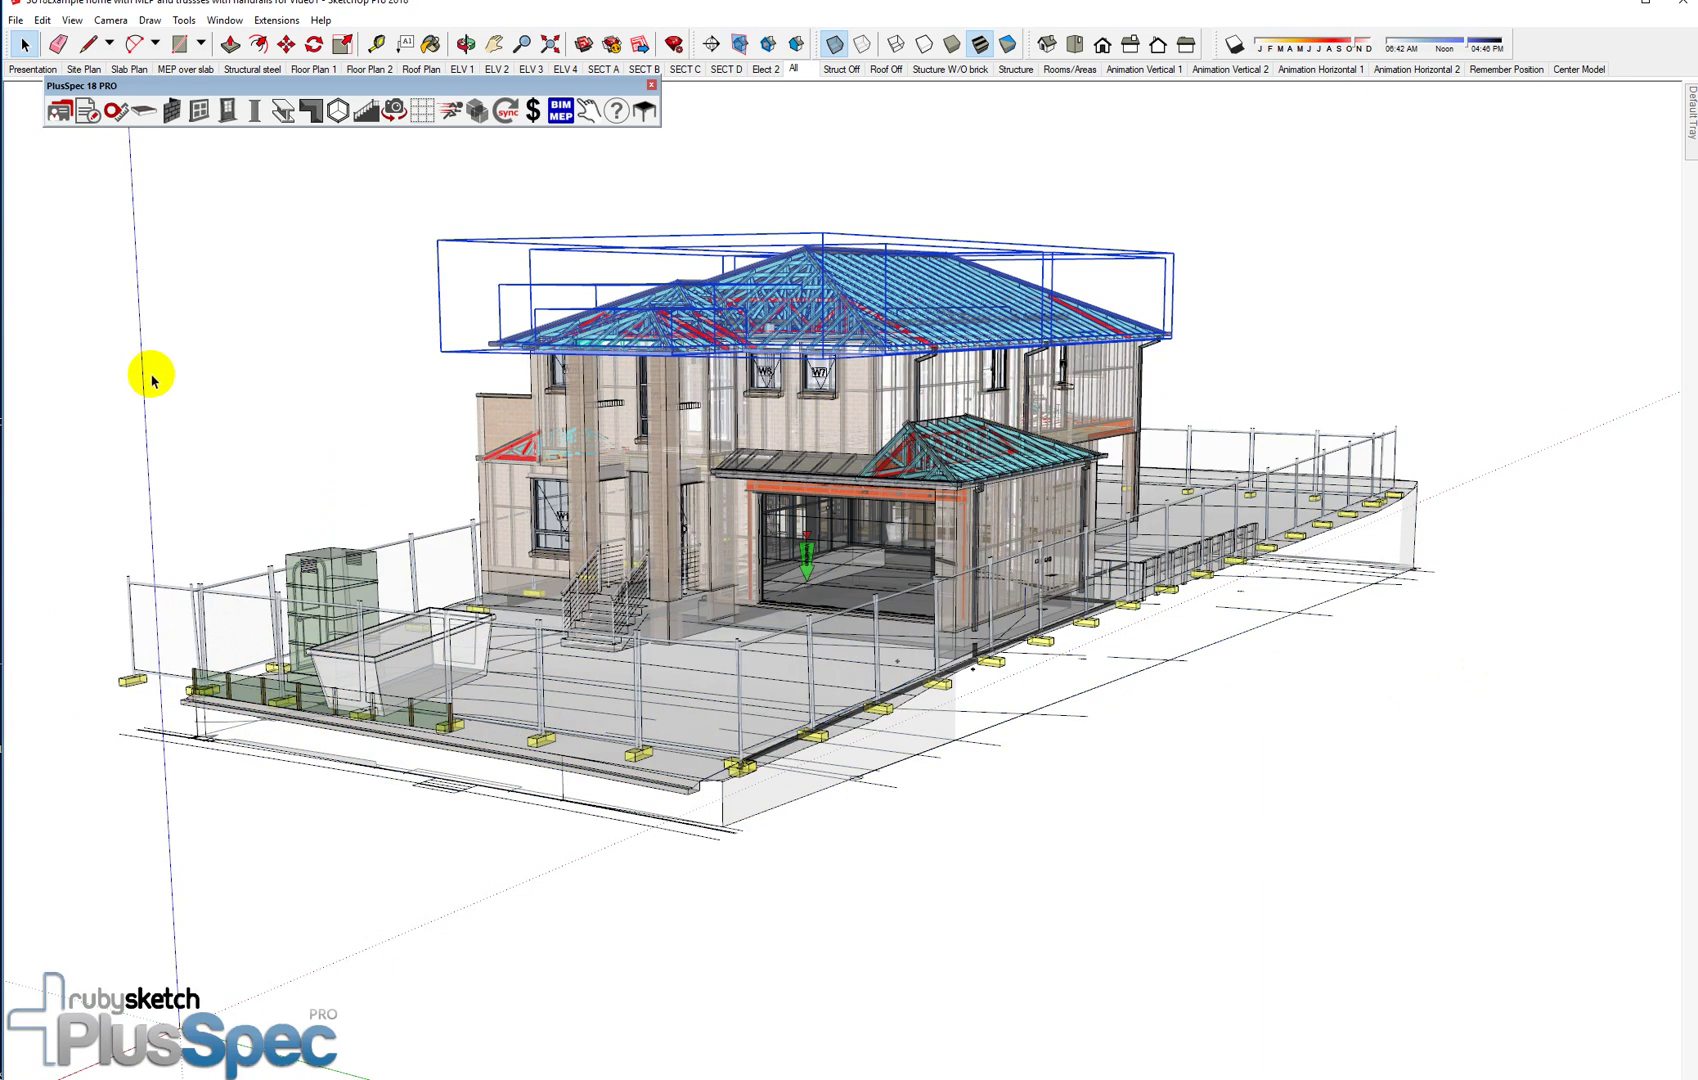
pyautogui.click(876, 232)
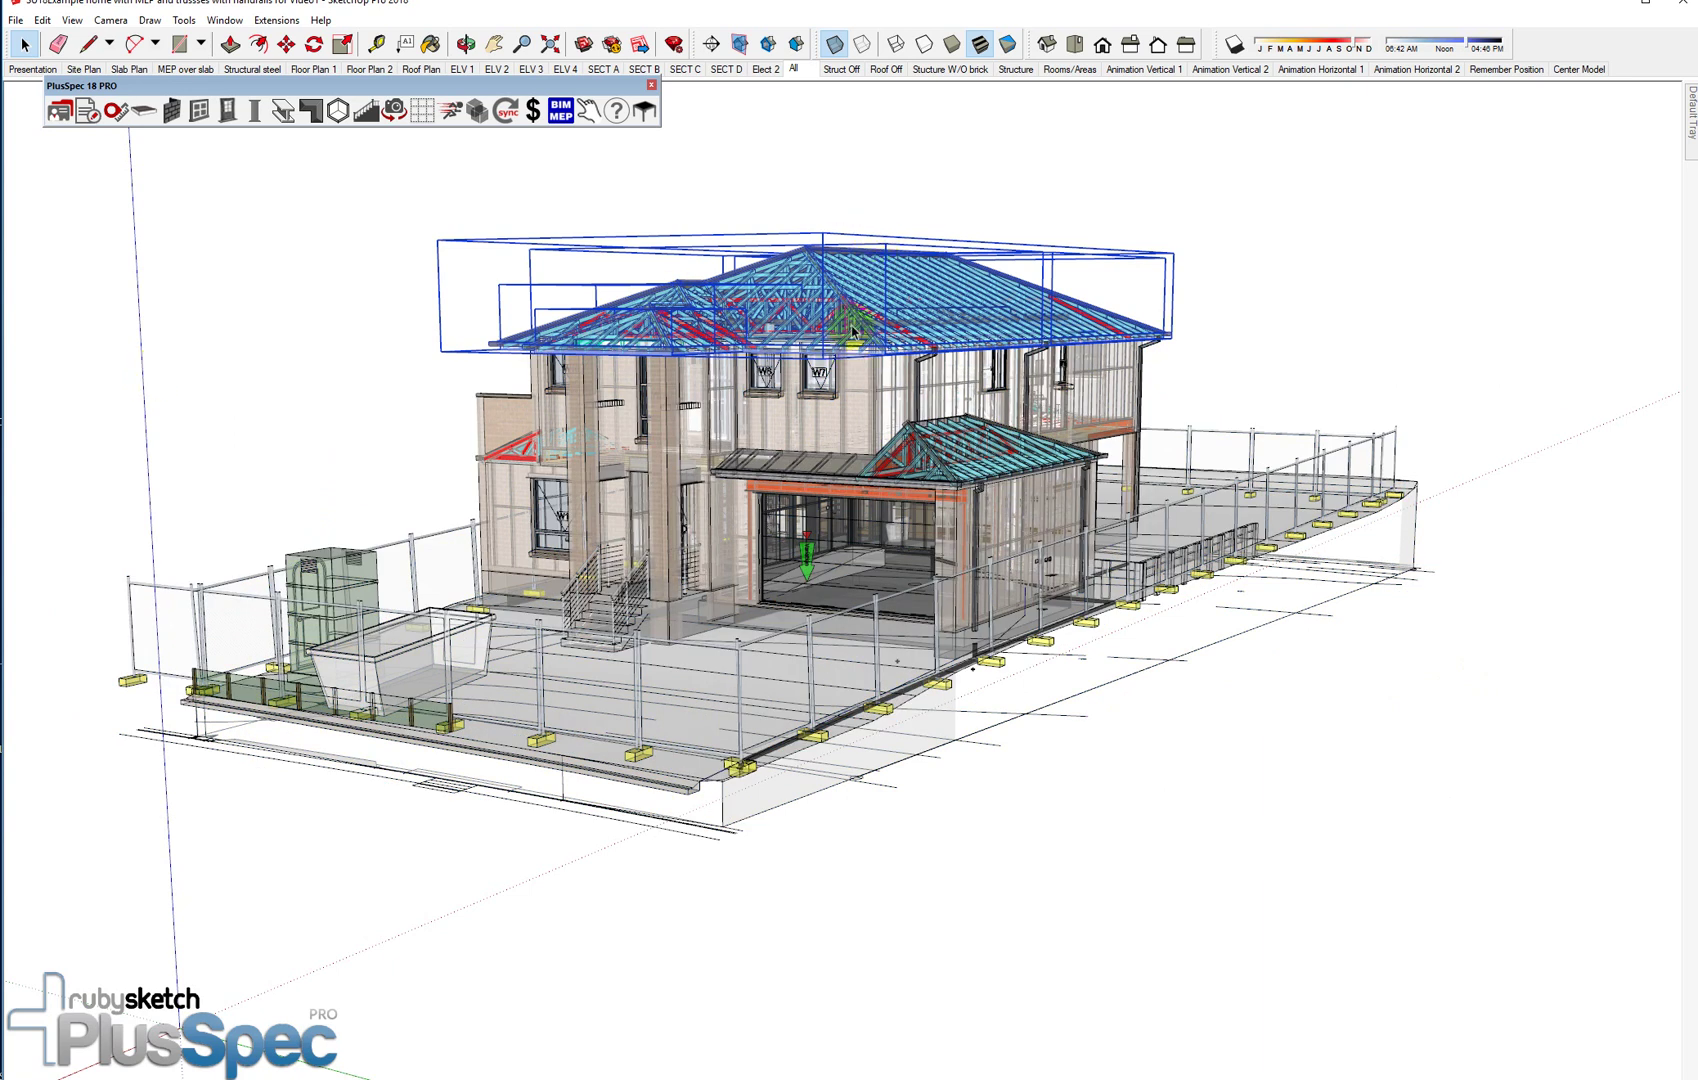
pyautogui.click(881, 414)
# Select all, deselect the roof trusses, and hide everything else, leaving only the trusses
pyautogui.hotkey('ctrl', 'a')
pyautogui.click(1342, 350)
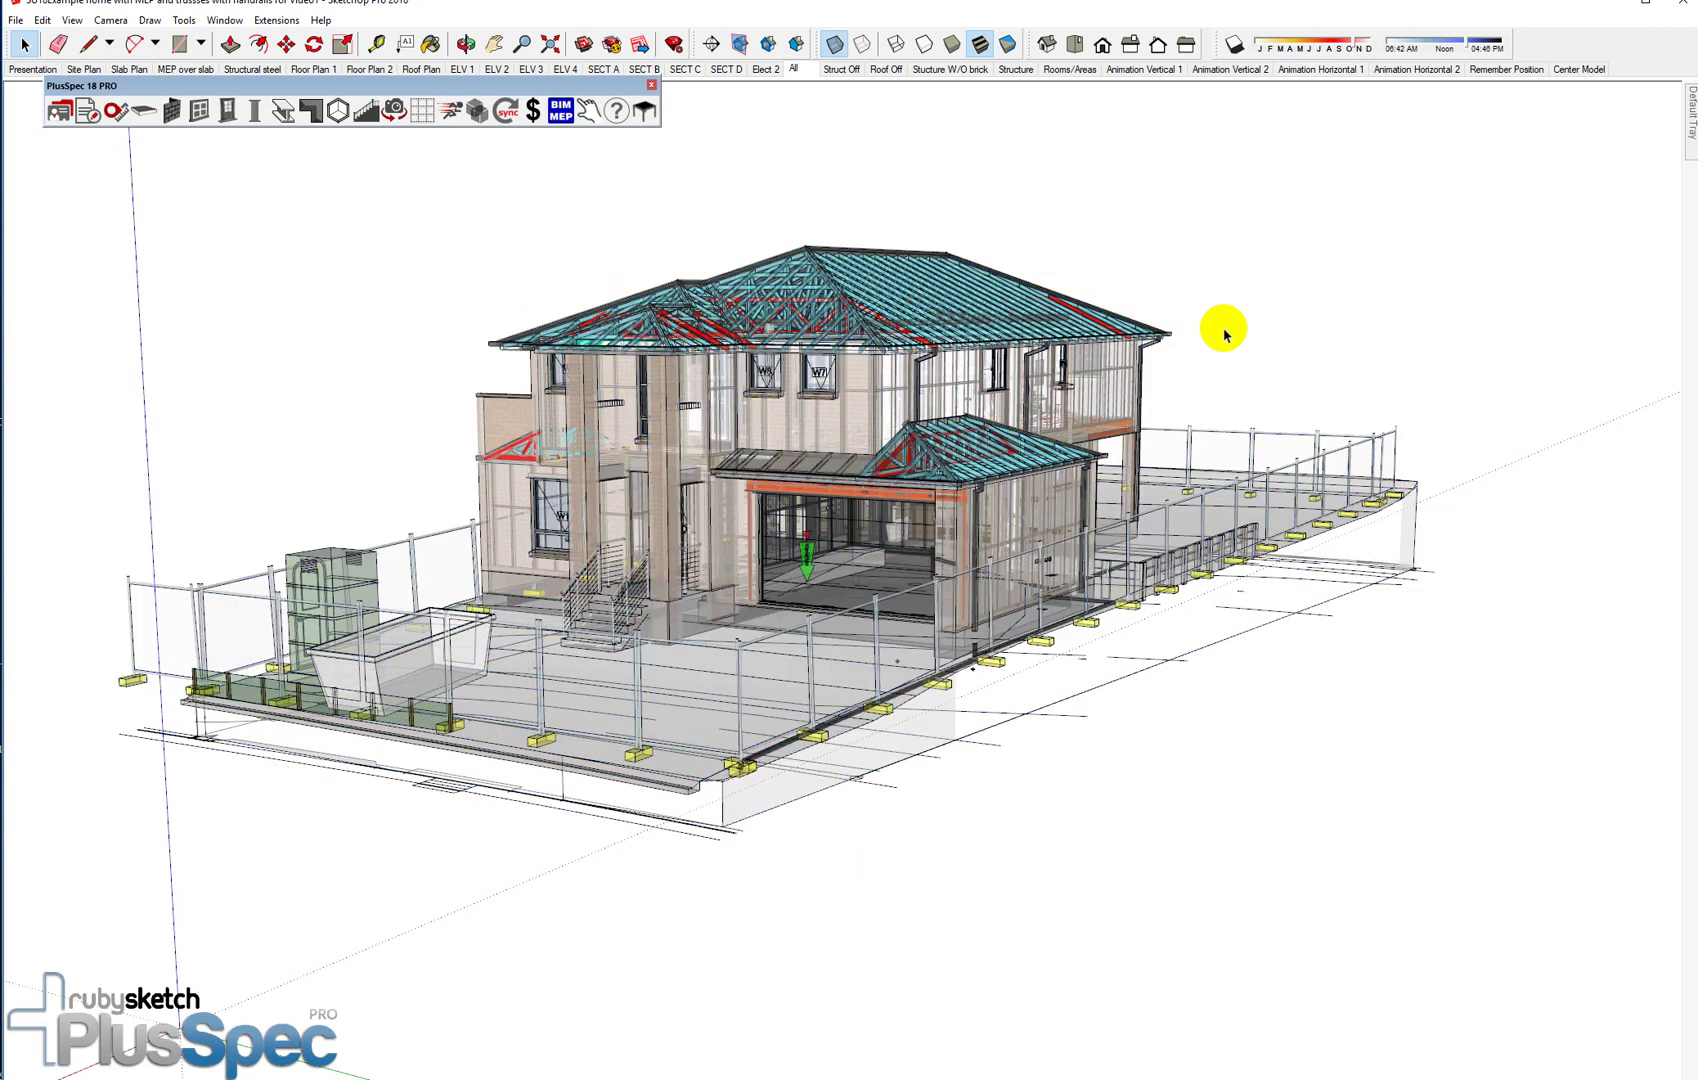
pyautogui.hotkey('ctrl', 'a')
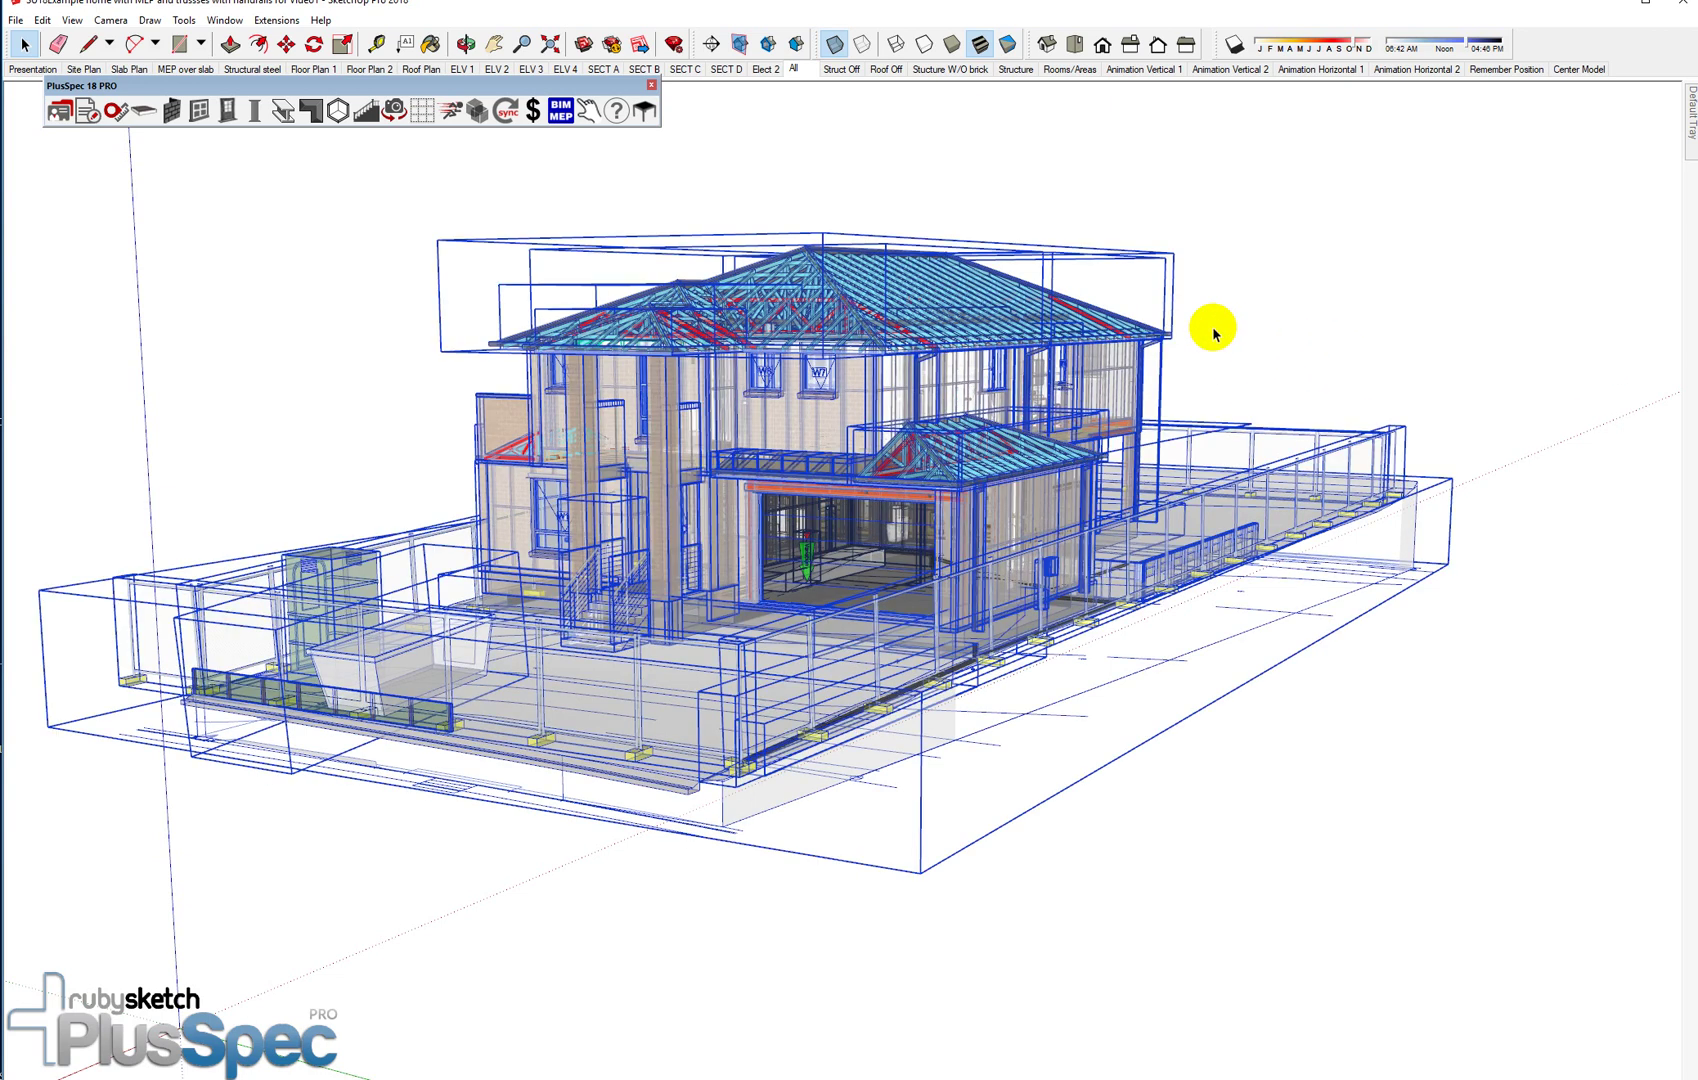
pyautogui.moveTo(1210, 322); pyautogui.dragTo(471, 207)
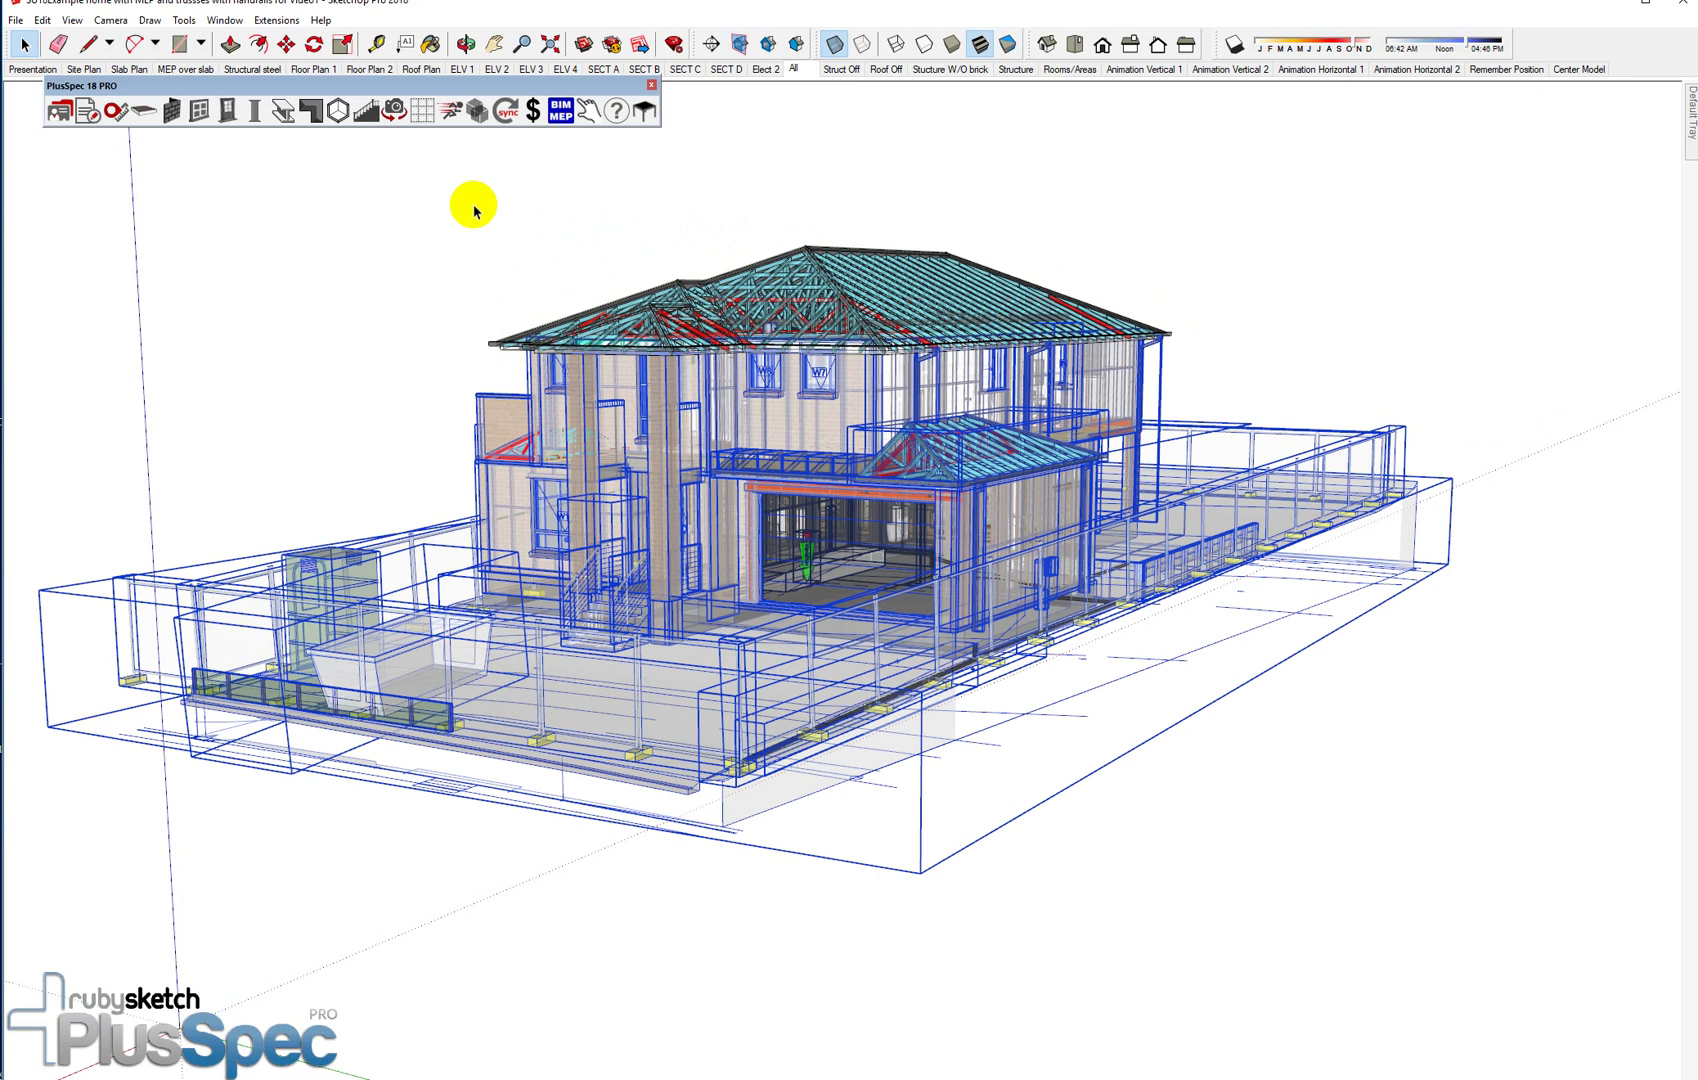
pyautogui.rightClick(782, 433)
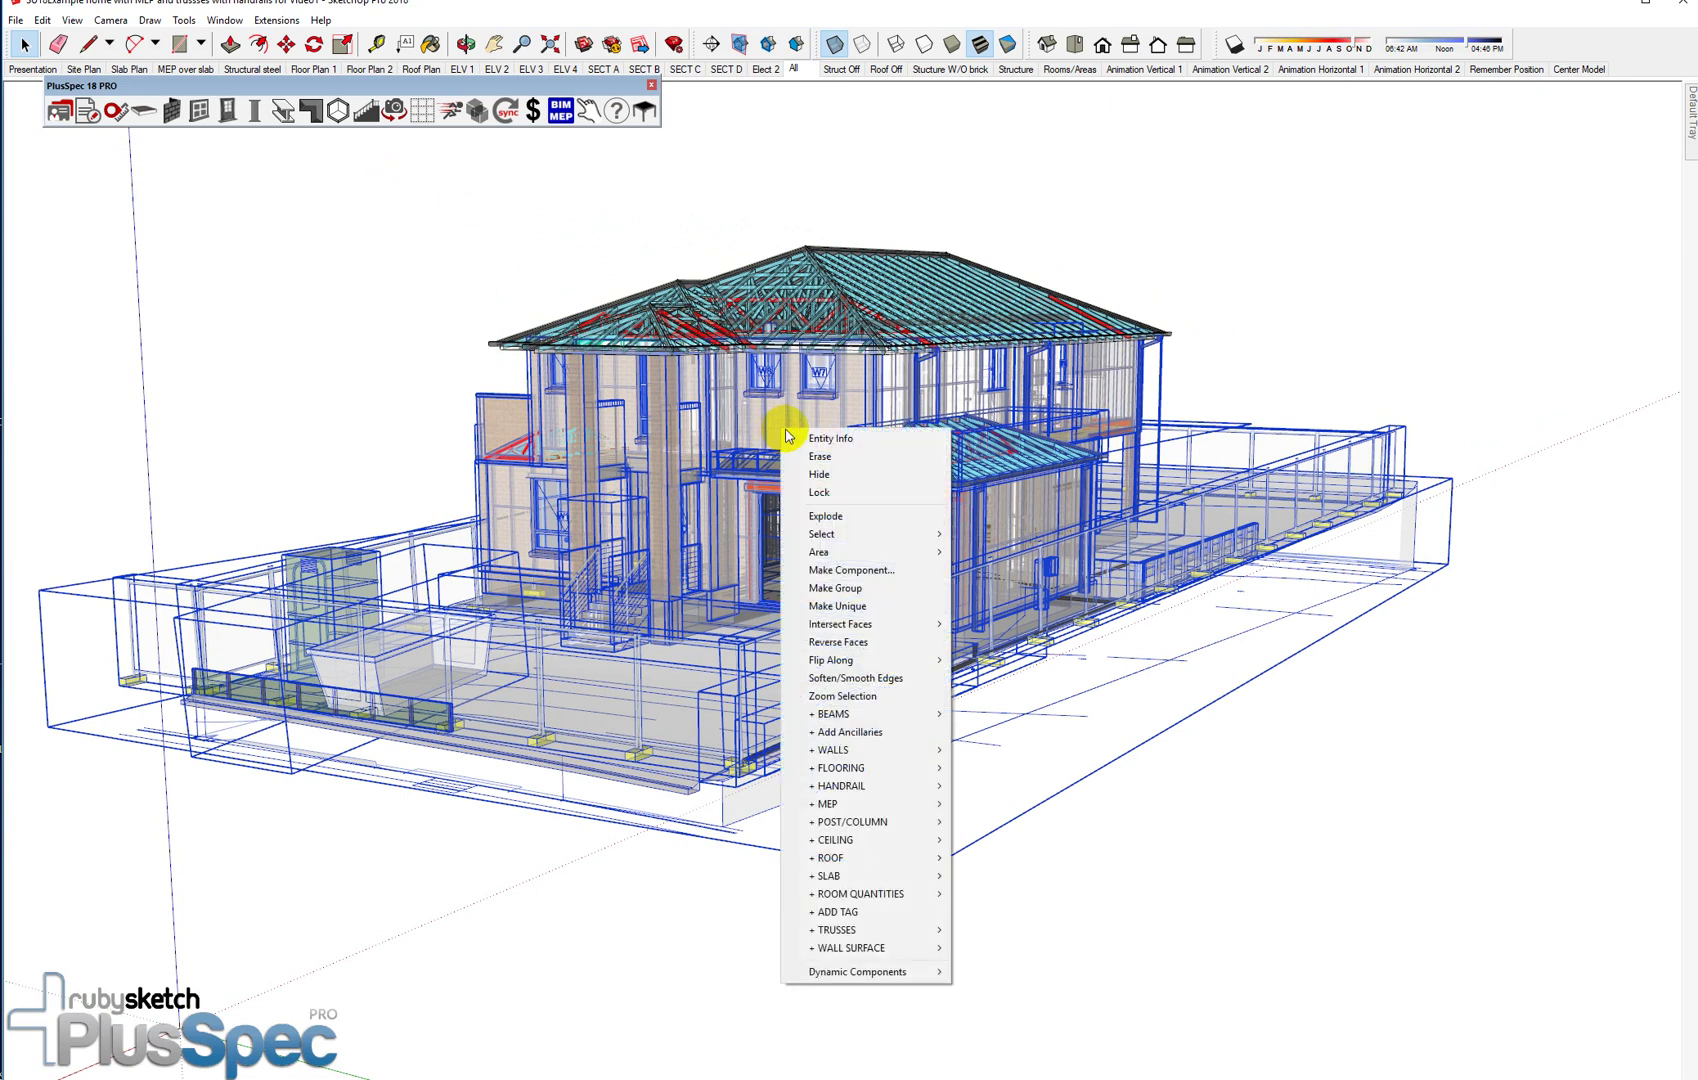
pyautogui.click(841, 474)
pyautogui.moveTo(838, 416); pyautogui.dragTo(860, 318, button='middle')
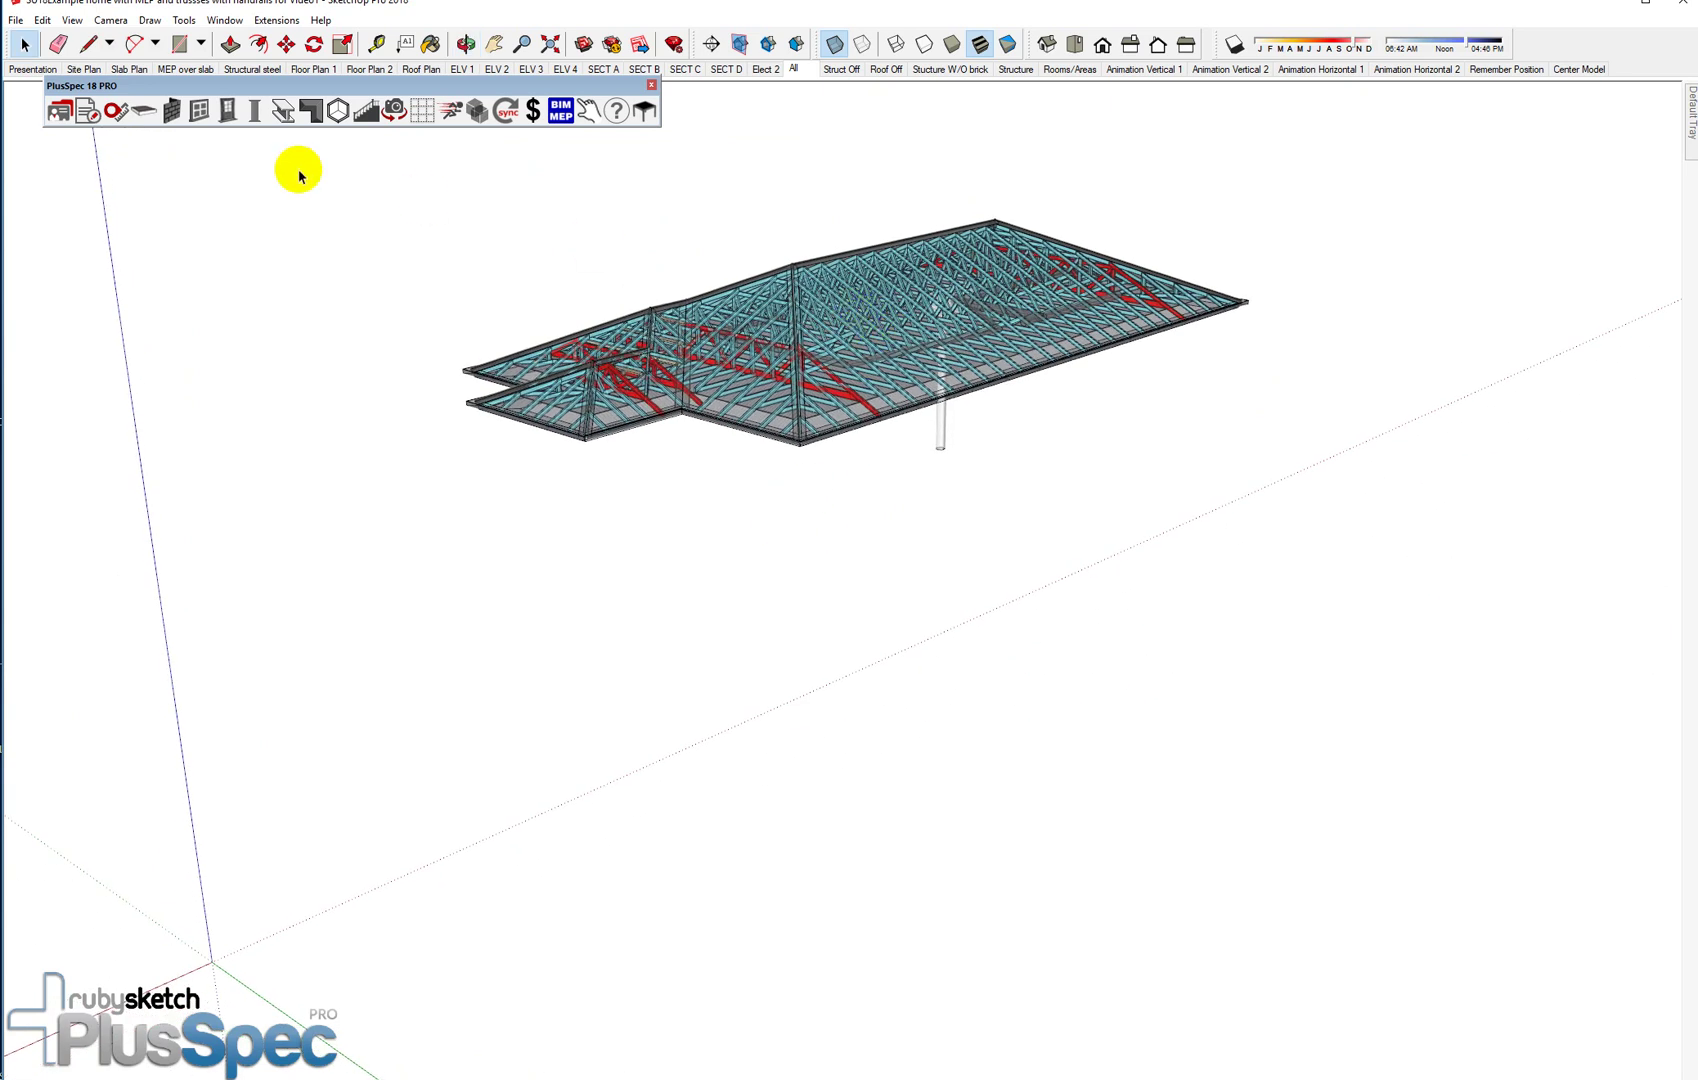
# Generate a roof-only takeoff and review 21_FASCIA lengths in feet and the 17C_ROOF_TRUSSES list
pyautogui.click(88, 115)
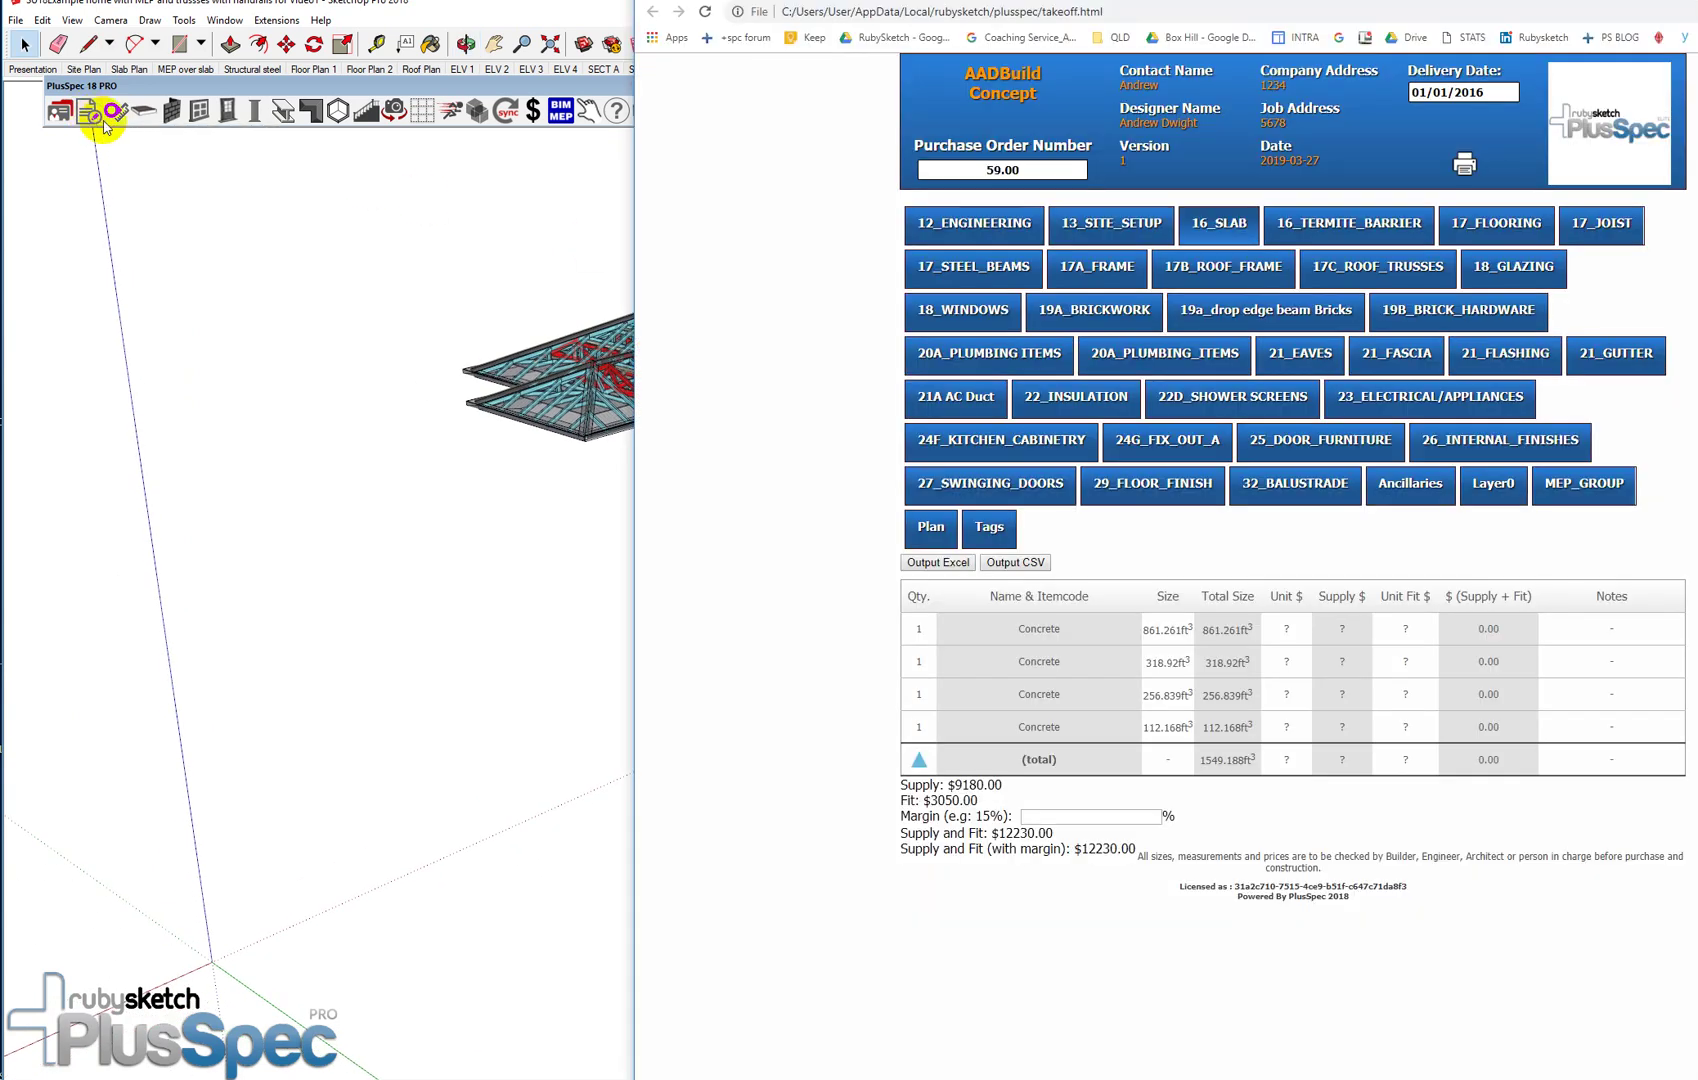
pyautogui.click(955, 240)
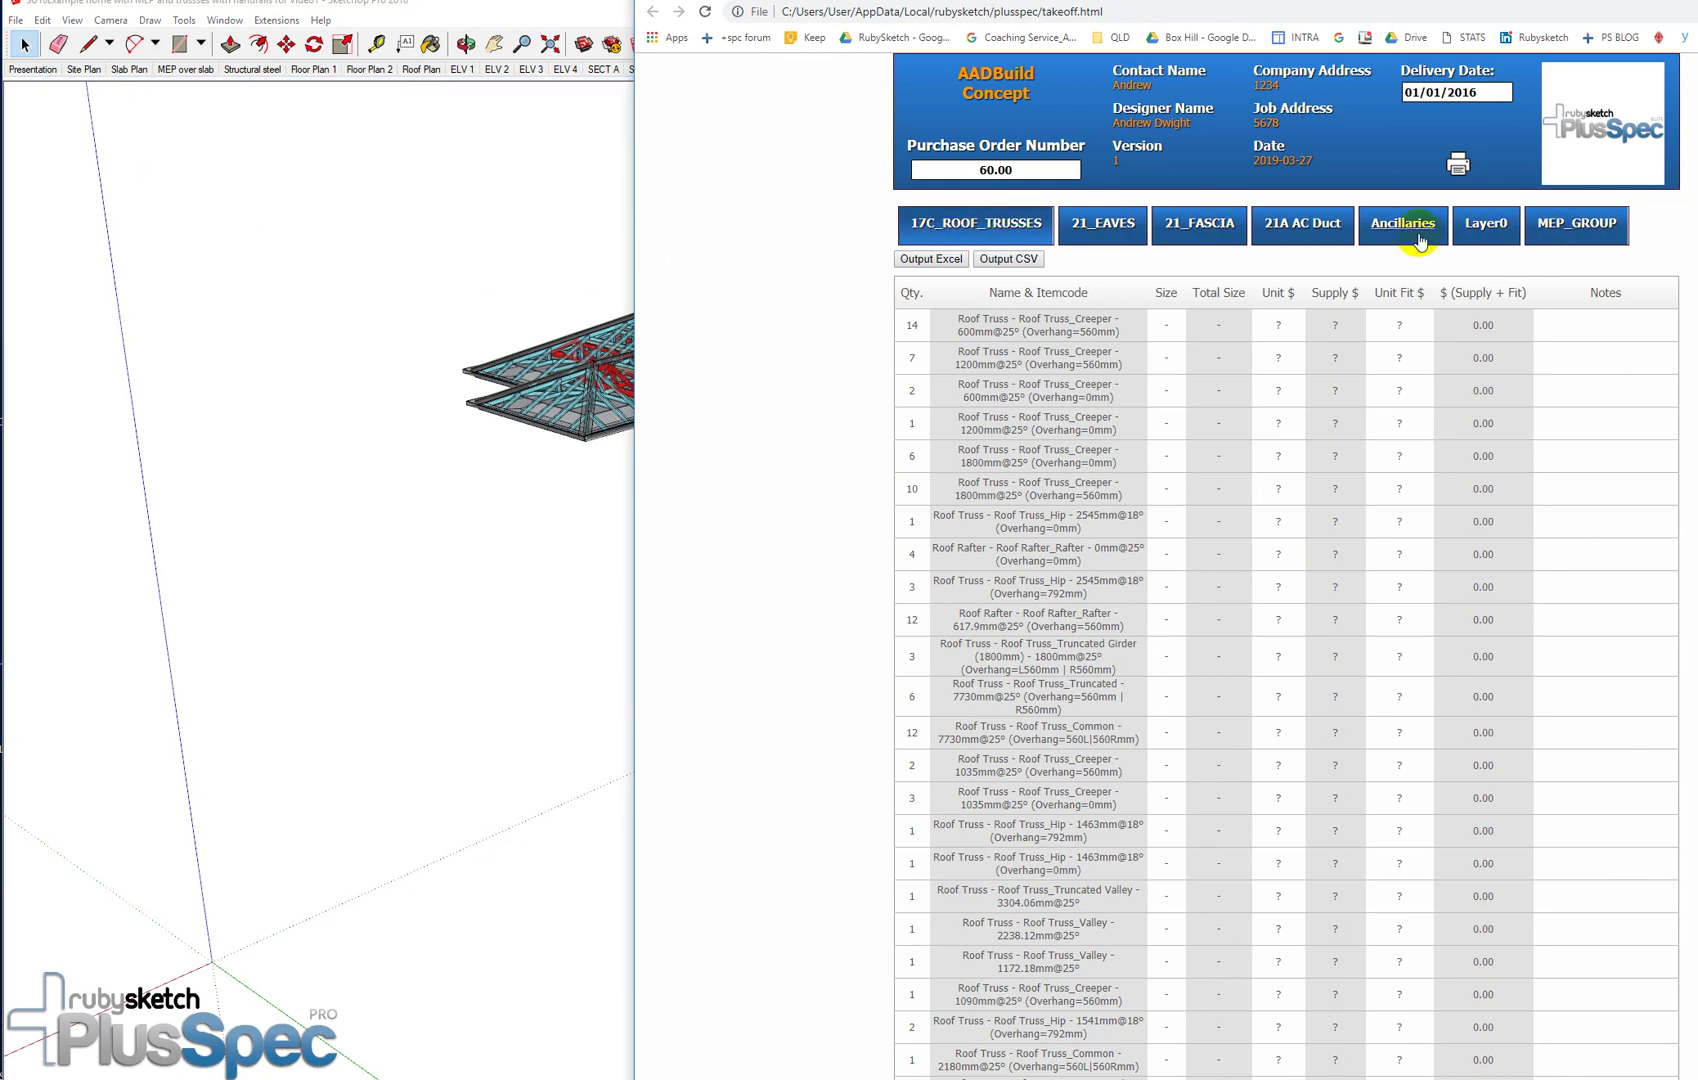
pyautogui.click(1210, 232)
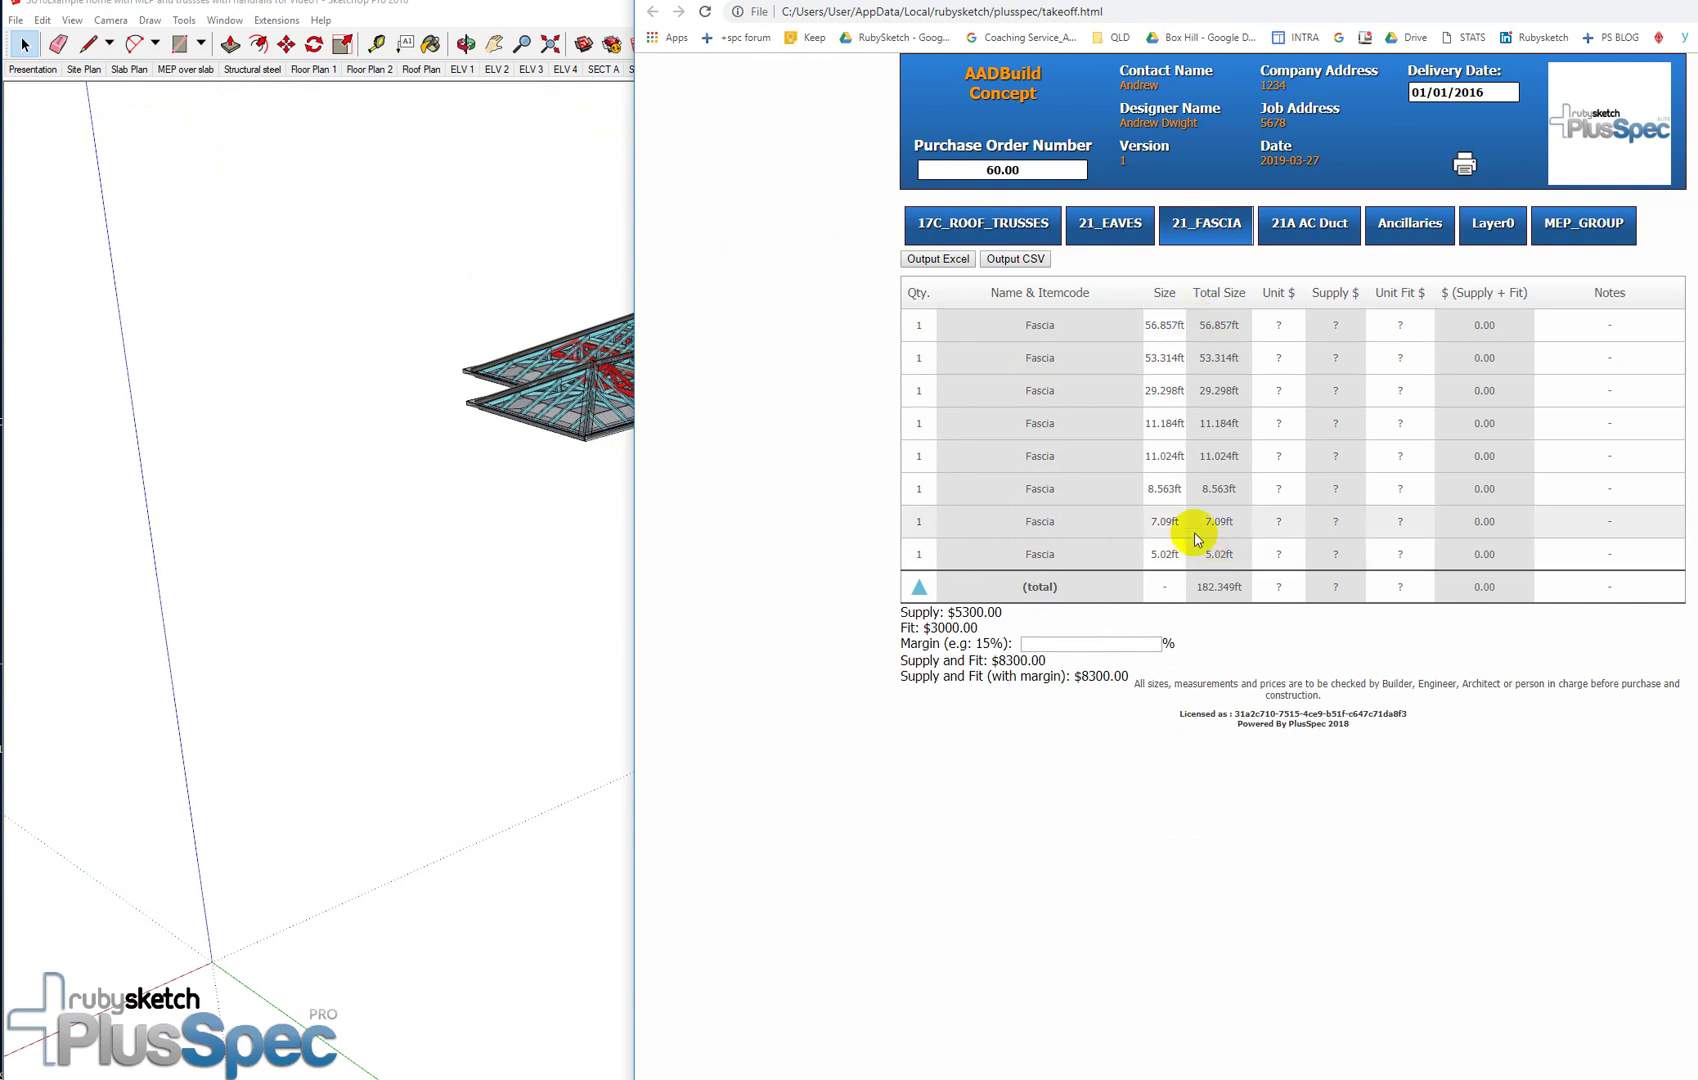
pyautogui.click(1027, 233)
pyautogui.scroll(-3, 1072, 381)
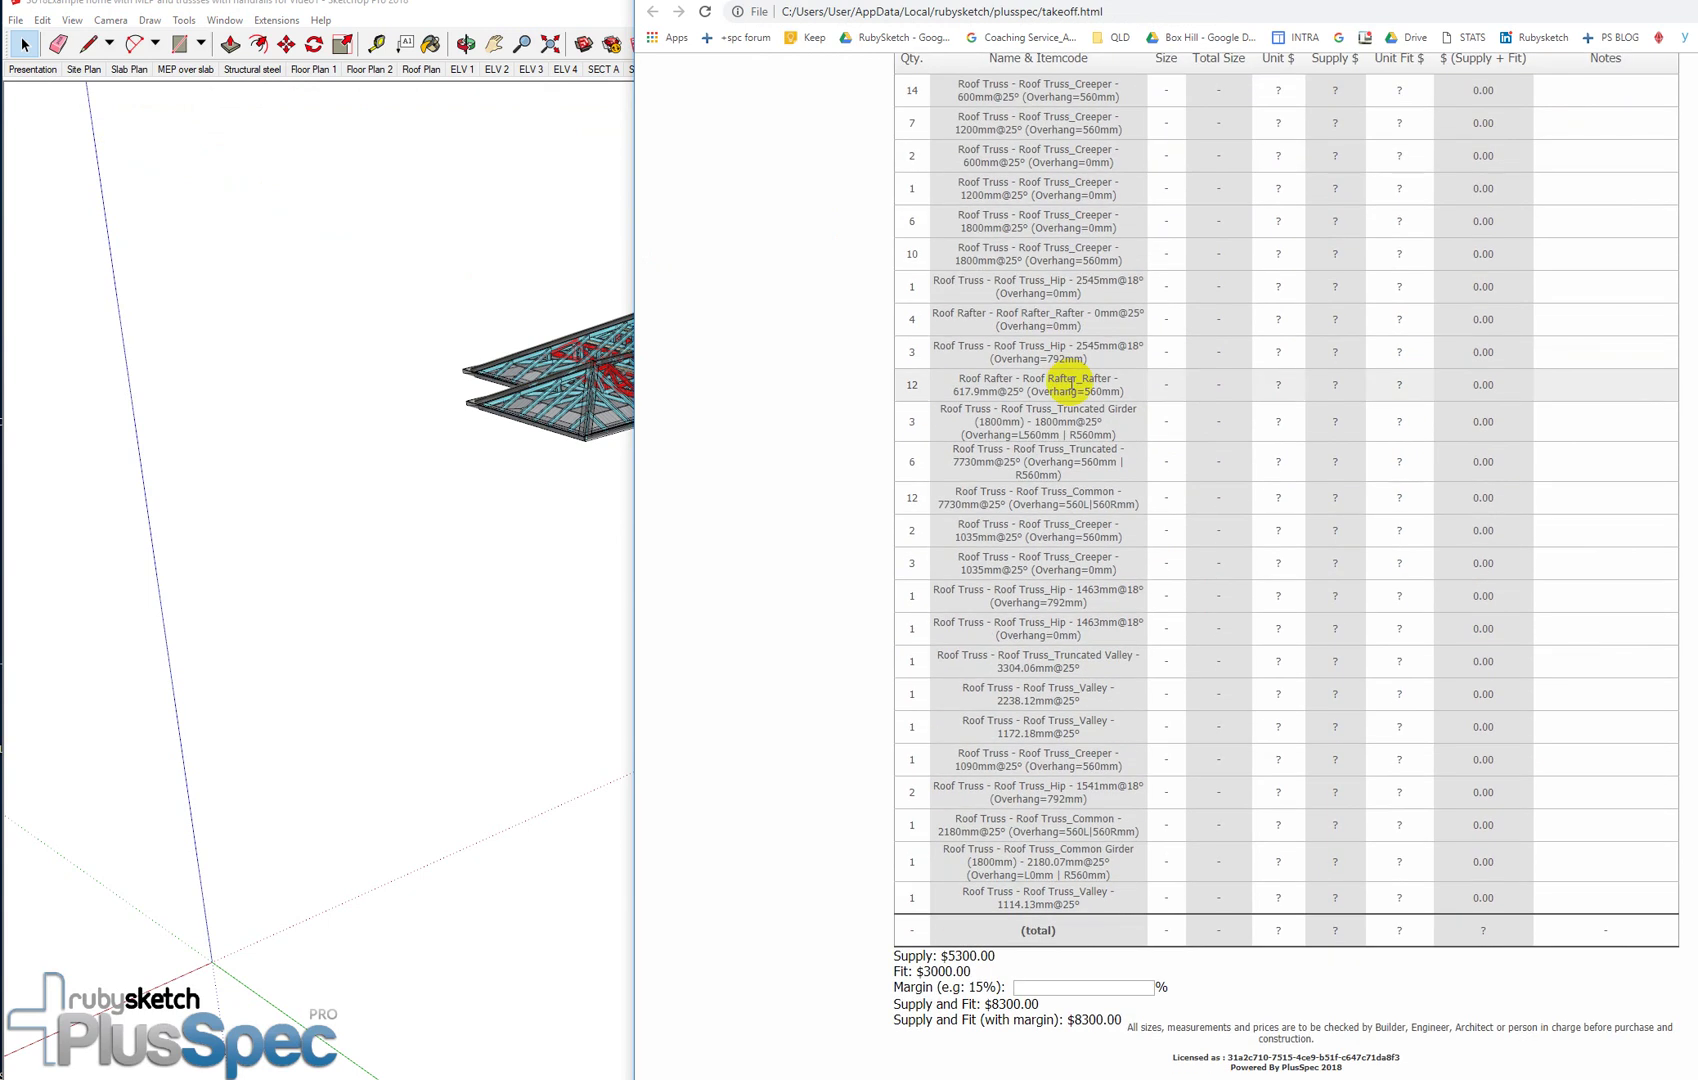
pyautogui.scroll(3, 1072, 381)
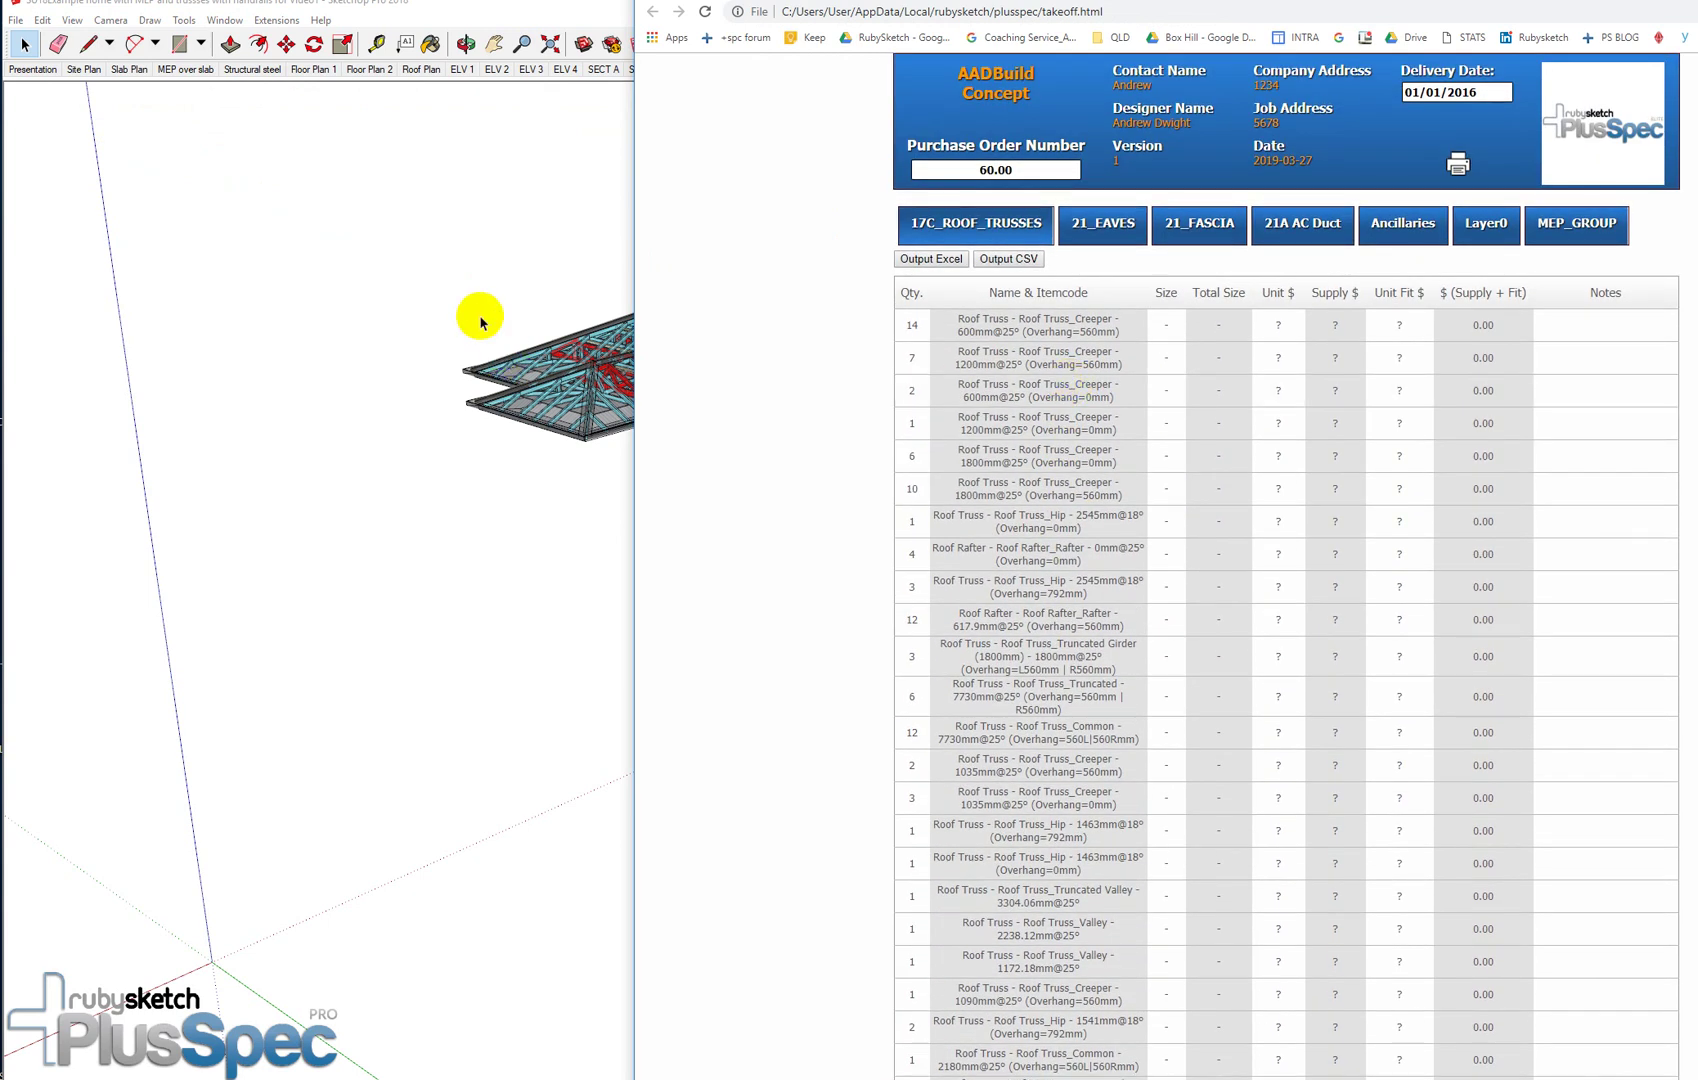
pyautogui.click(430, 265)
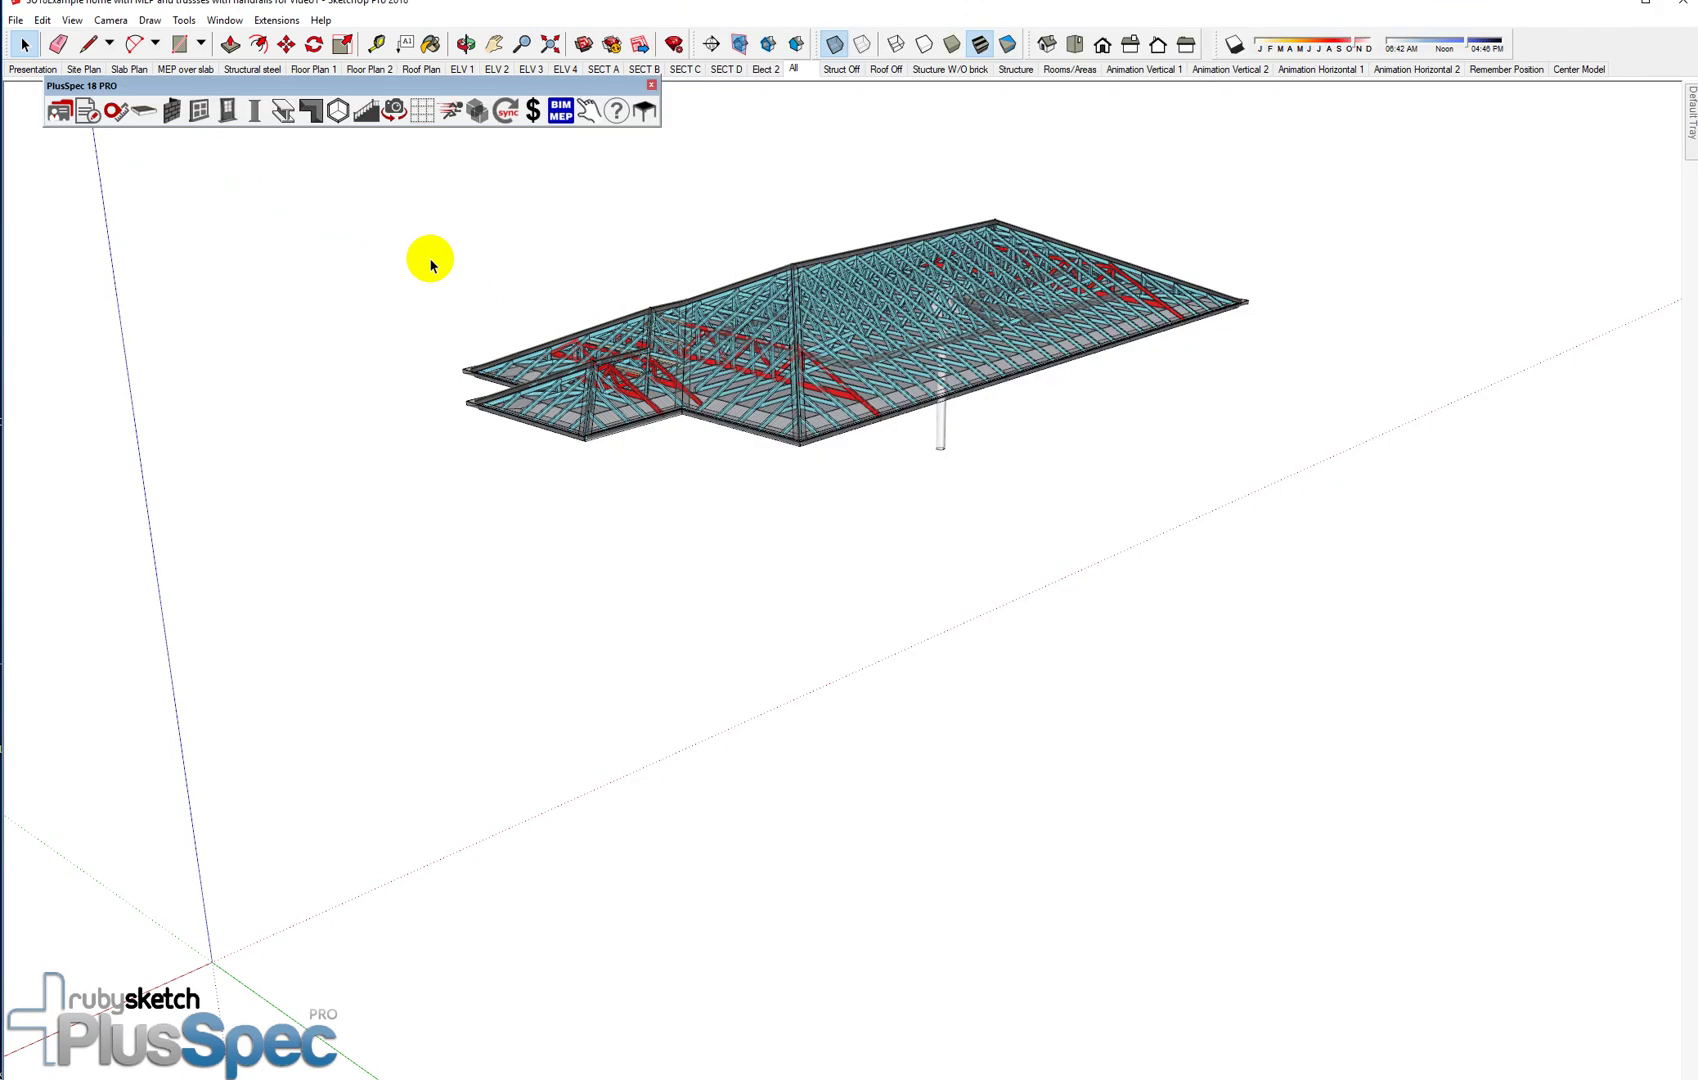
# Select the roof trusses, unhide all hidden house geometry, and reselect the truss group
pyautogui.click(861, 340)
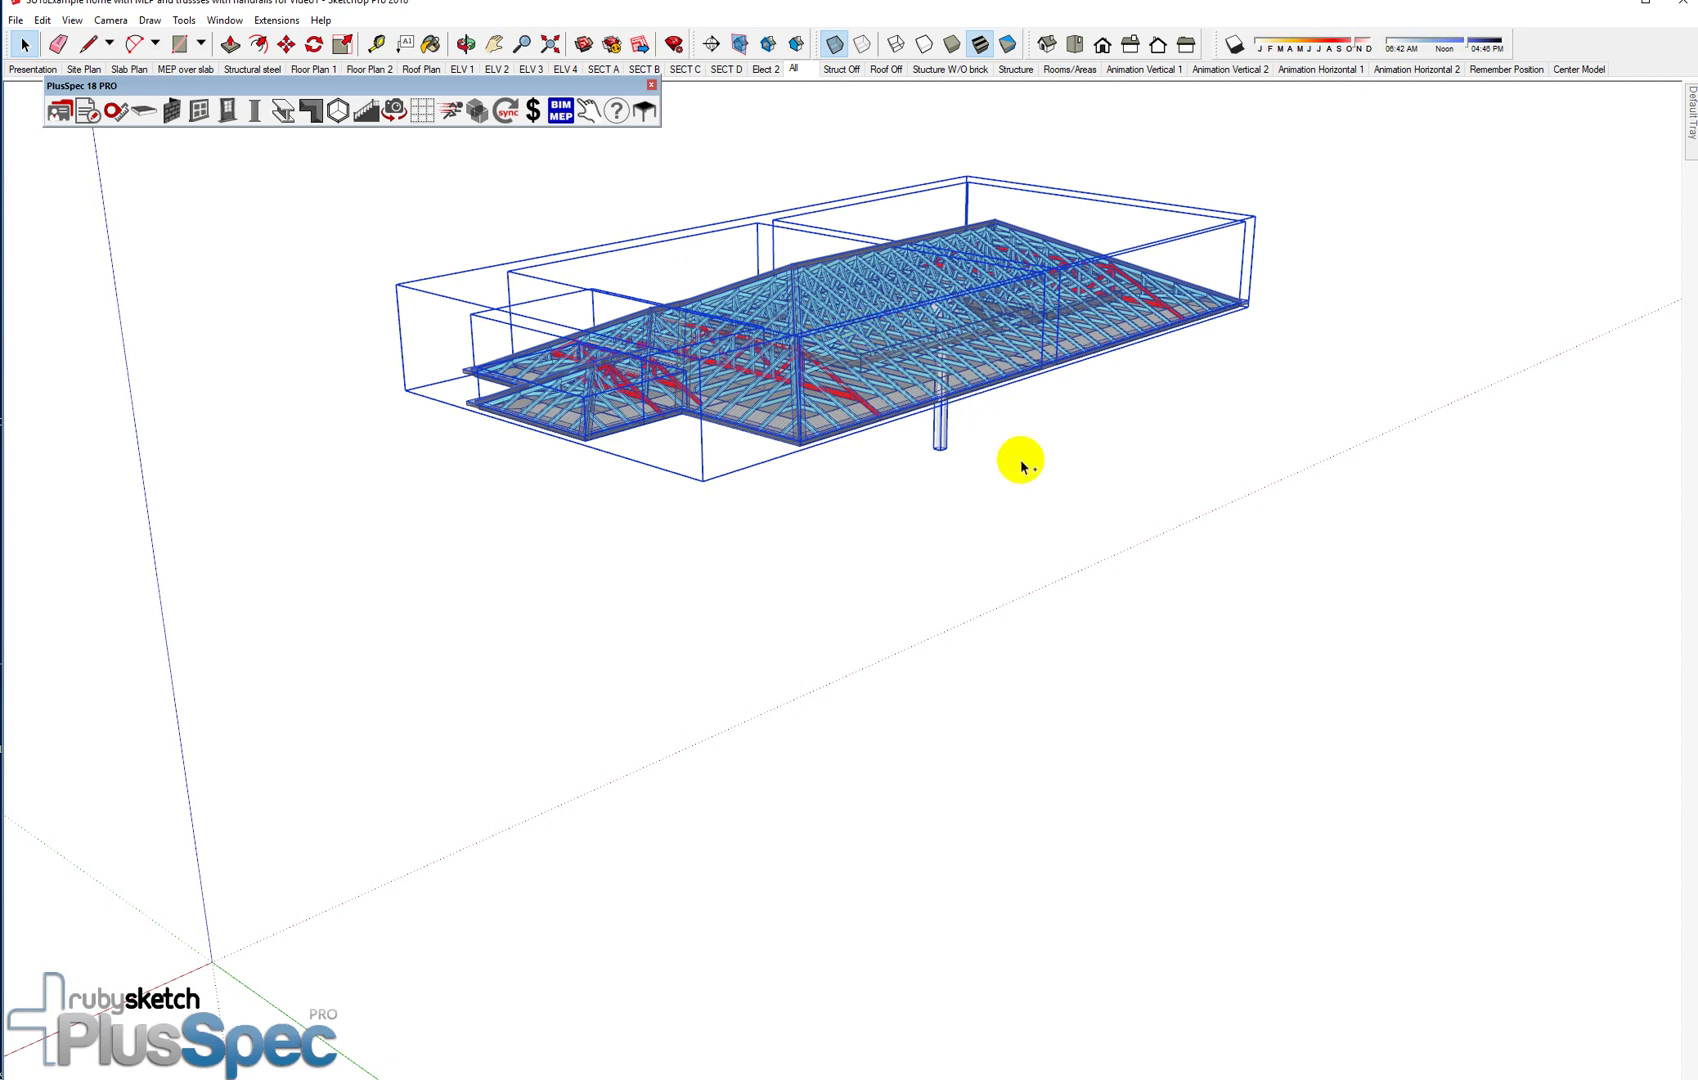
pyautogui.click(1319, 273)
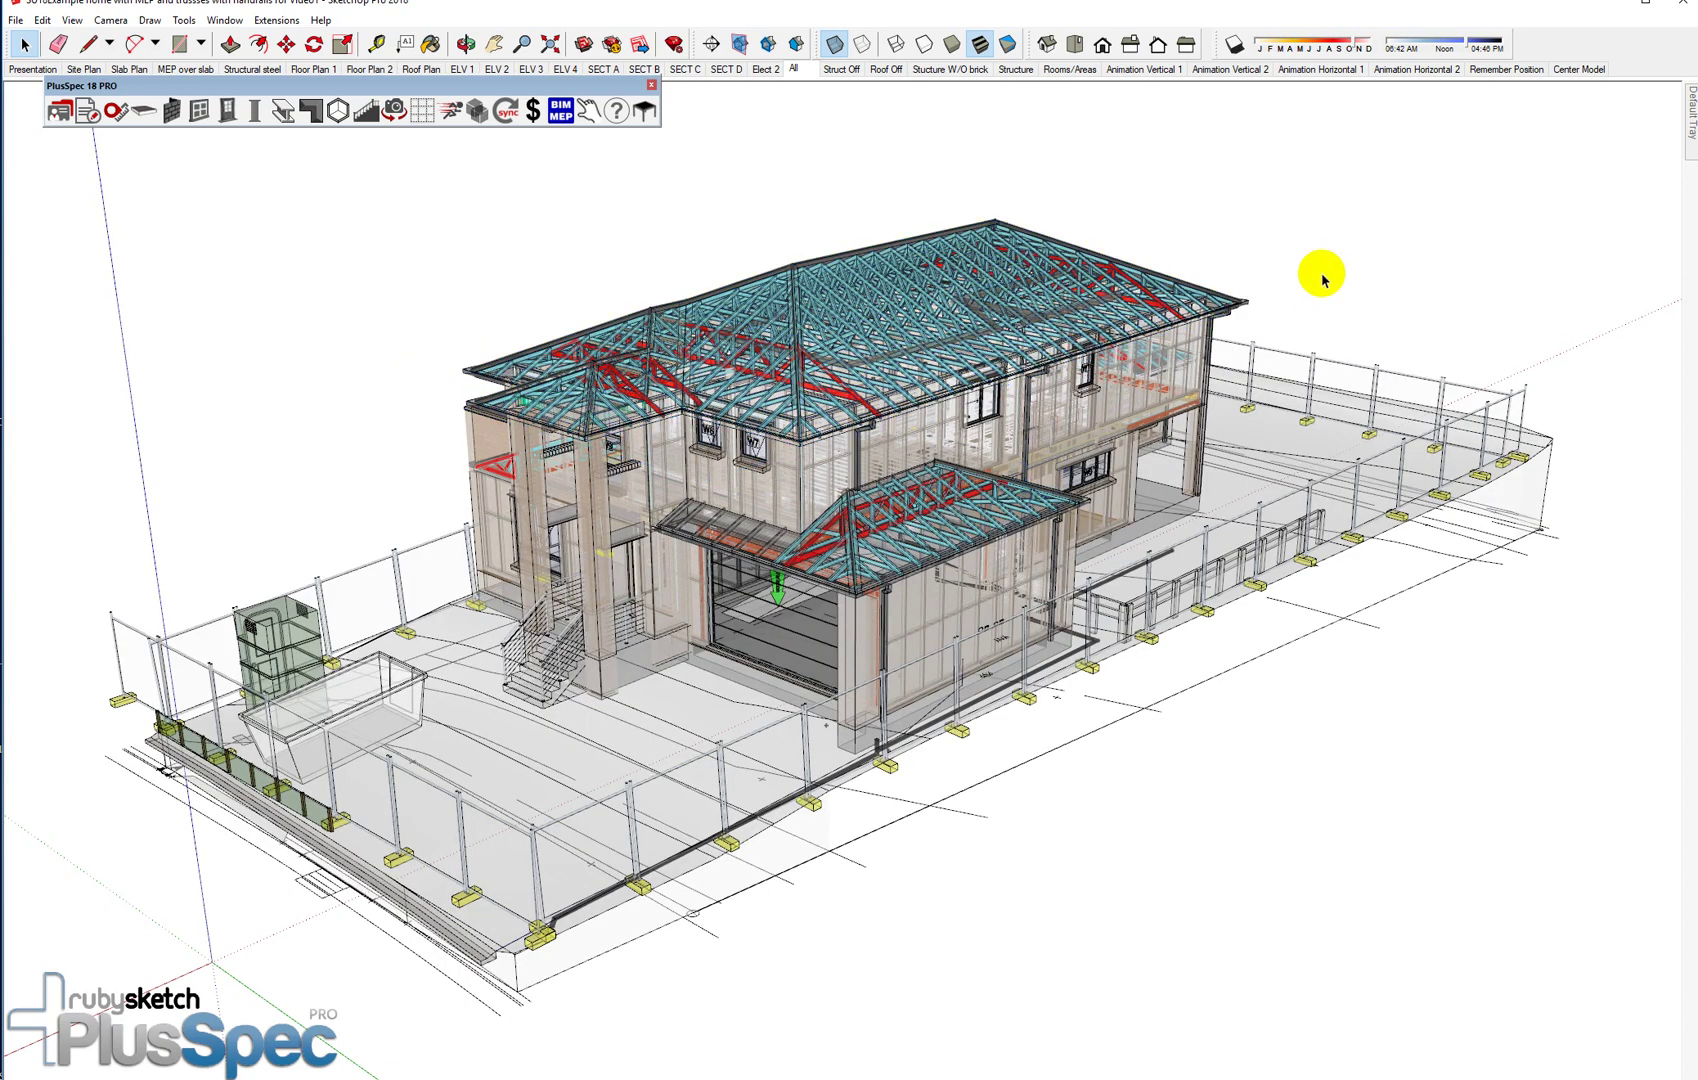
pyautogui.click(898, 312)
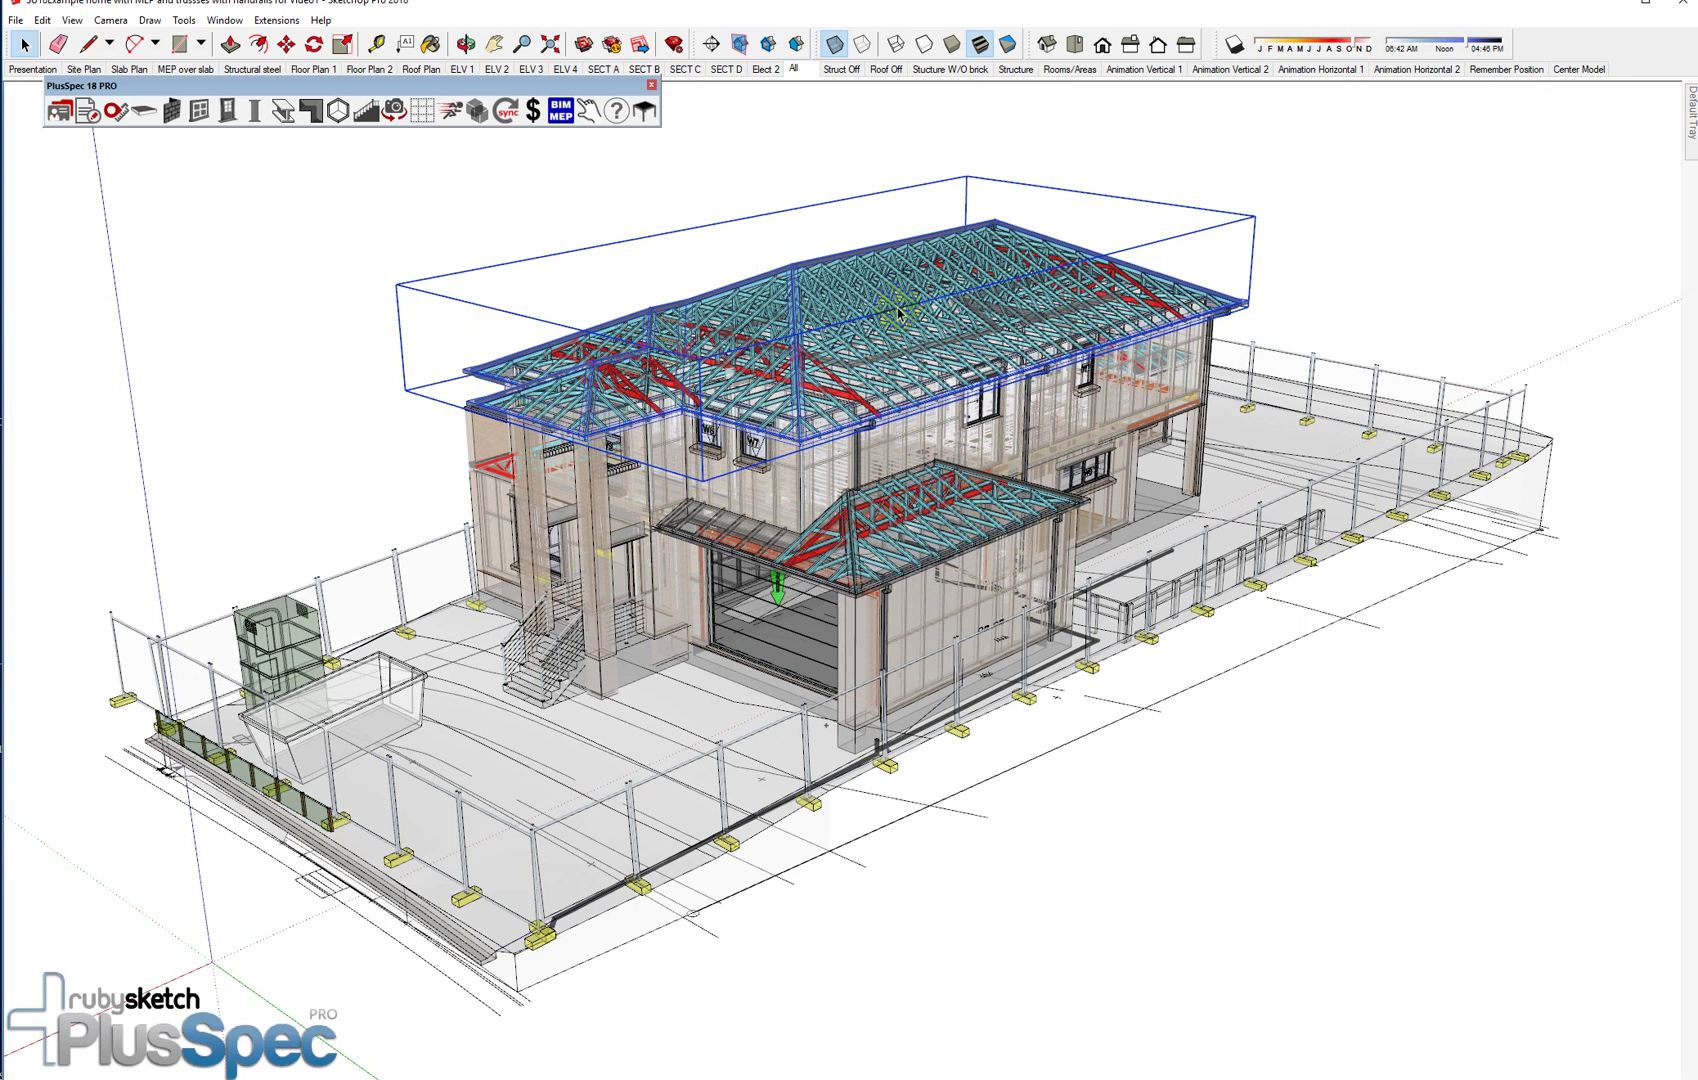